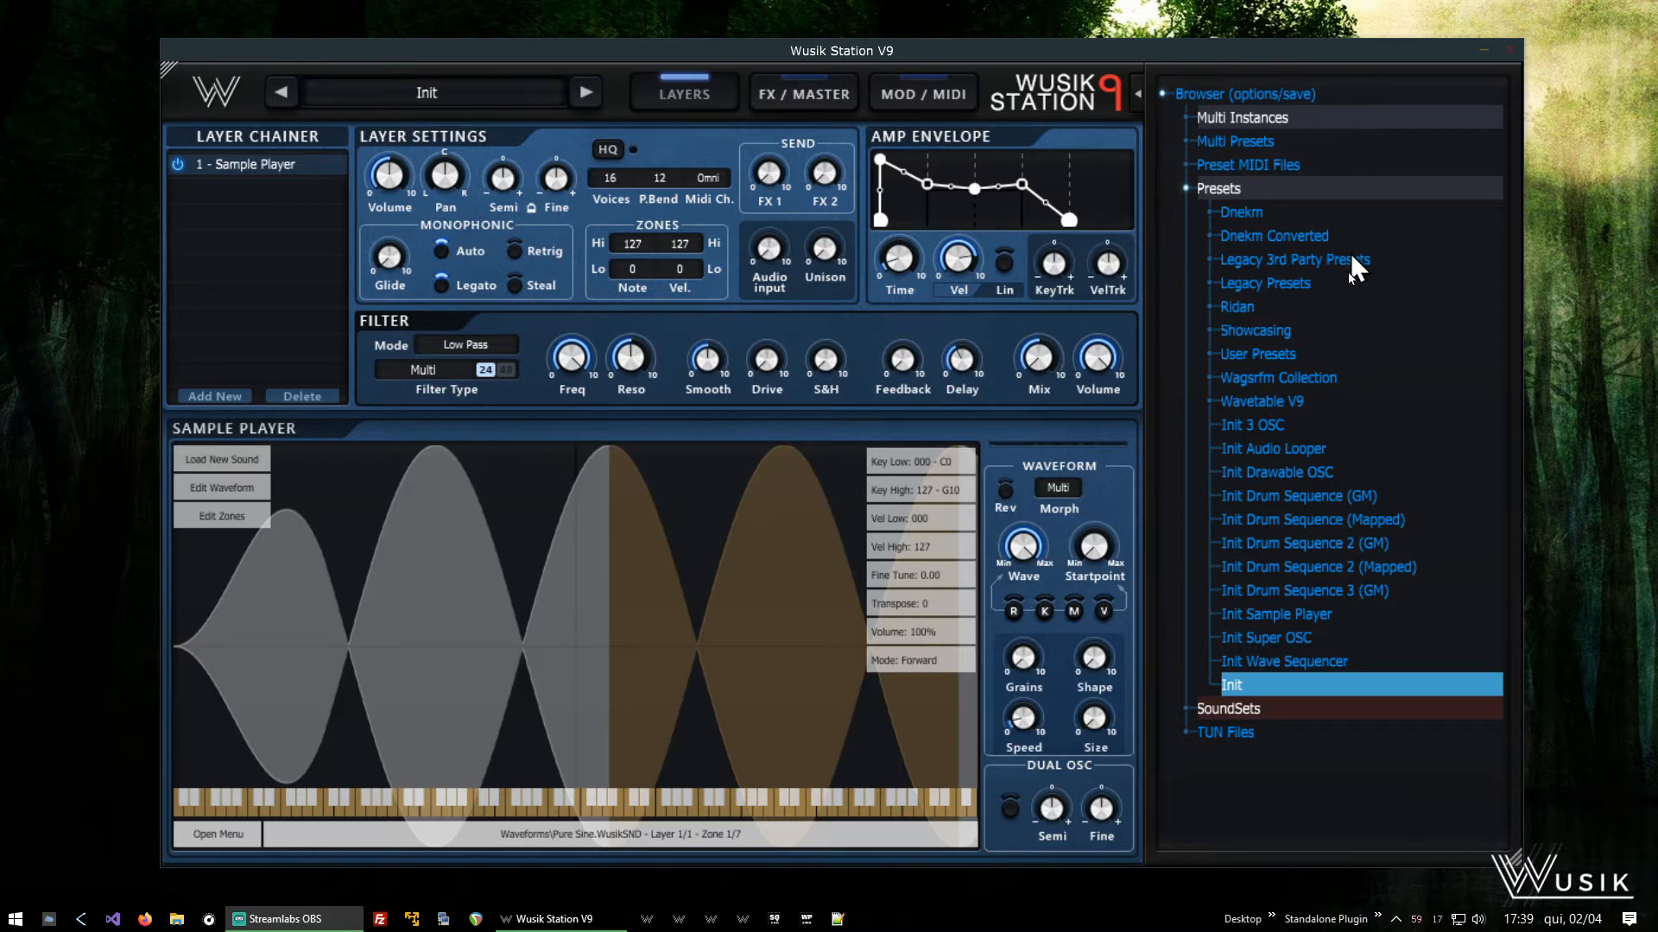
Hide and reshow the browser panel, and open its extra folder manager
{"action": "left_click", "coordinate": [1137, 101]}
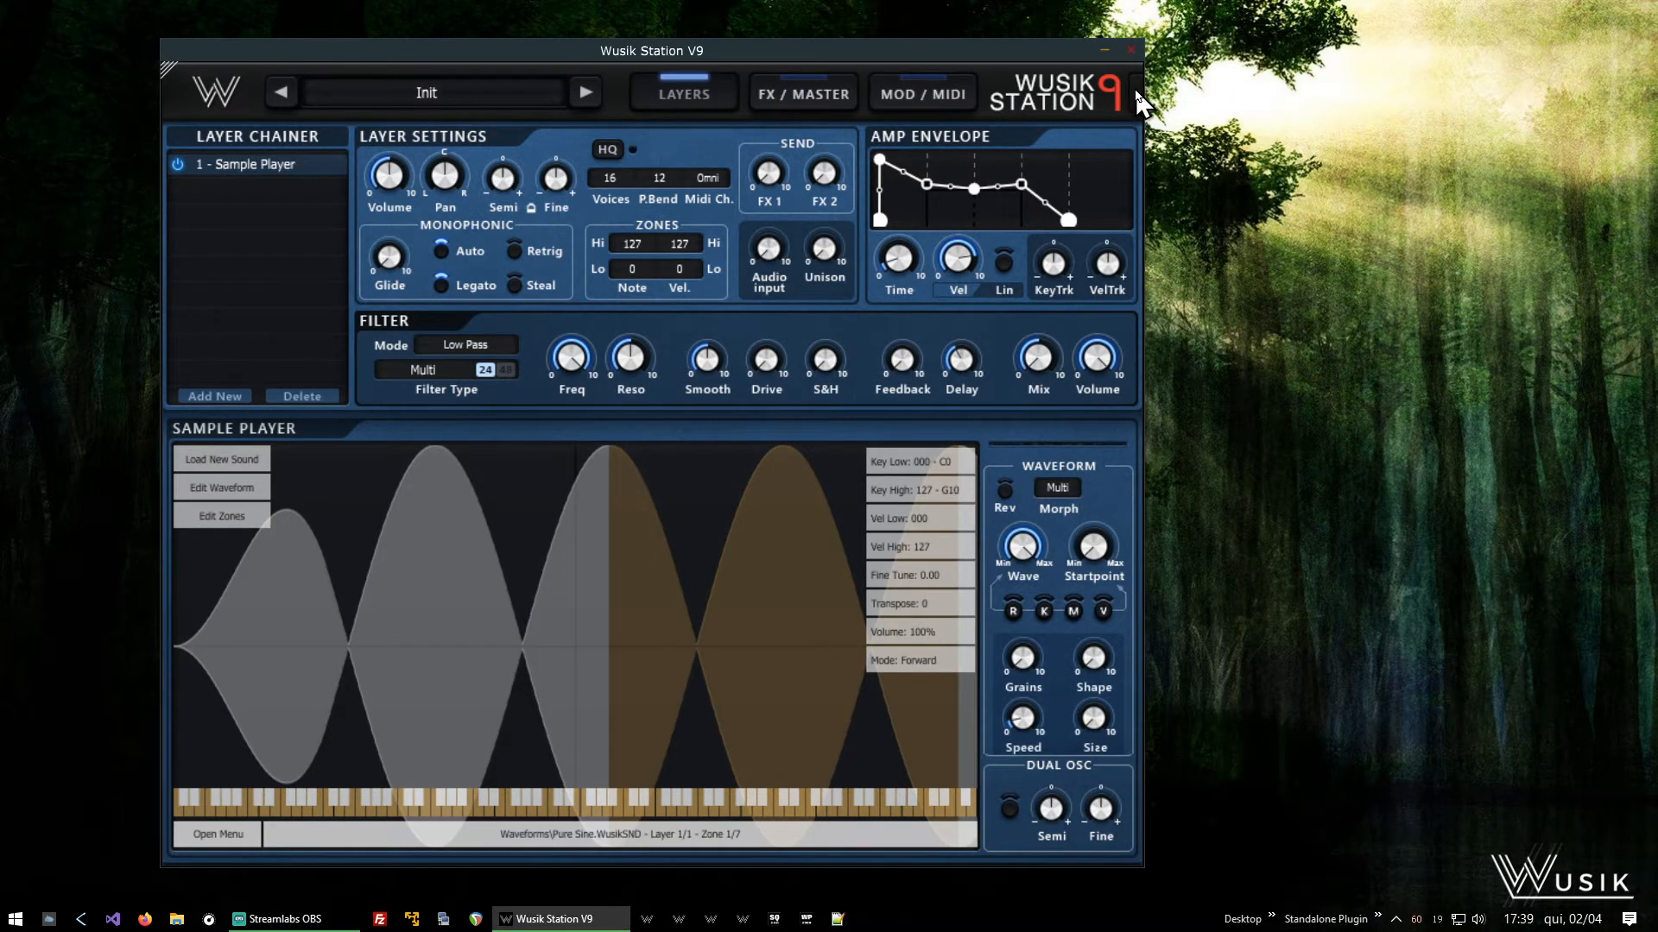
{"action": "left_click", "coordinate": [1136, 93]}
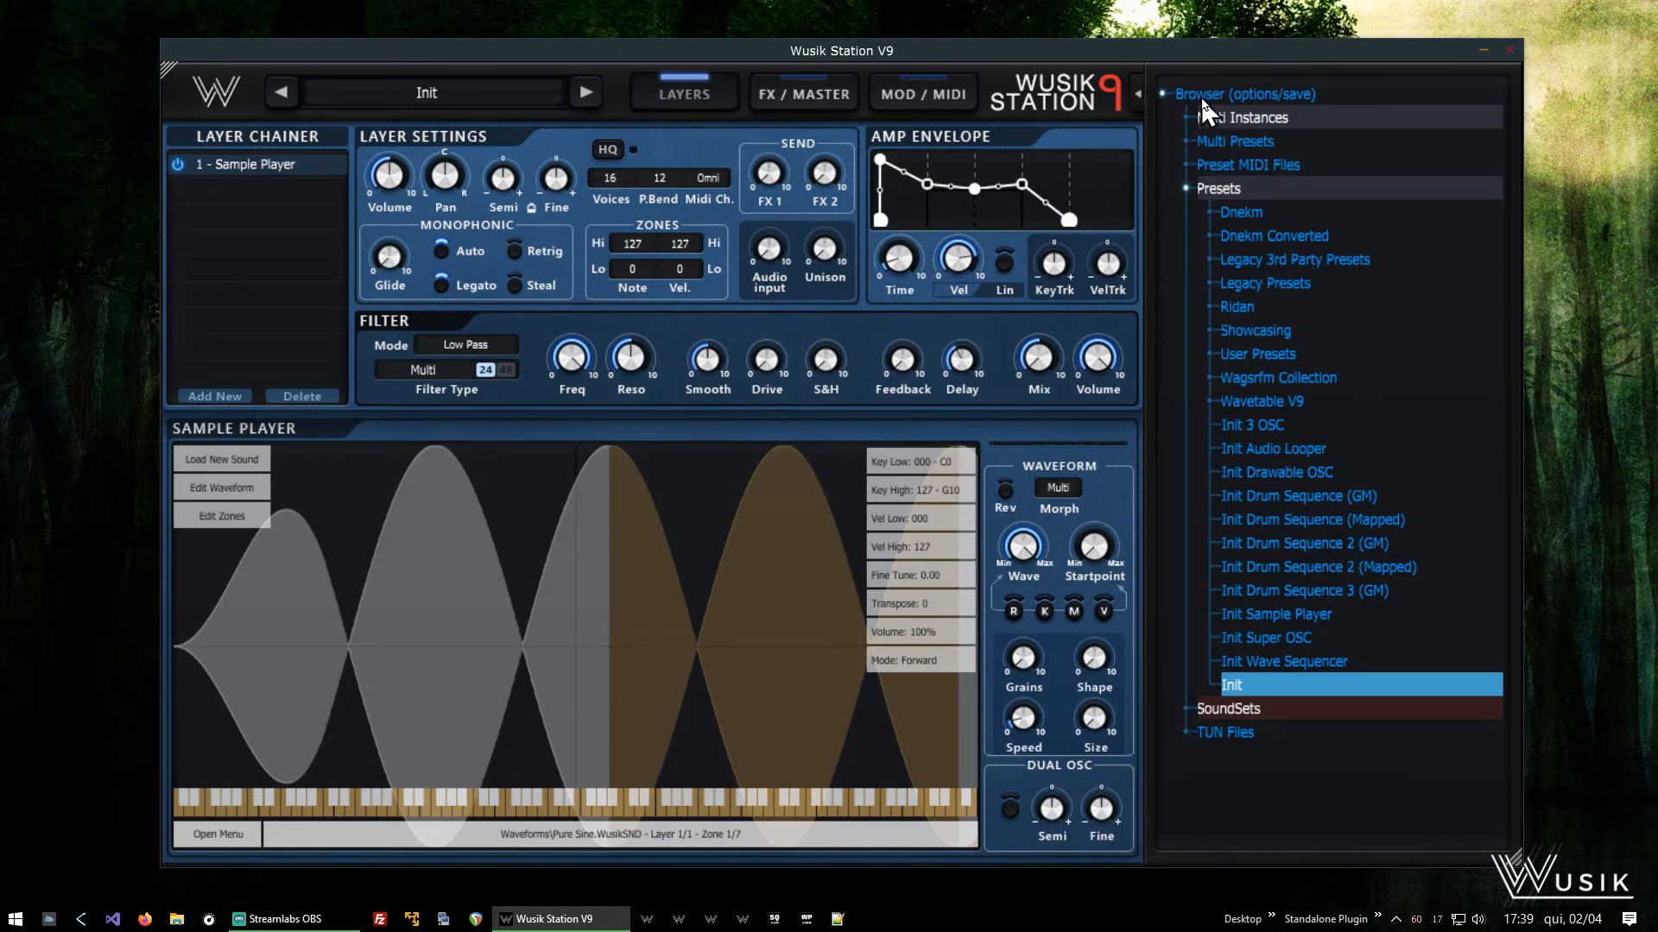
{"action": "left_click", "coordinate": [1301, 94]}
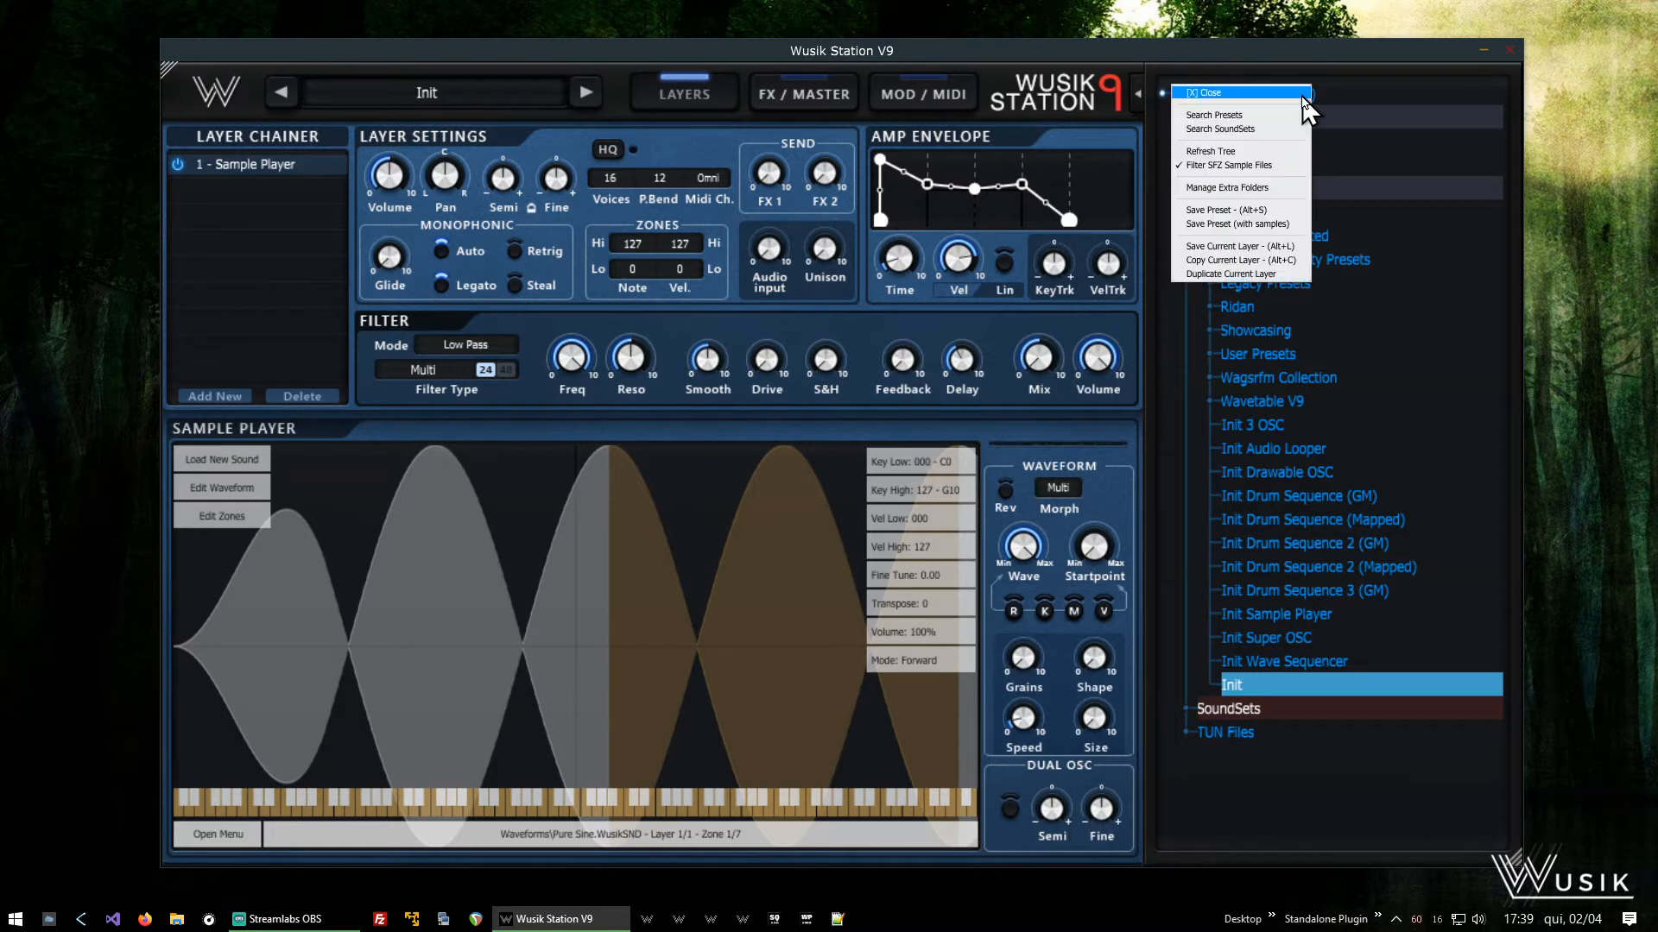
{"action": "left_click", "coordinate": [1269, 188]}
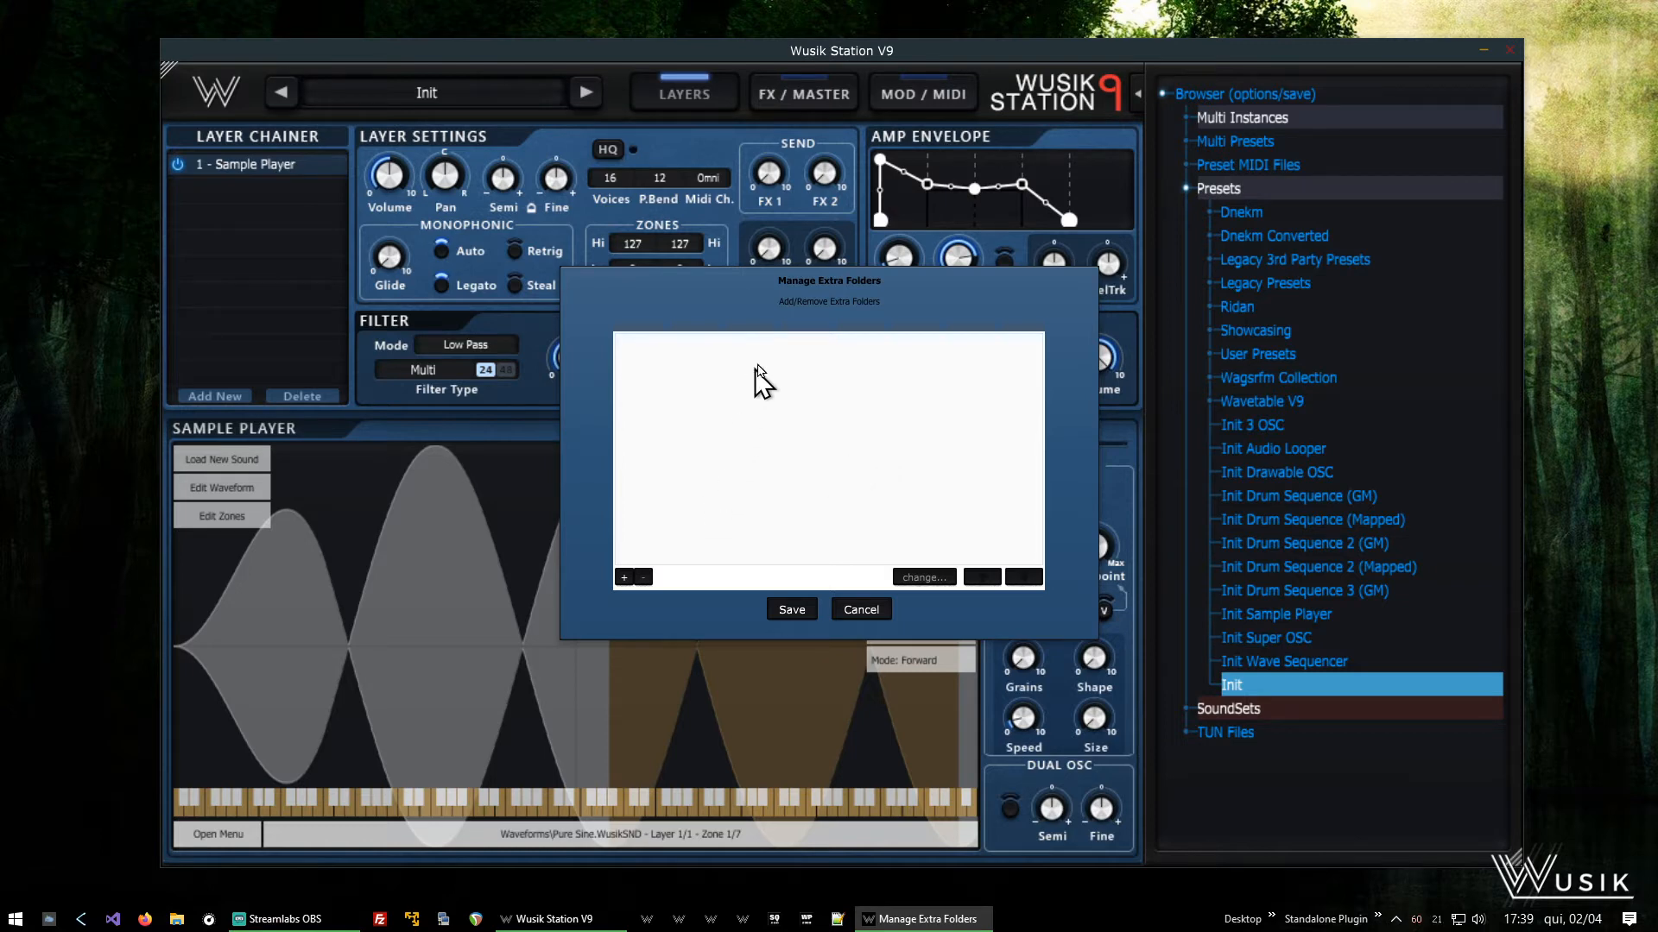
Add the My Samples folder on drive D: to the extra folders and save the list
{"action": "left_click", "coordinate": [624, 577]}
{"action": "scroll", "coordinate": [829, 488], "scroll_direction": "down", "scroll_amount": 3}
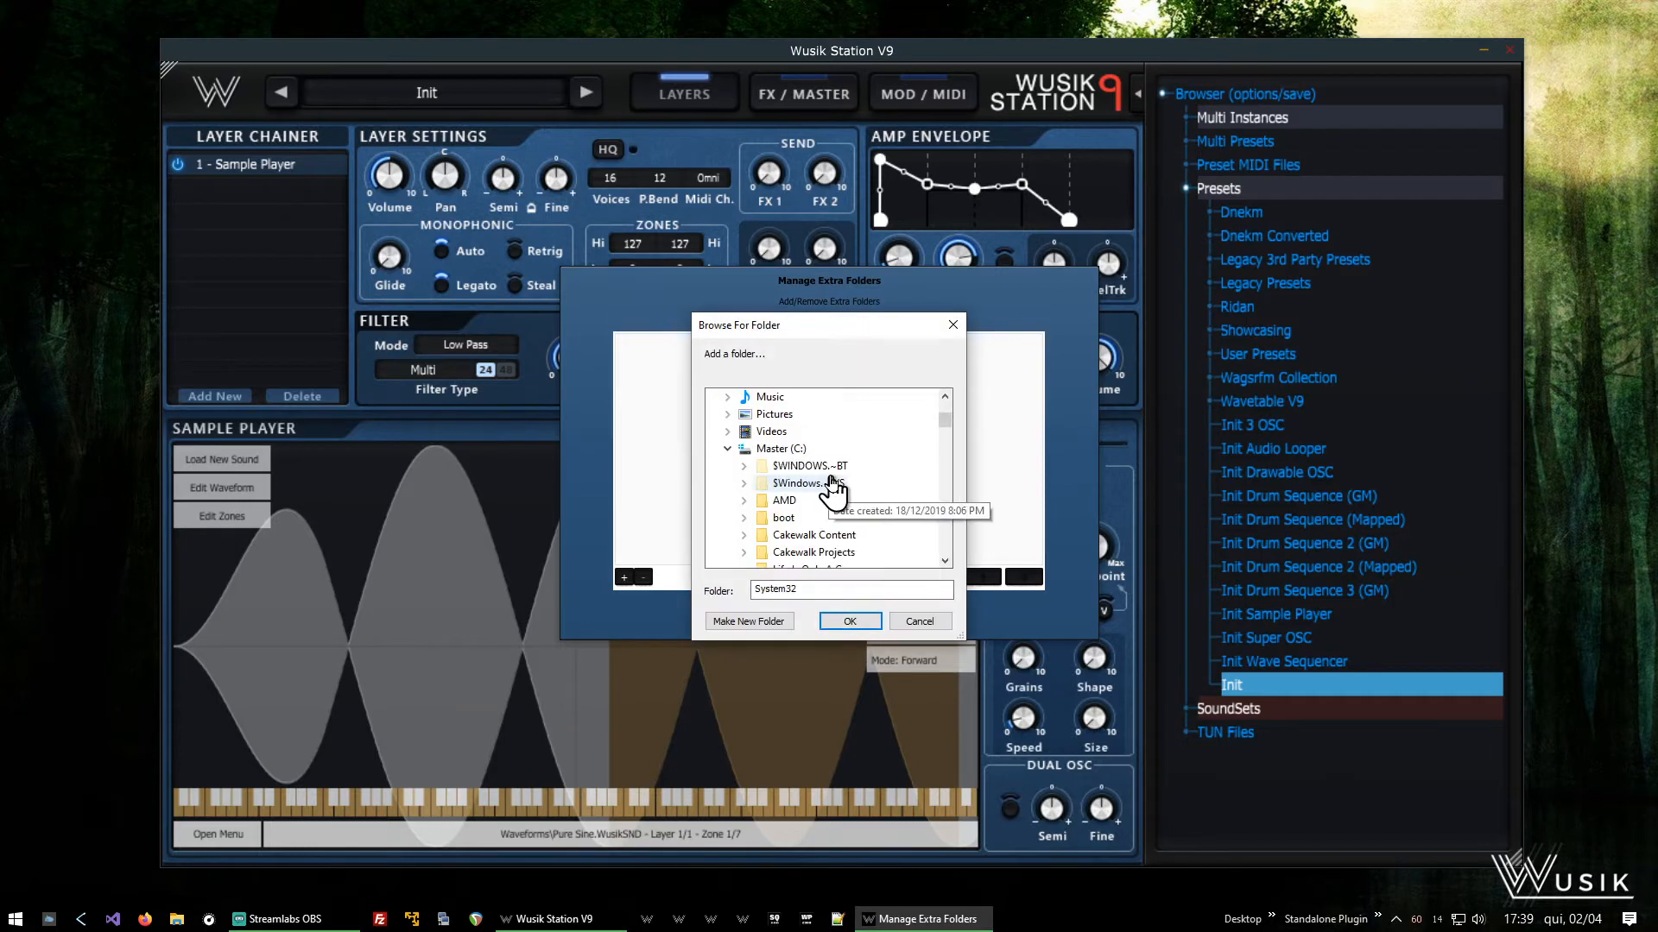
{"action": "left_click", "coordinate": [802, 451]}
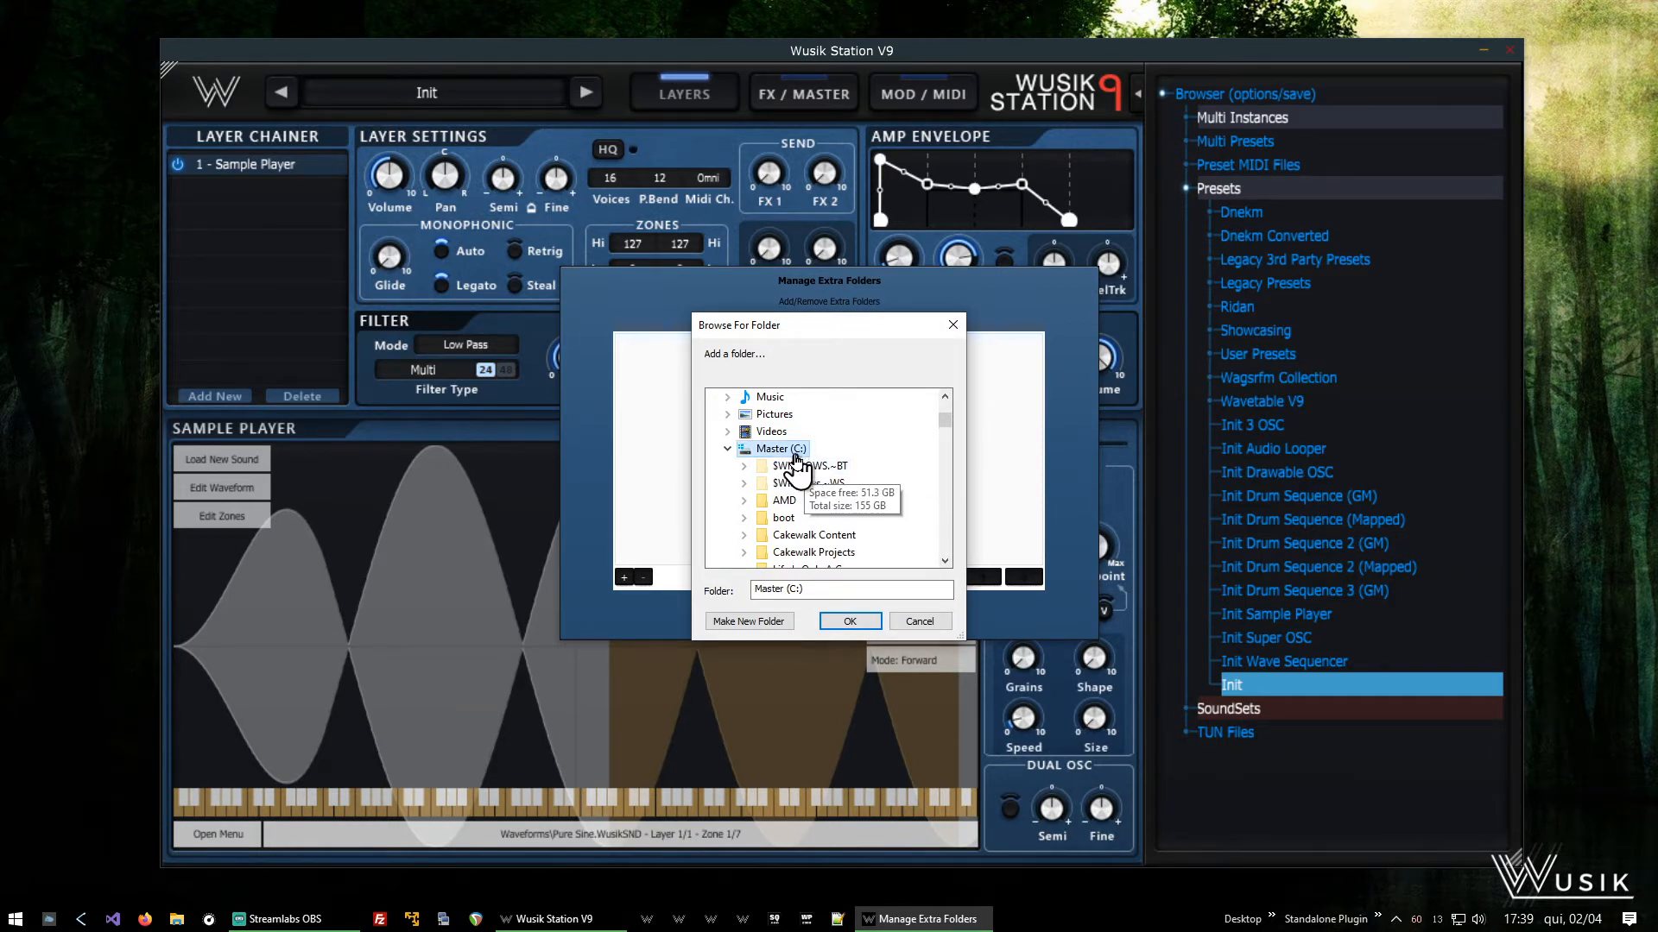
{"action": "left_click", "coordinate": [796, 456]}
{"action": "left_click", "coordinate": [810, 467]}
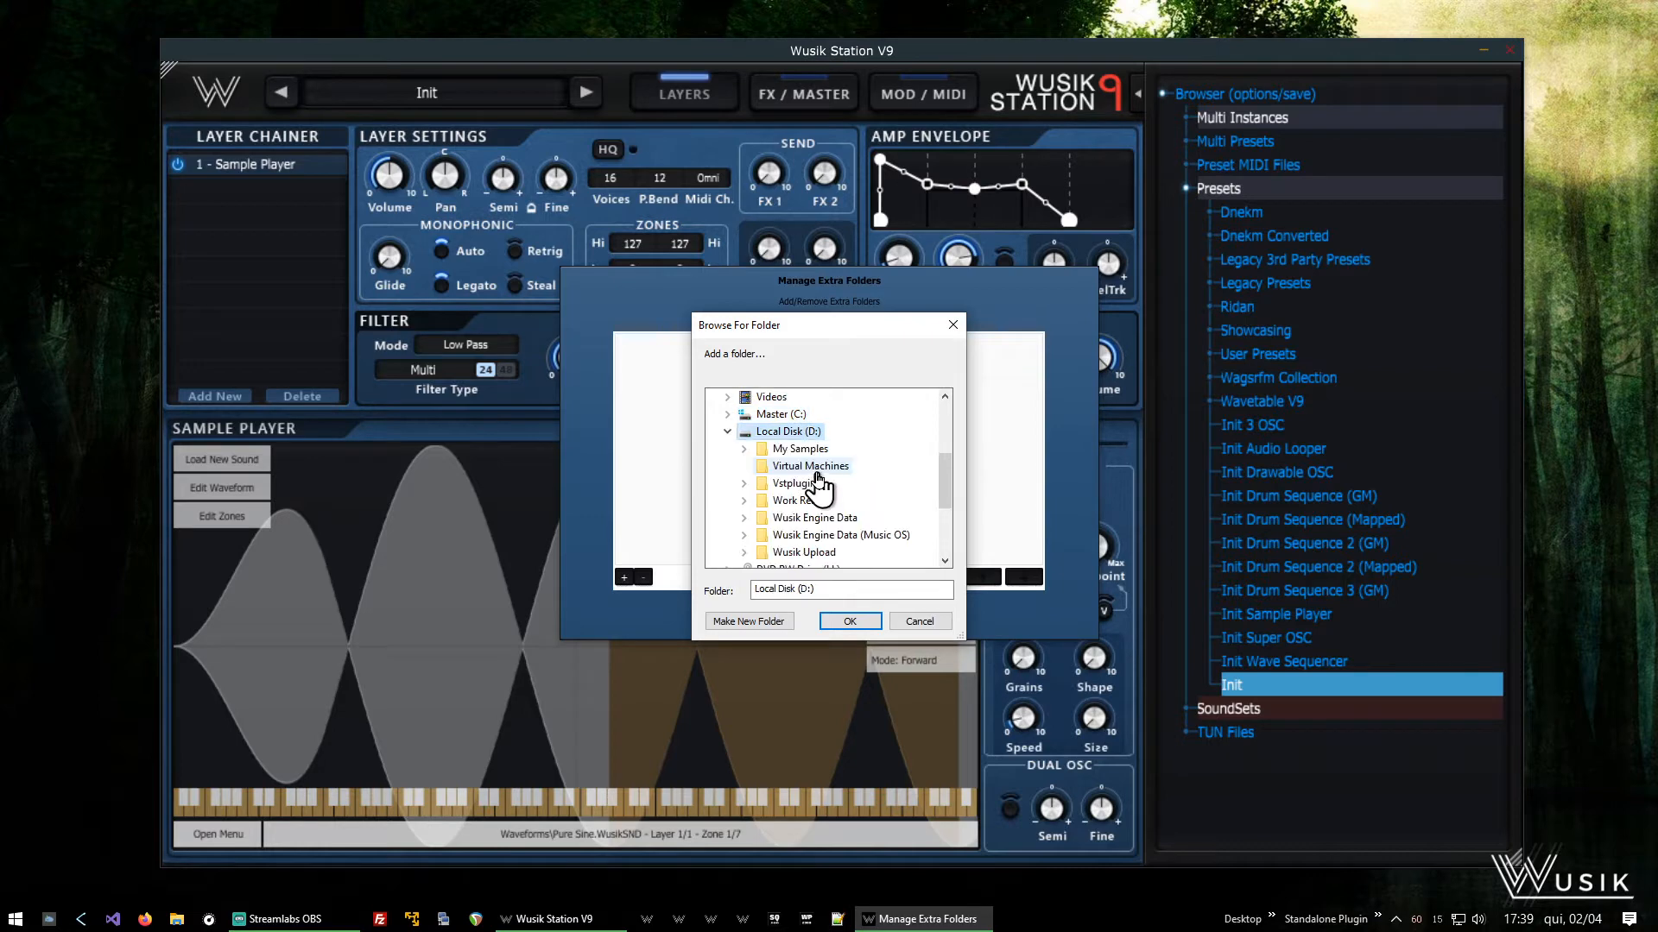
{"action": "double_click", "coordinate": [799, 449]}
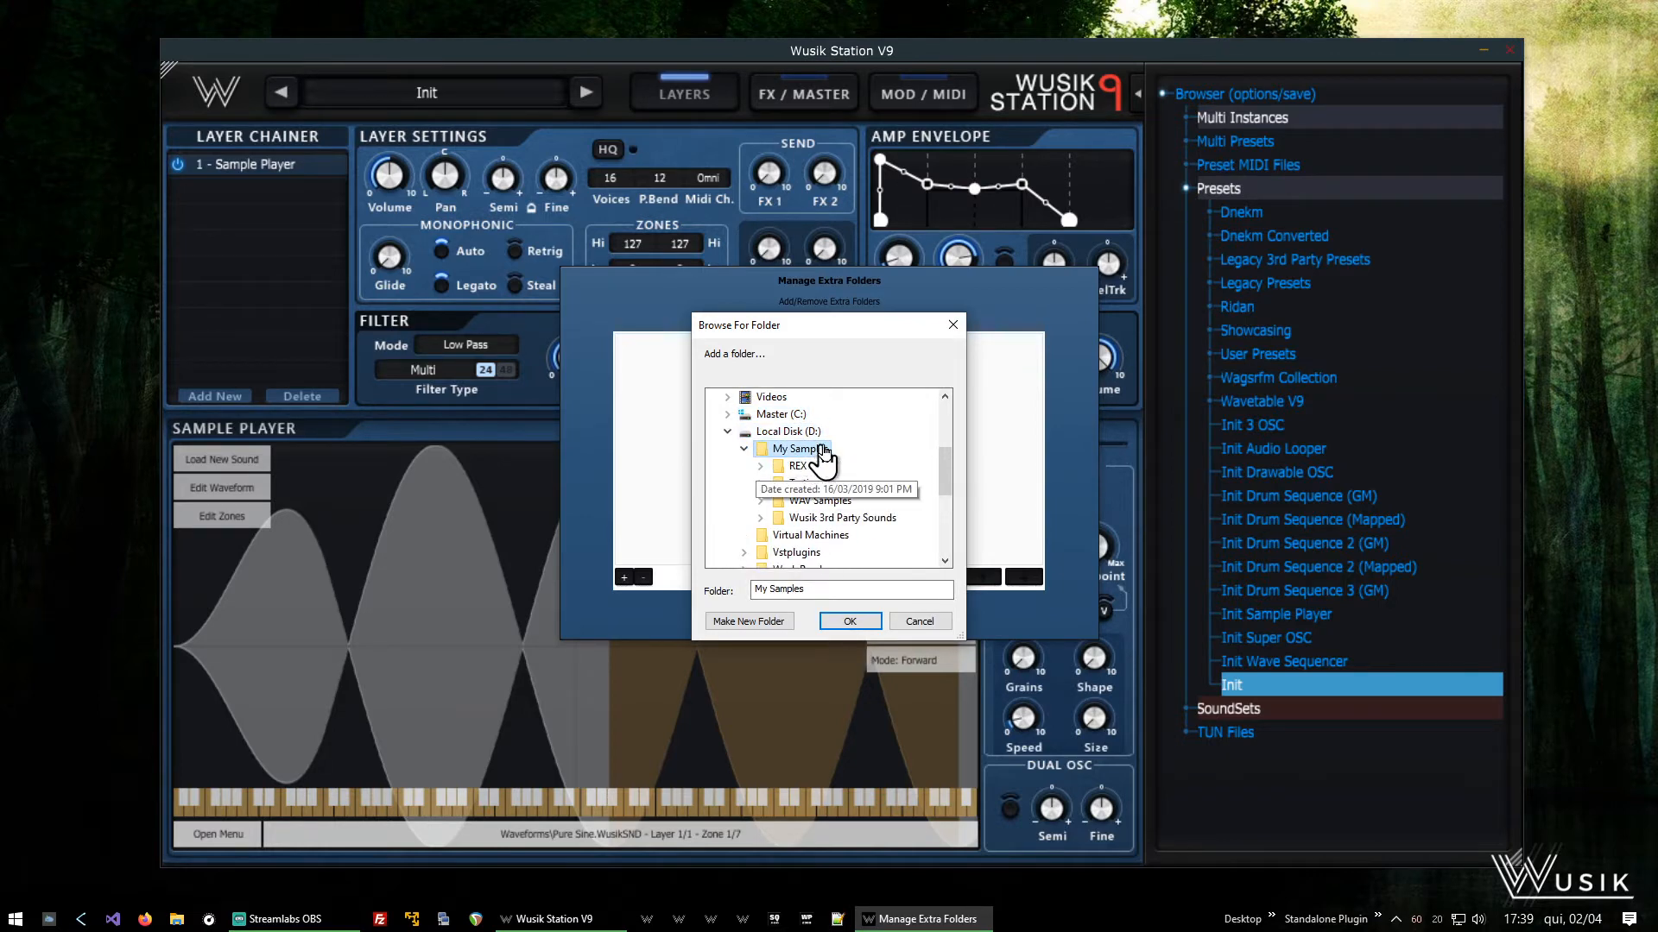
{"action": "left_click", "coordinate": [850, 622]}
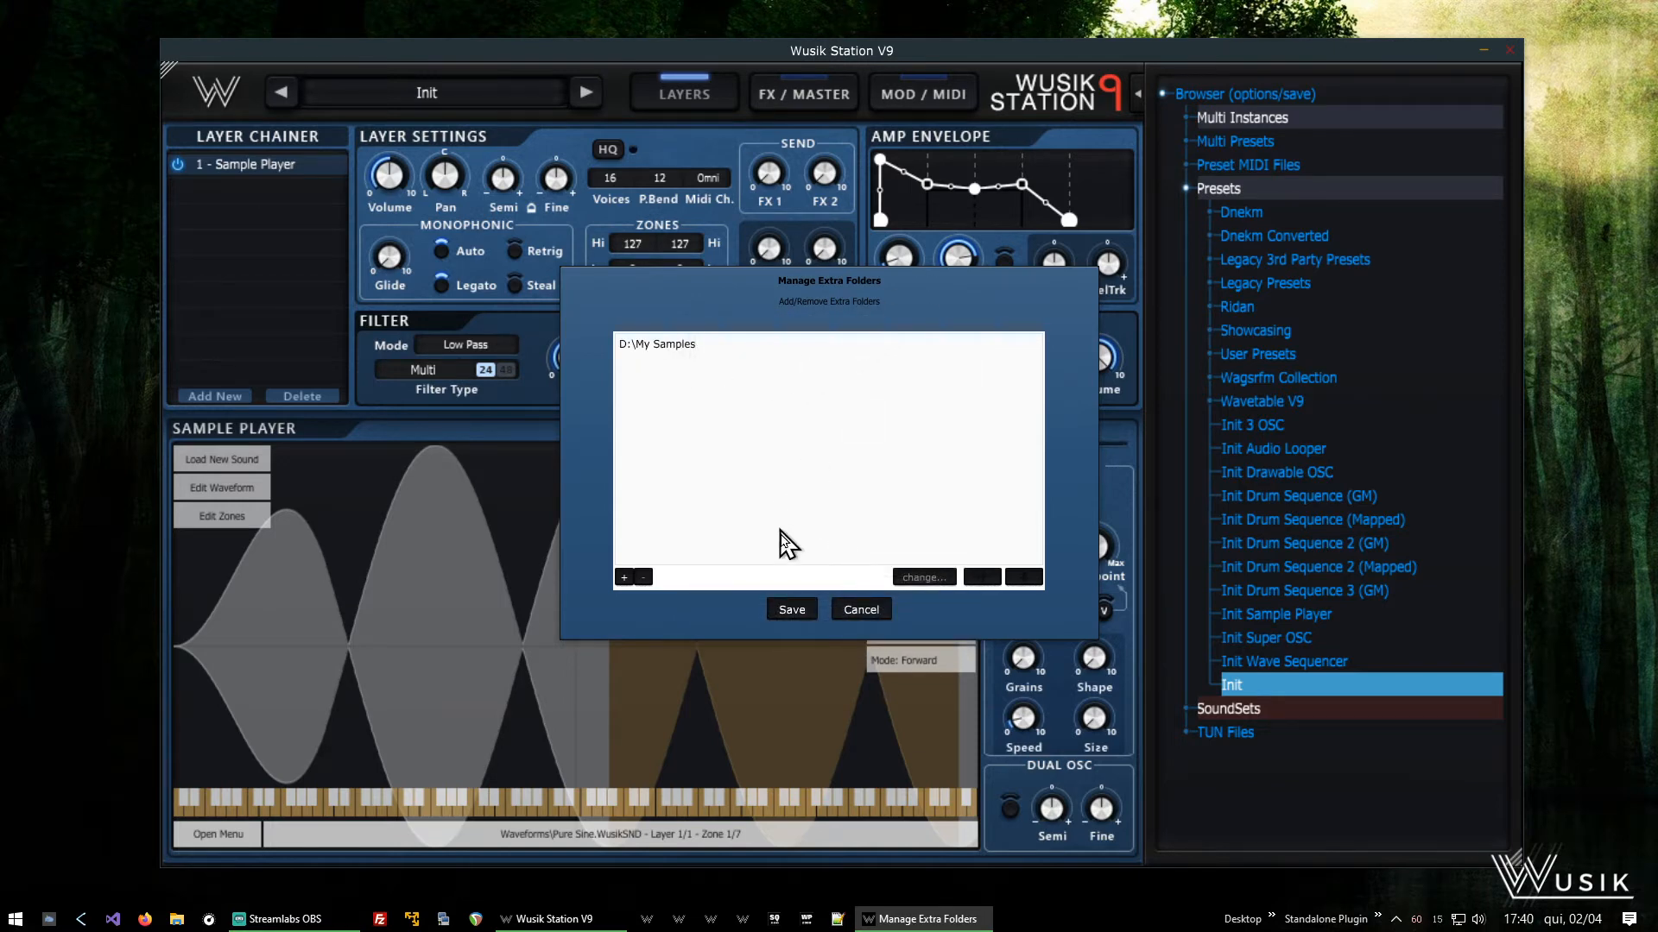
{"action": "left_click", "coordinate": [790, 613]}
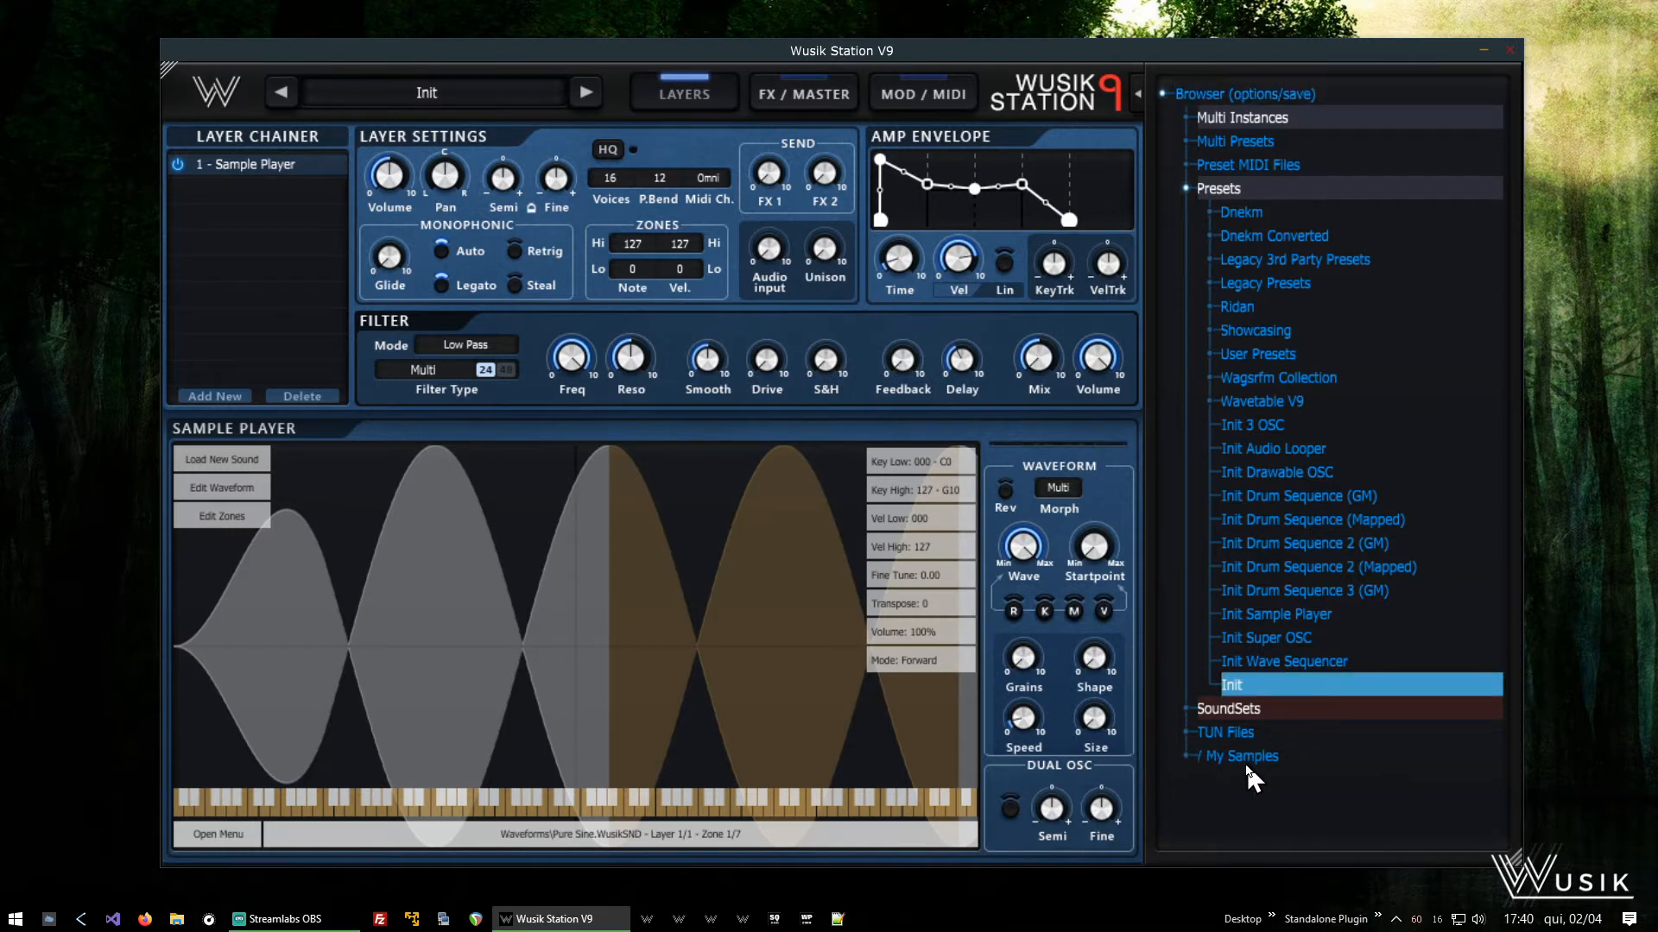
Load ACID JAM01.wav and ACID JAM11.wav from the ACID JAM PR folder under My Samples, WAV Samples, Amt Building Blocks
{"action": "left_click", "coordinate": [1245, 758]}
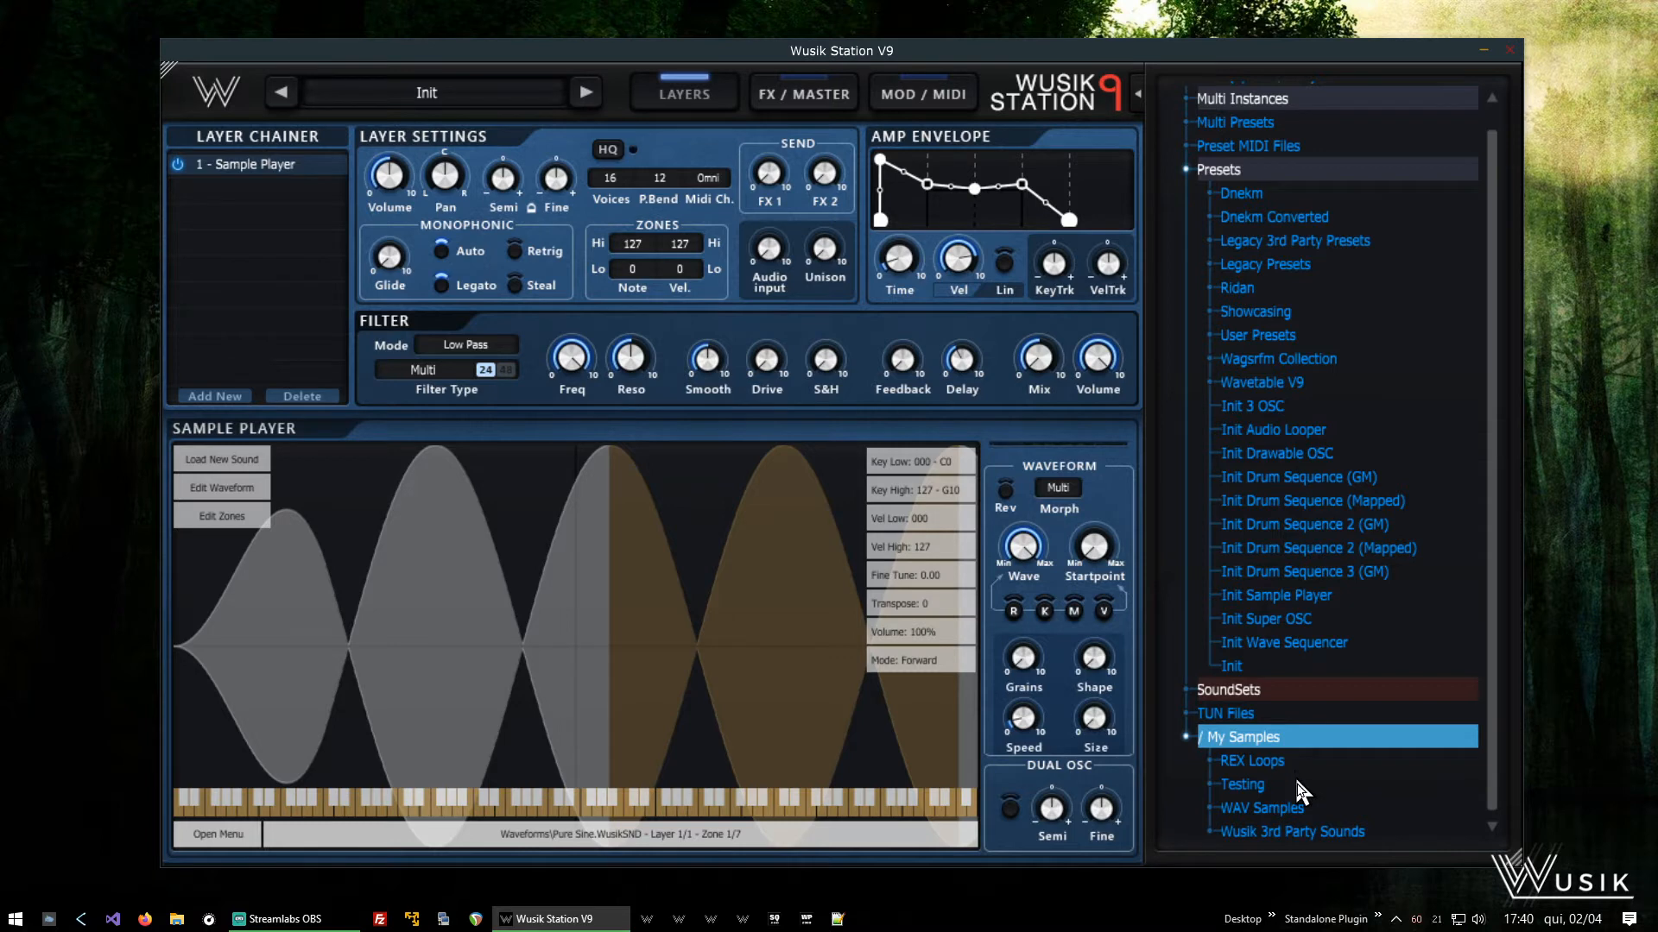
{"action": "left_click", "coordinate": [1299, 805]}
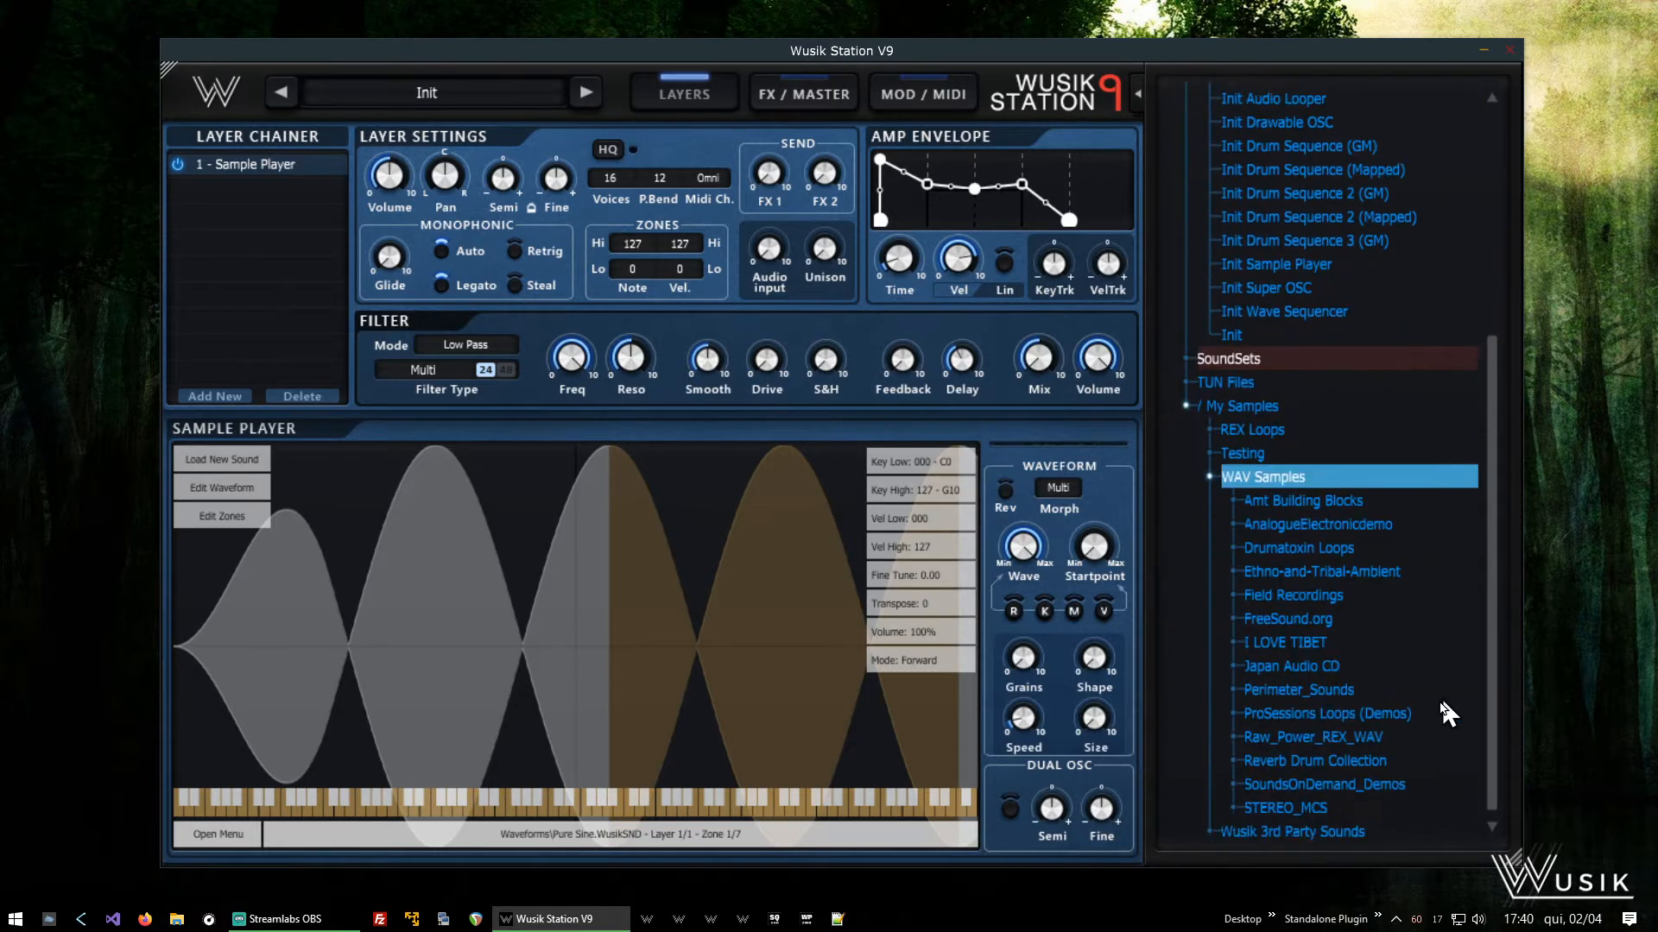
{"action": "key", "text": "Down"}
{"action": "key", "text": "Down"}
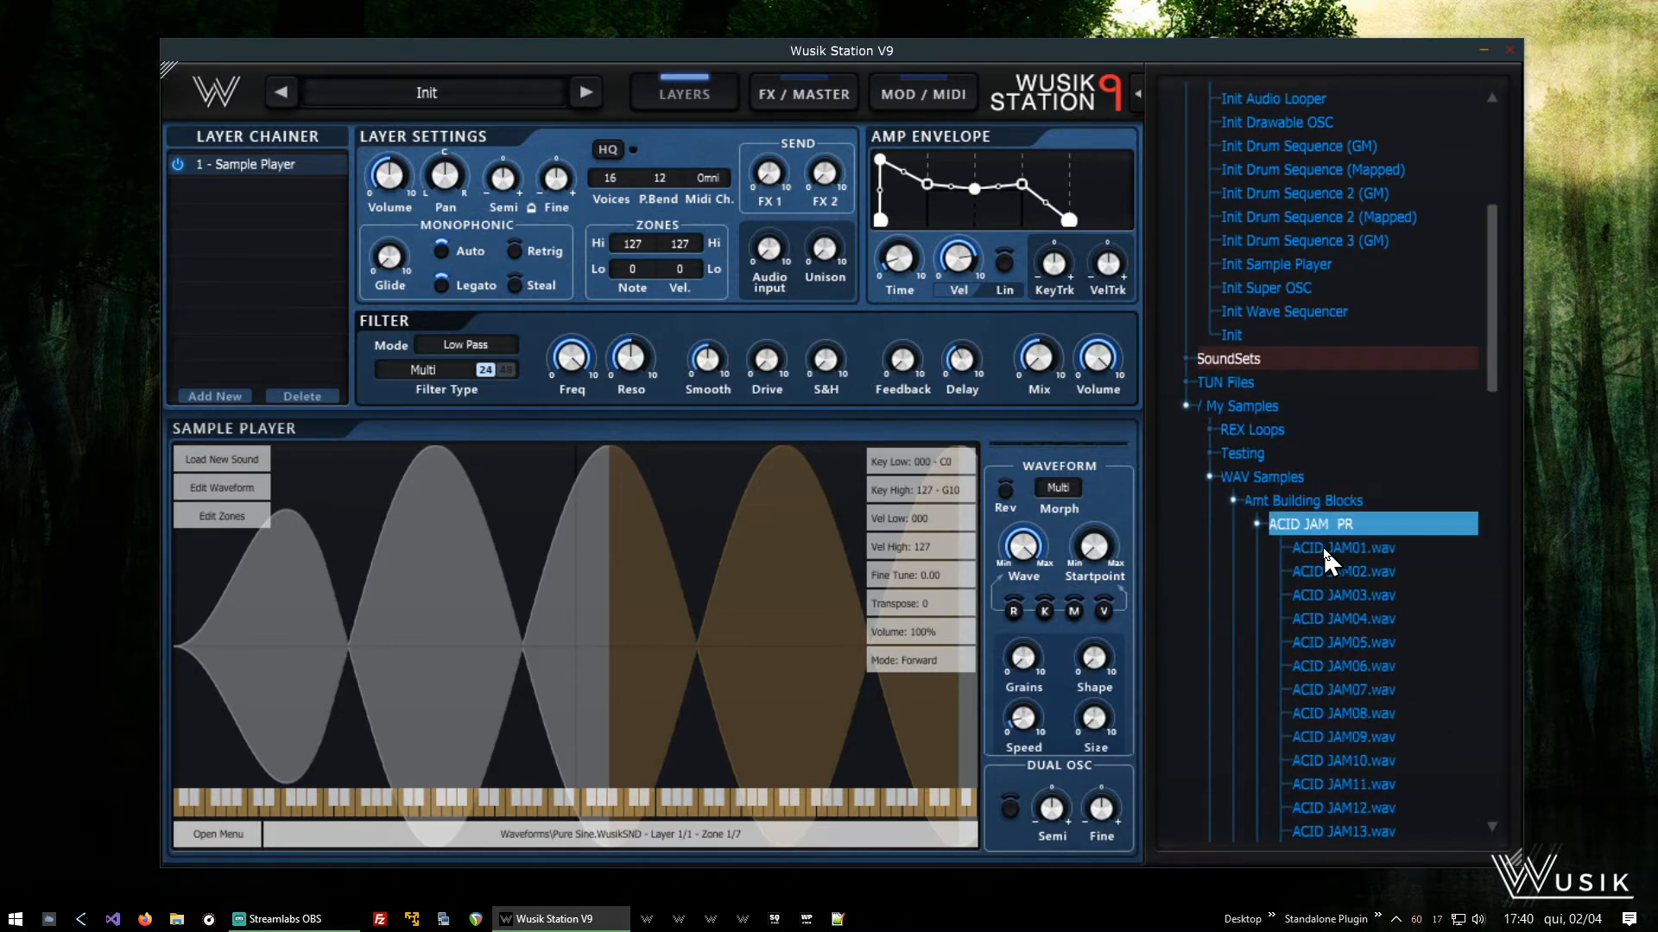
{"action": "key", "text": "Down"}
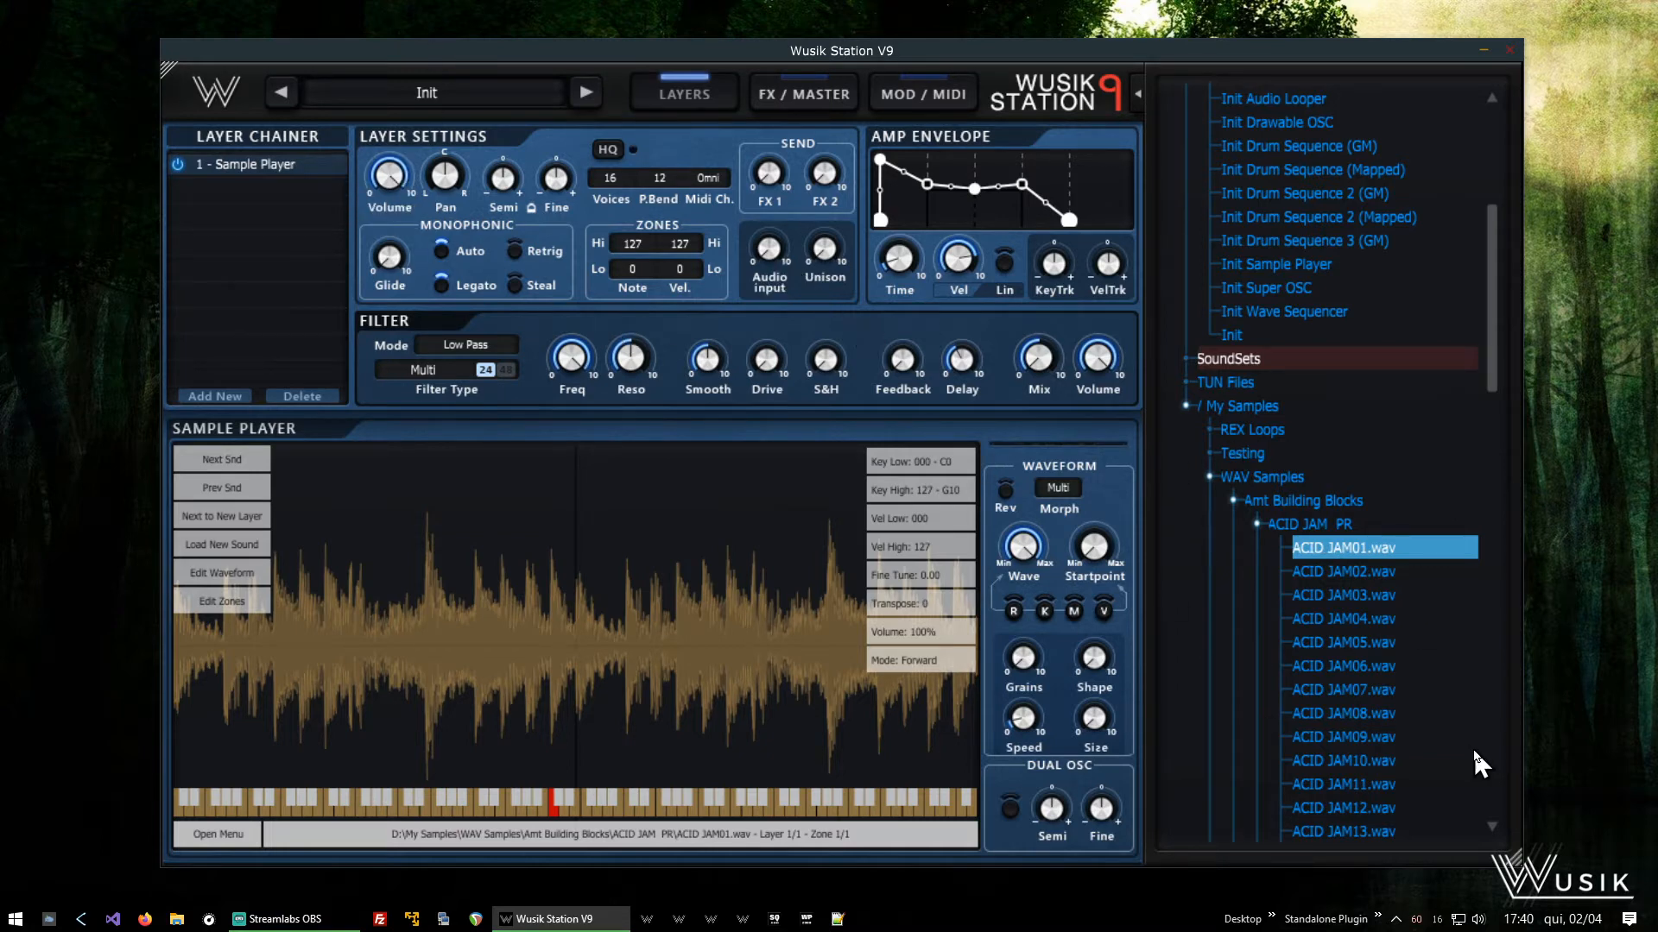
{"action": "scroll", "coordinate": [1451, 725], "scroll_direction": "down", "scroll_amount": 4}
{"action": "left_click", "coordinate": [1354, 539]}
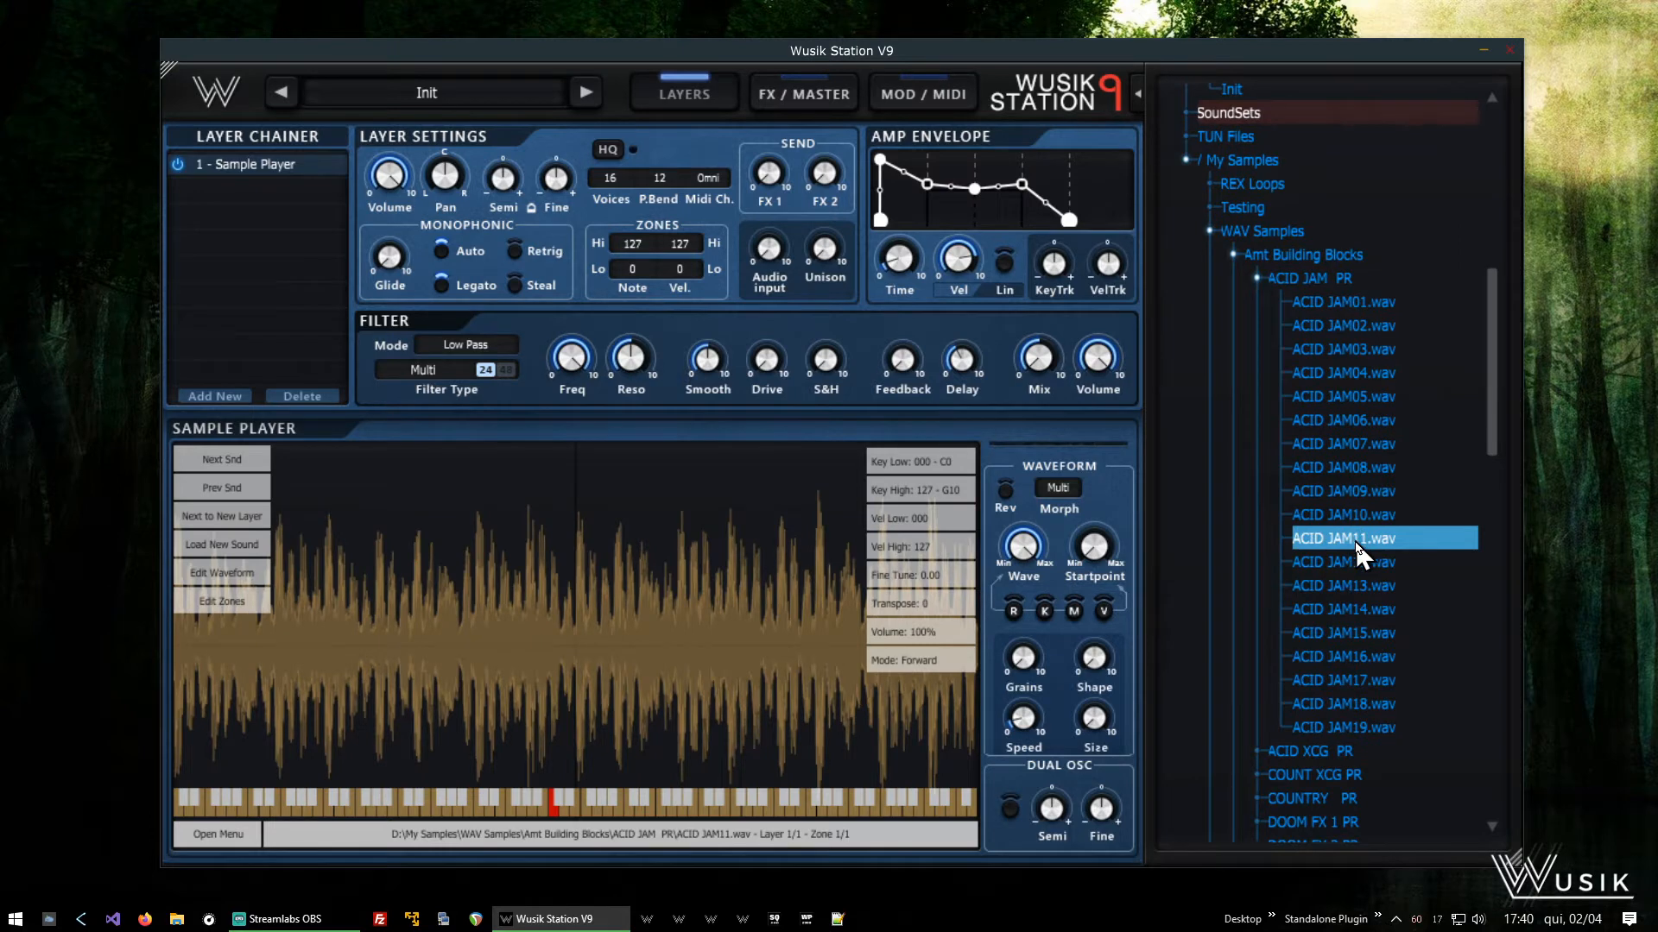
Load the sample DRACULA 09.wav from the DRACULA 1 PR folder of Amt Building Blocks
{"action": "scroll", "coordinate": [1358, 552], "scroll_direction": "down", "scroll_amount": 3}
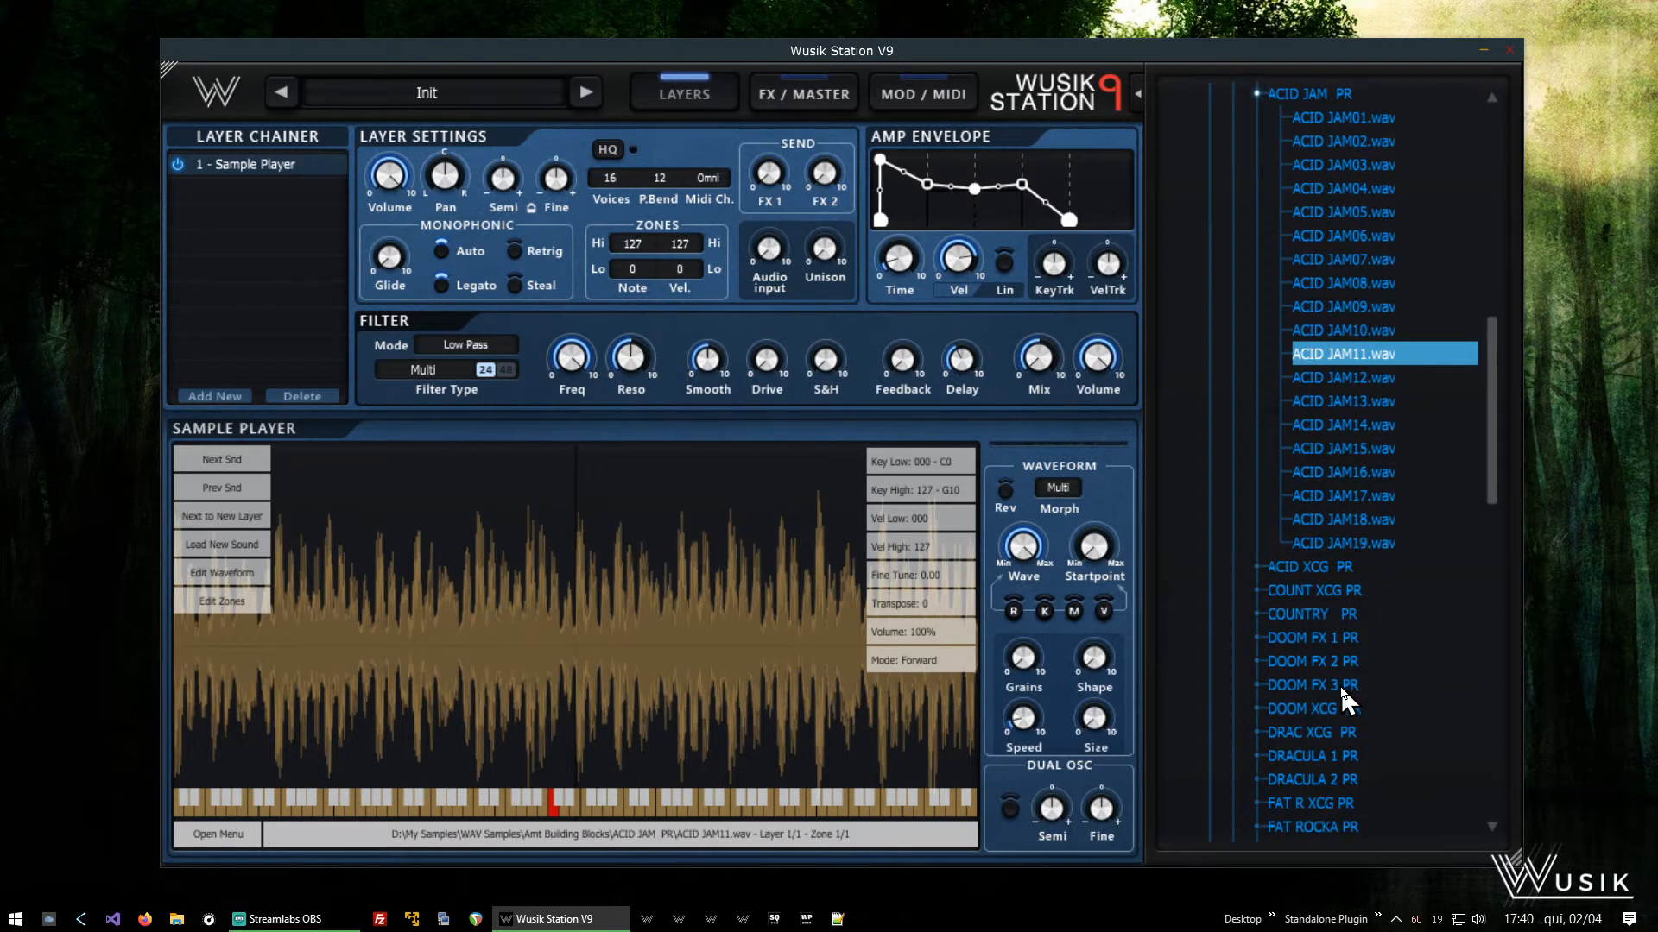
{"action": "left_click", "coordinate": [1324, 751]}
{"action": "scroll", "coordinate": [1326, 725], "scroll_direction": "down", "scroll_amount": 2}
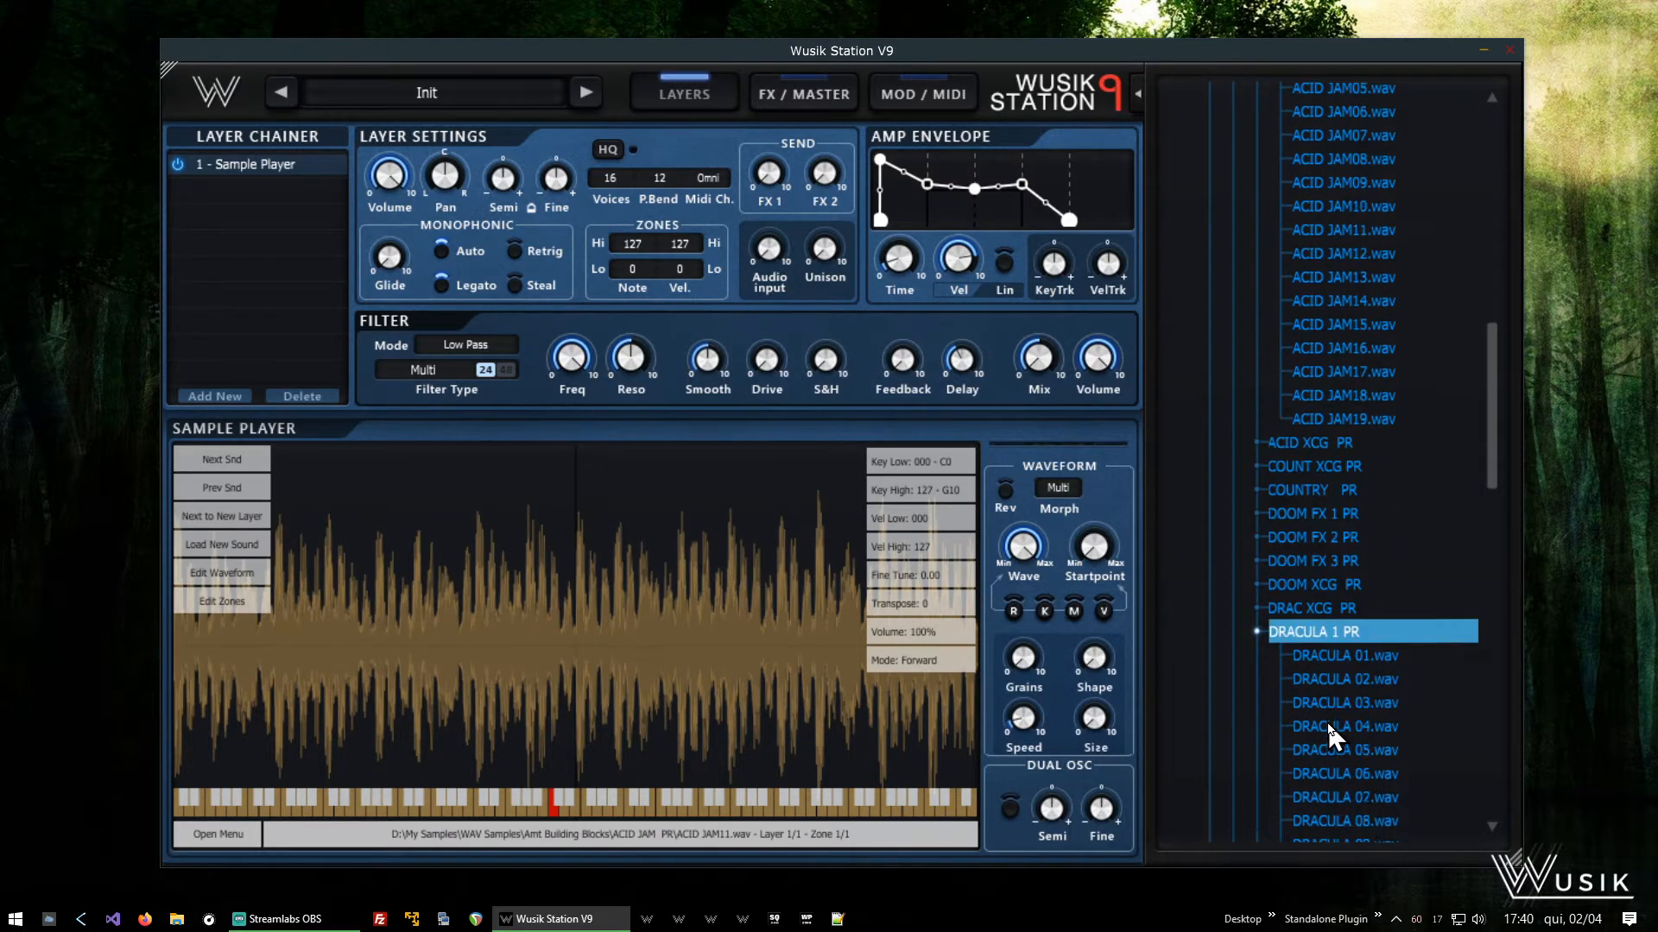
{"action": "scroll", "coordinate": [1327, 720], "scroll_direction": "down", "scroll_amount": 2}
{"action": "left_click", "coordinate": [1329, 723]}
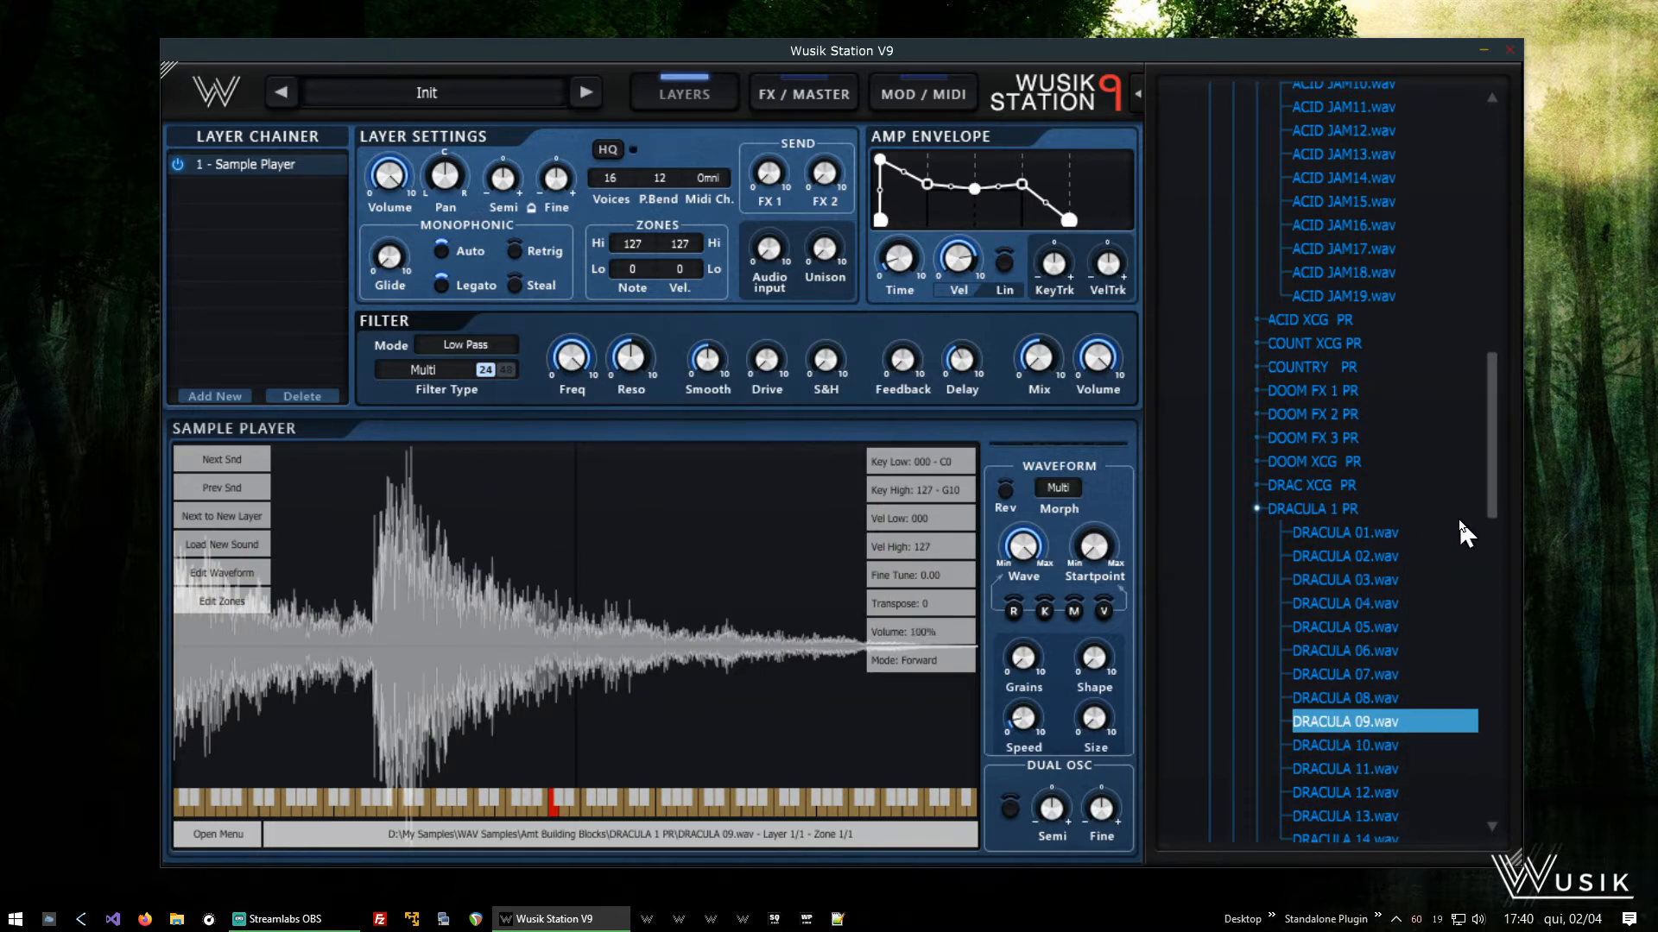
Load the Init Sample Player preset from the Presets list of the browser
{"action": "scroll", "coordinate": [1433, 517], "scroll_direction": "down", "scroll_amount": 4}
{"action": "scroll", "coordinate": [1425, 518], "scroll_direction": "up", "scroll_amount": 5}
{"action": "scroll", "coordinate": [1415, 527], "scroll_direction": "up", "scroll_amount": 15}
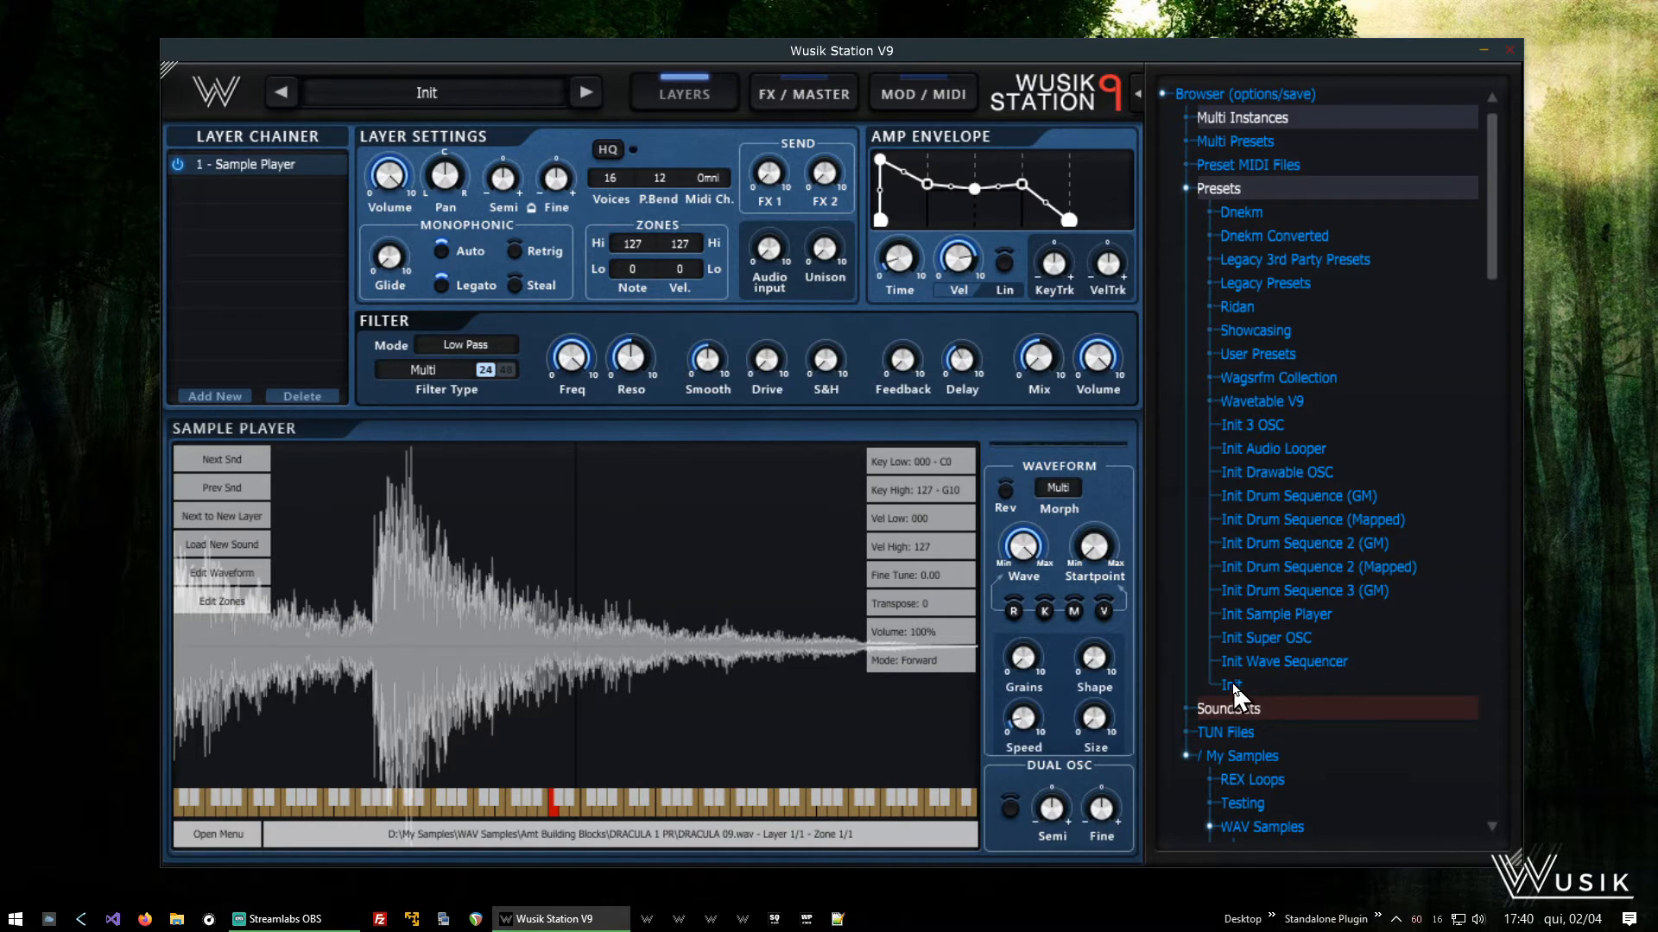
{"action": "left_click", "coordinate": [1265, 617]}
{"action": "left_click", "coordinate": [784, 487]}
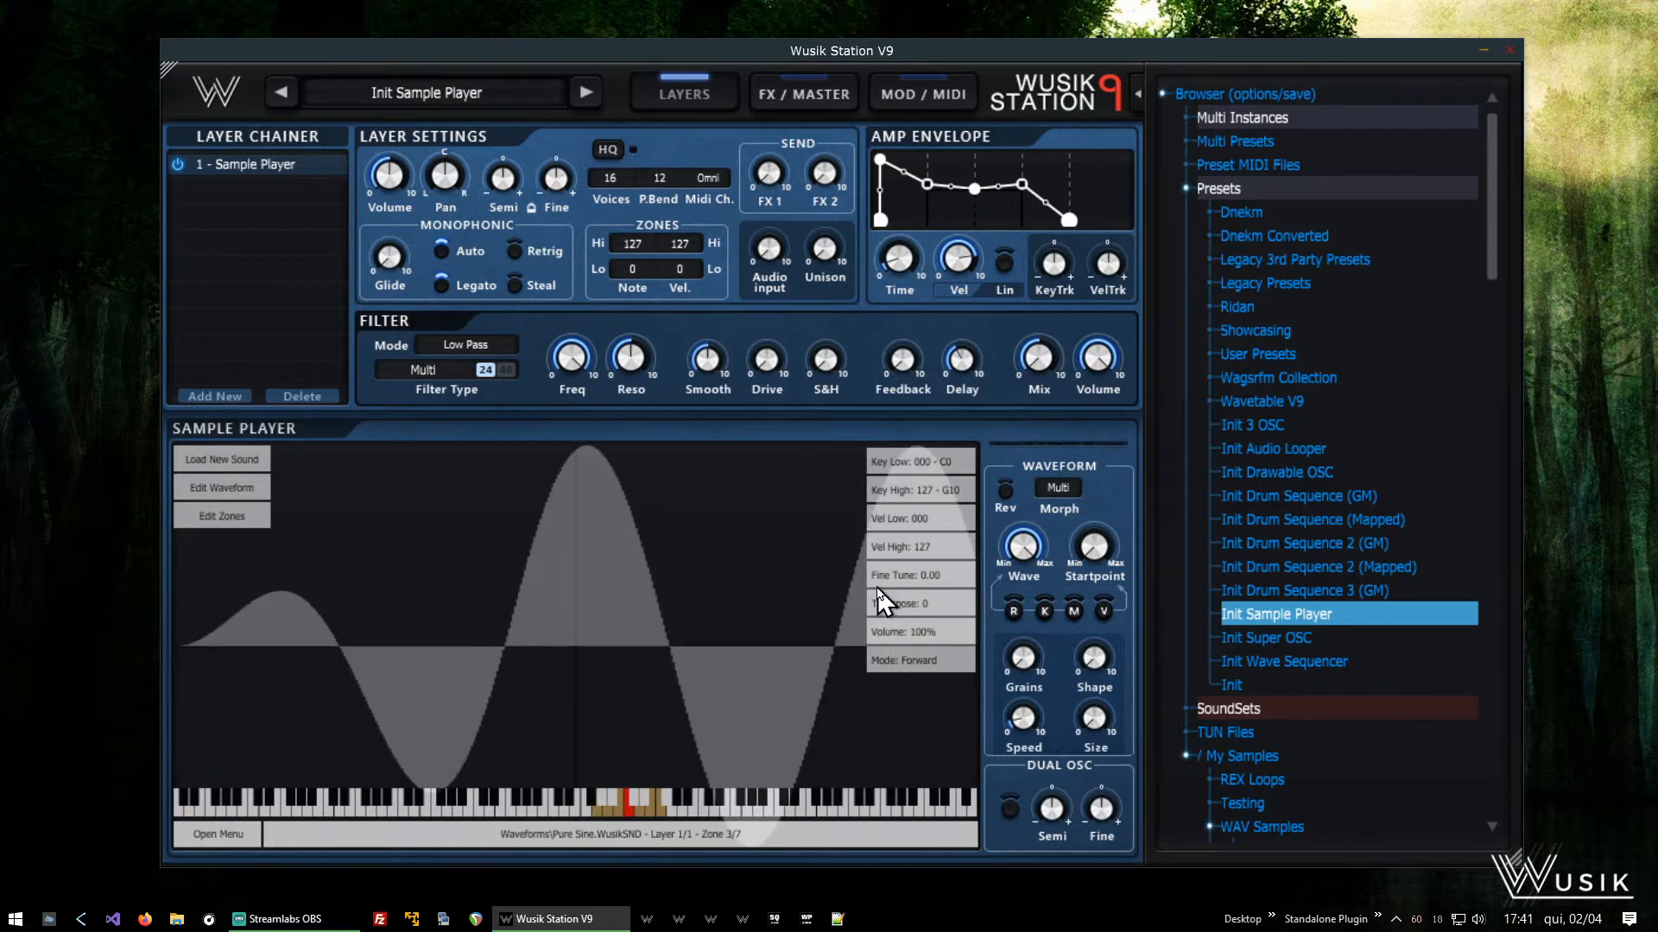
Collapse and reopen the WAV Samples folder, and load 21 Track 21.wav from its Japan Audio CD folder
{"action": "scroll", "coordinate": [1285, 478], "scroll_direction": "down", "scroll_amount": 9}
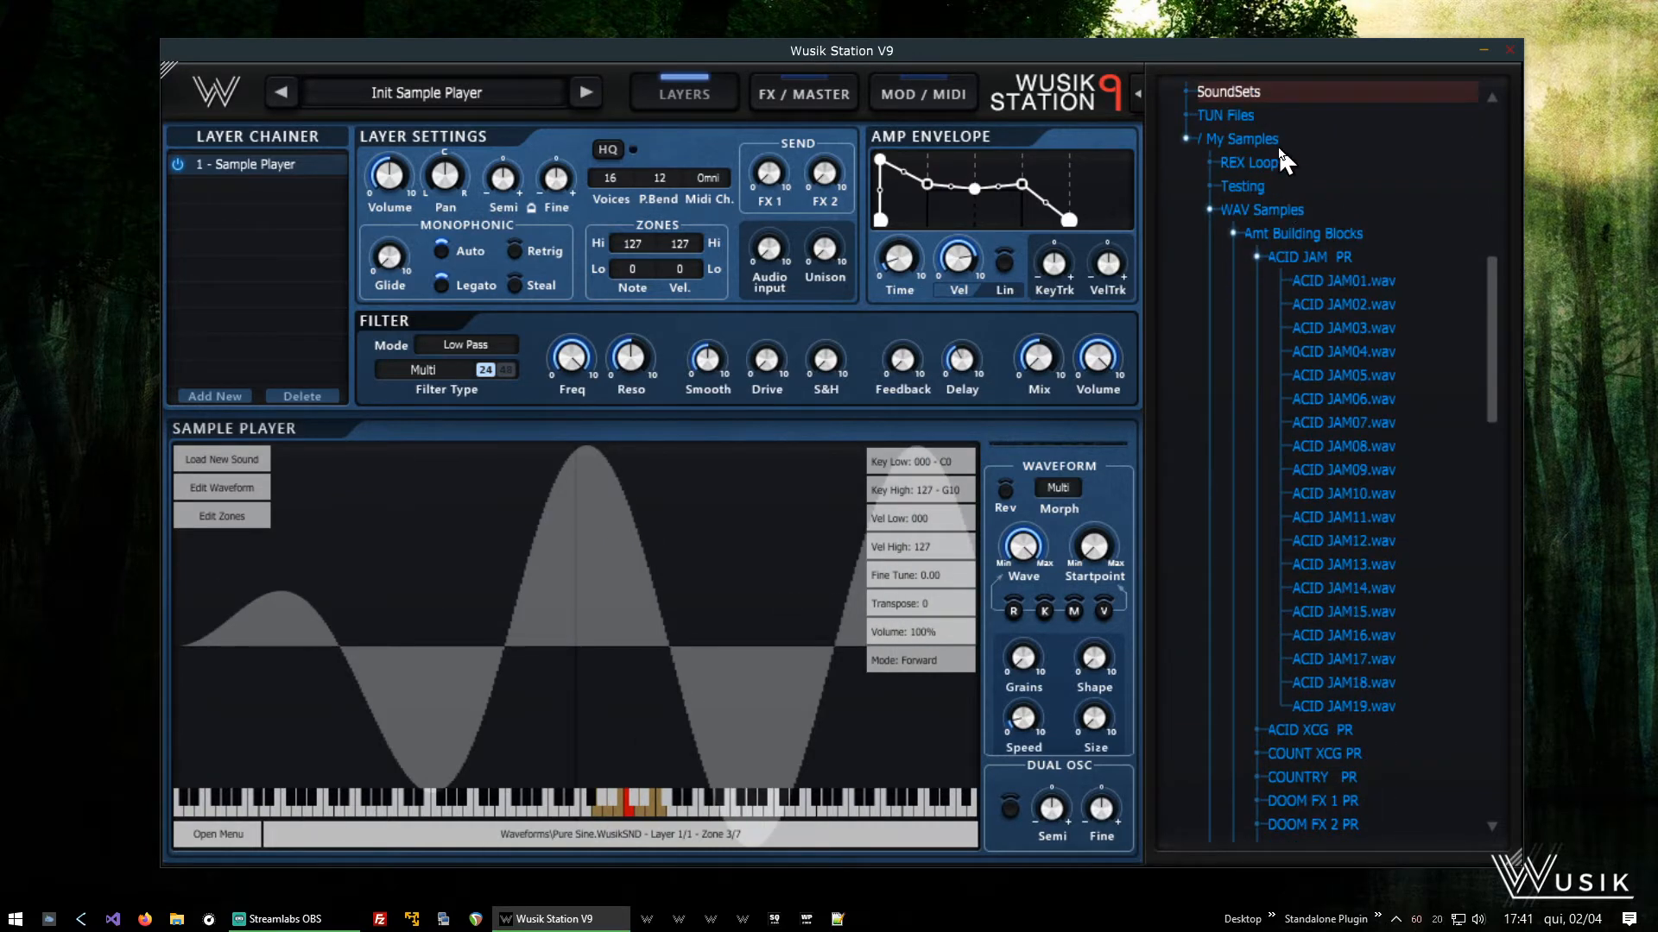
{"action": "left_click", "coordinate": [1300, 212]}
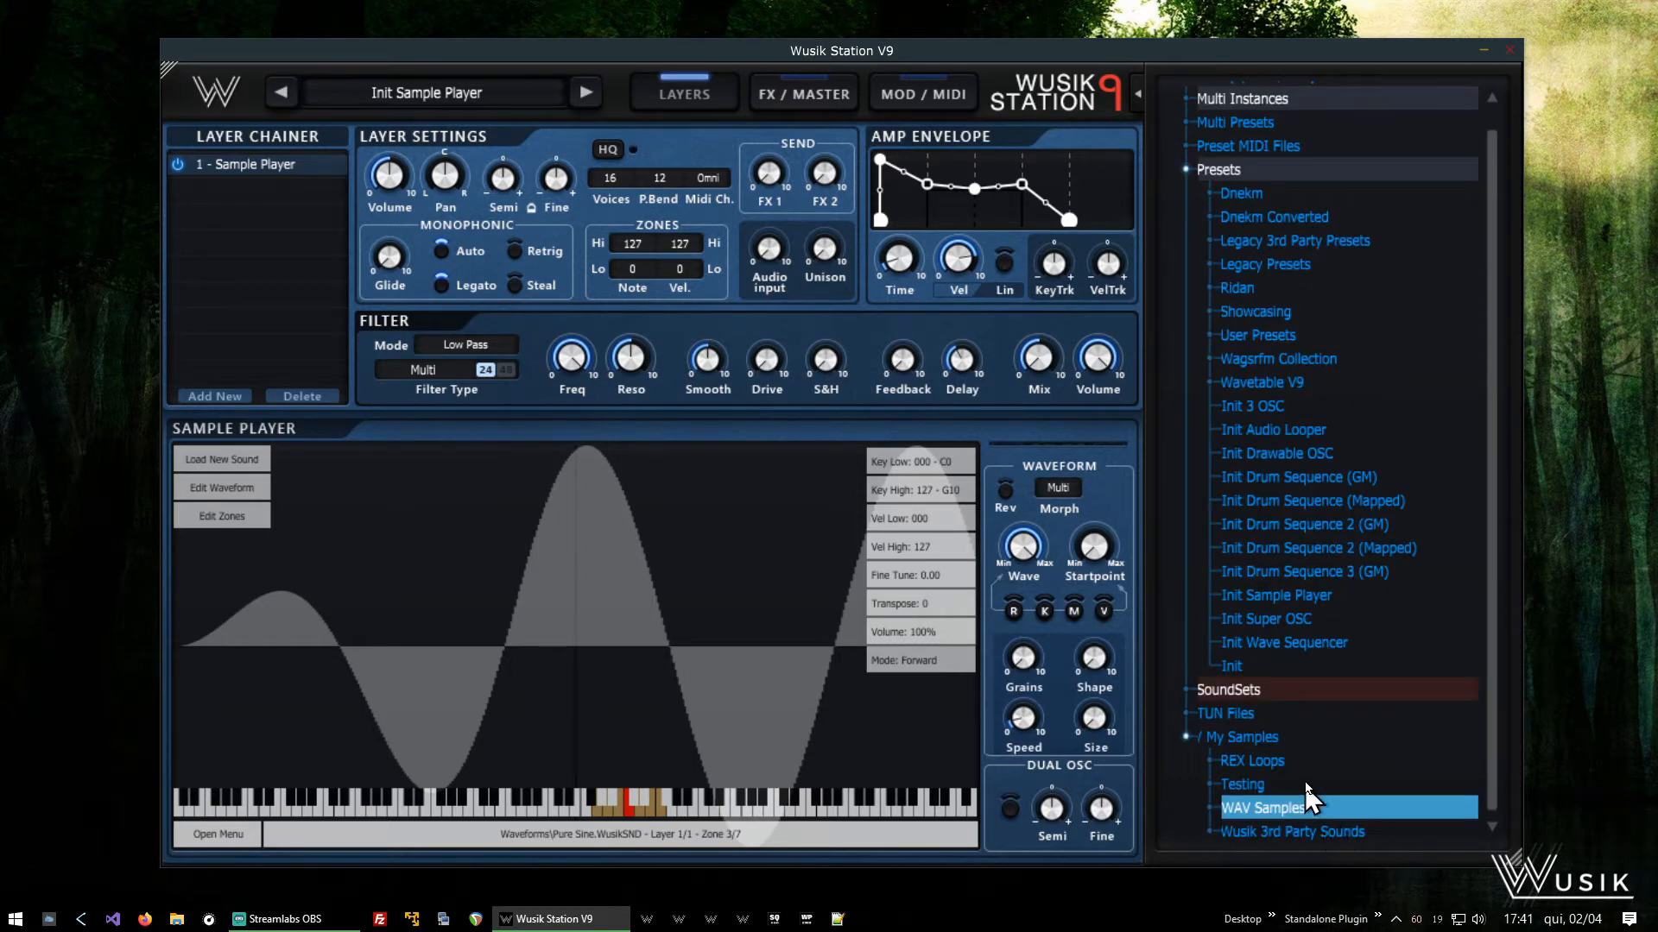
{"action": "left_click", "coordinate": [1344, 809]}
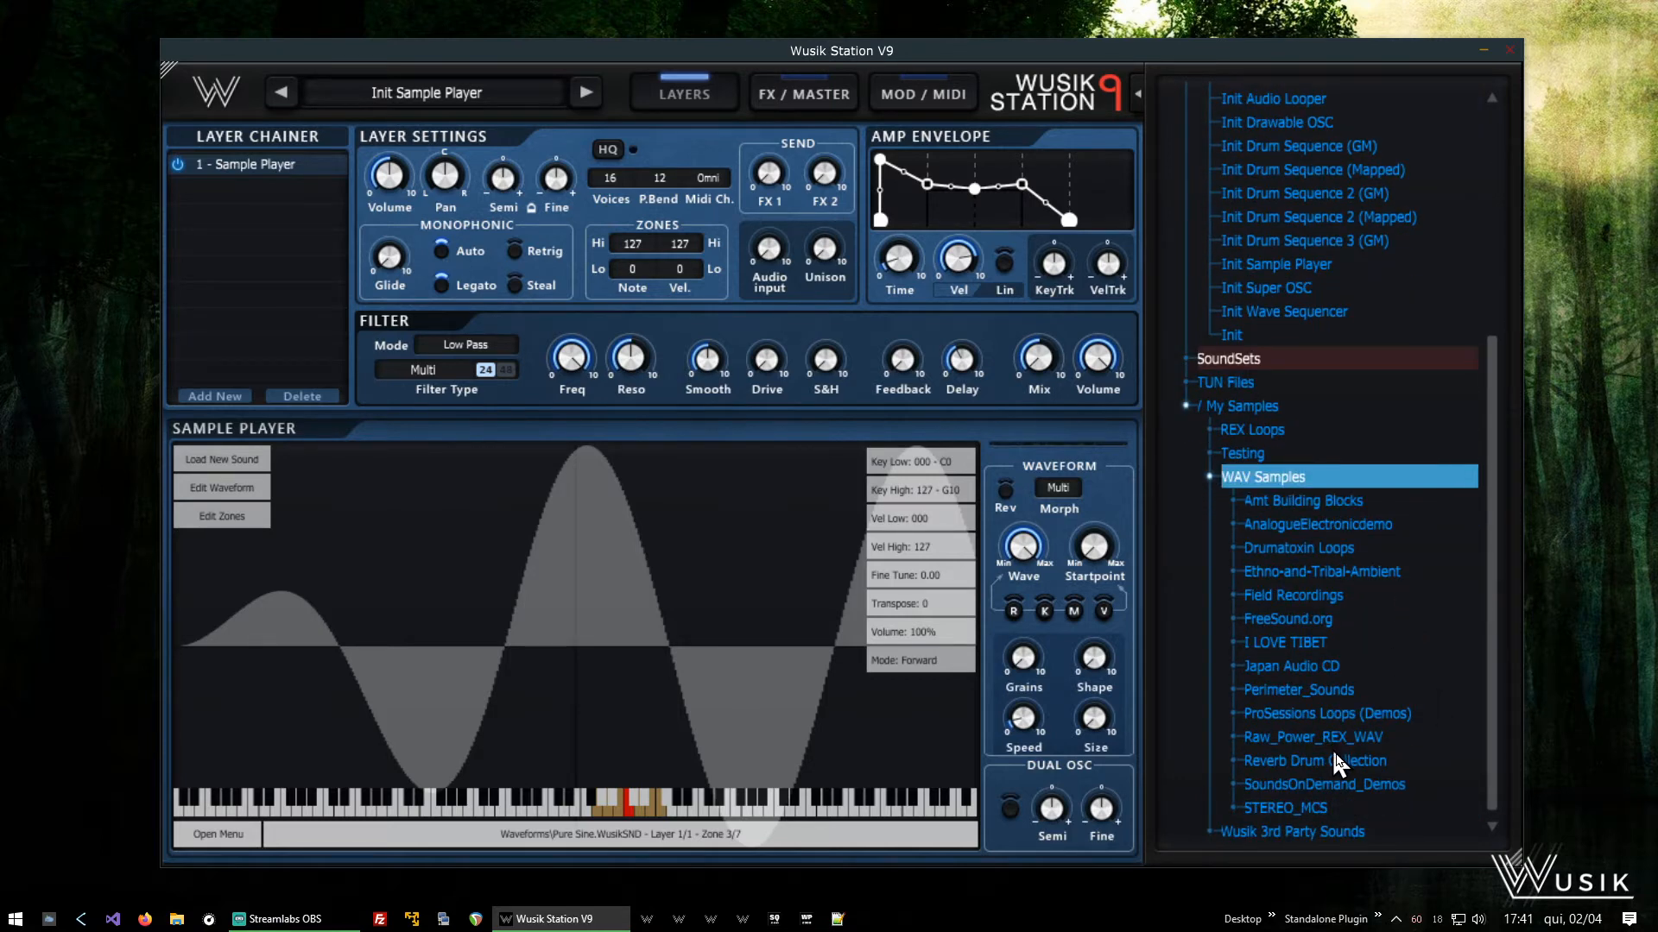
{"action": "left_click", "coordinate": [1318, 665]}
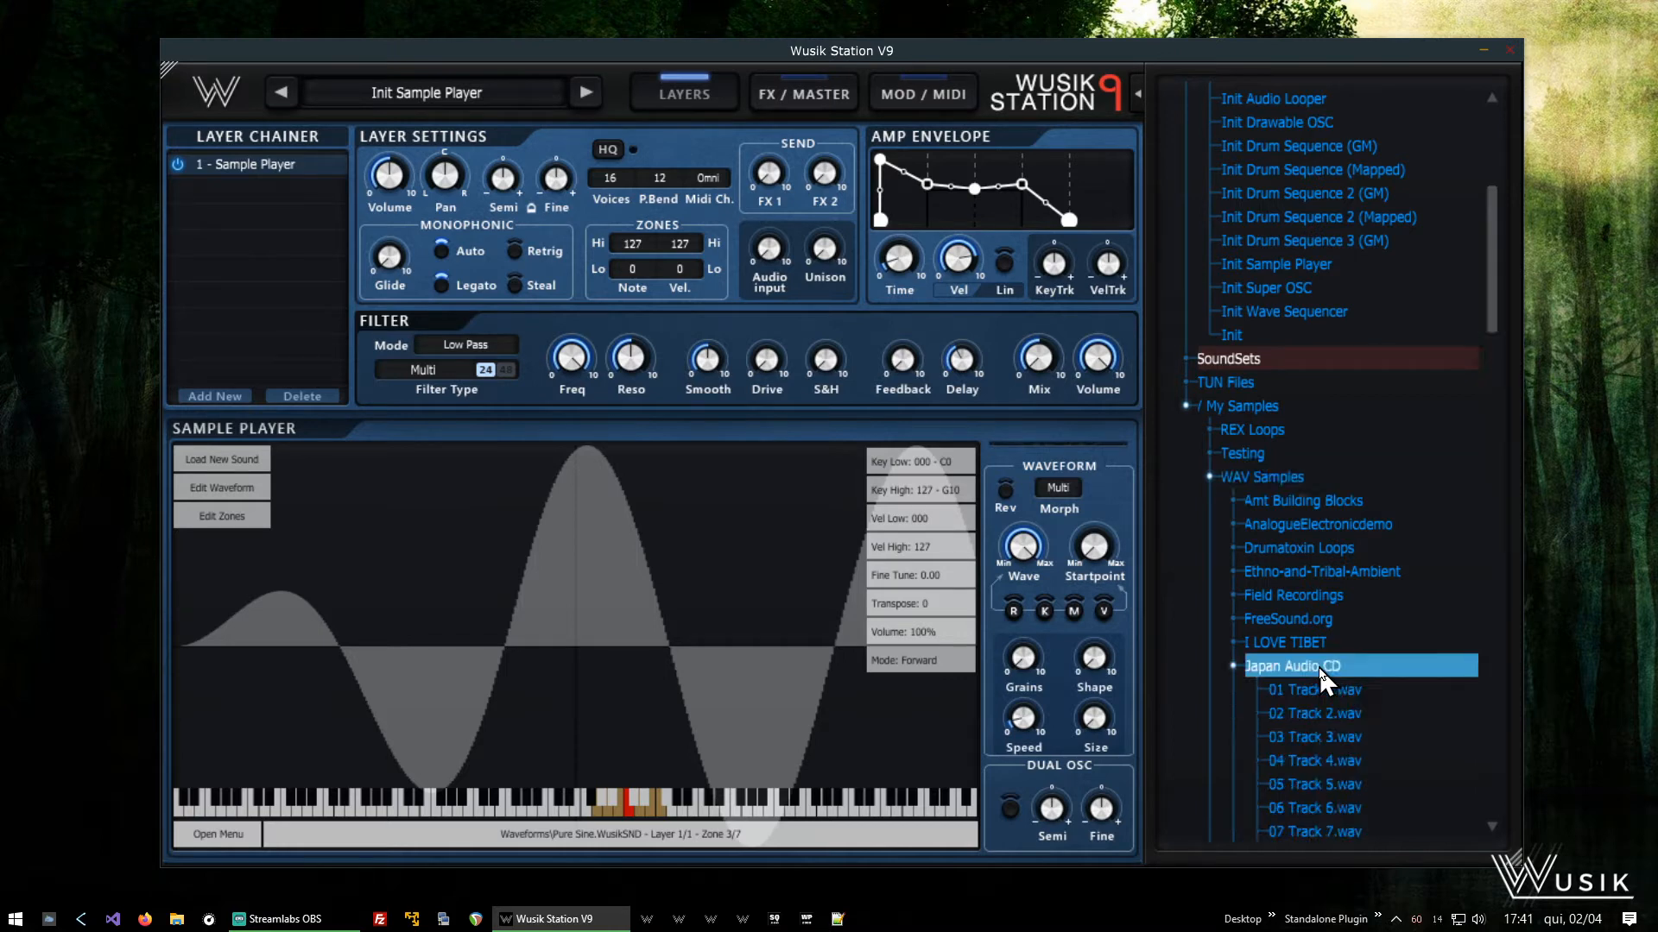
{"action": "scroll", "coordinate": [1360, 604], "scroll_direction": "down", "scroll_amount": 9}
{"action": "left_click", "coordinate": [1369, 547]}
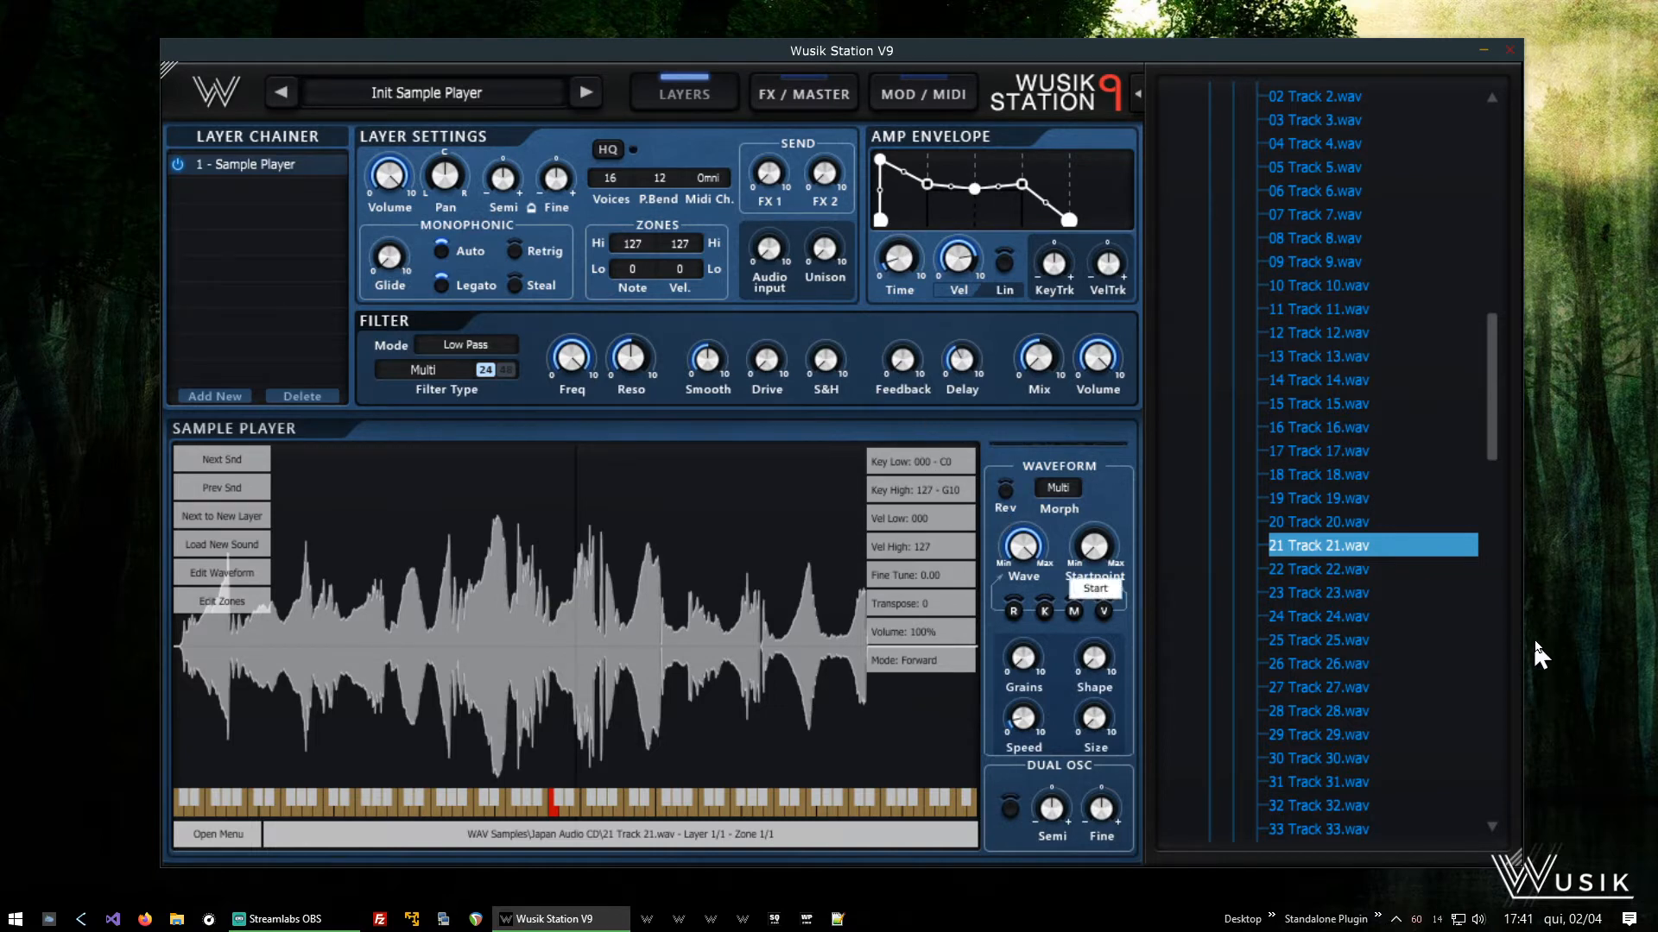
Audition more Japan Audio CD samples, including 39 Track 39.wav and 68 Track 68.wav
{"action": "scroll", "coordinate": [1432, 614], "scroll_direction": "down", "scroll_amount": 5}
{"action": "left_click", "coordinate": [1407, 608]}
{"action": "scroll", "coordinate": [1404, 605], "scroll_direction": "down", "scroll_amount": 6}
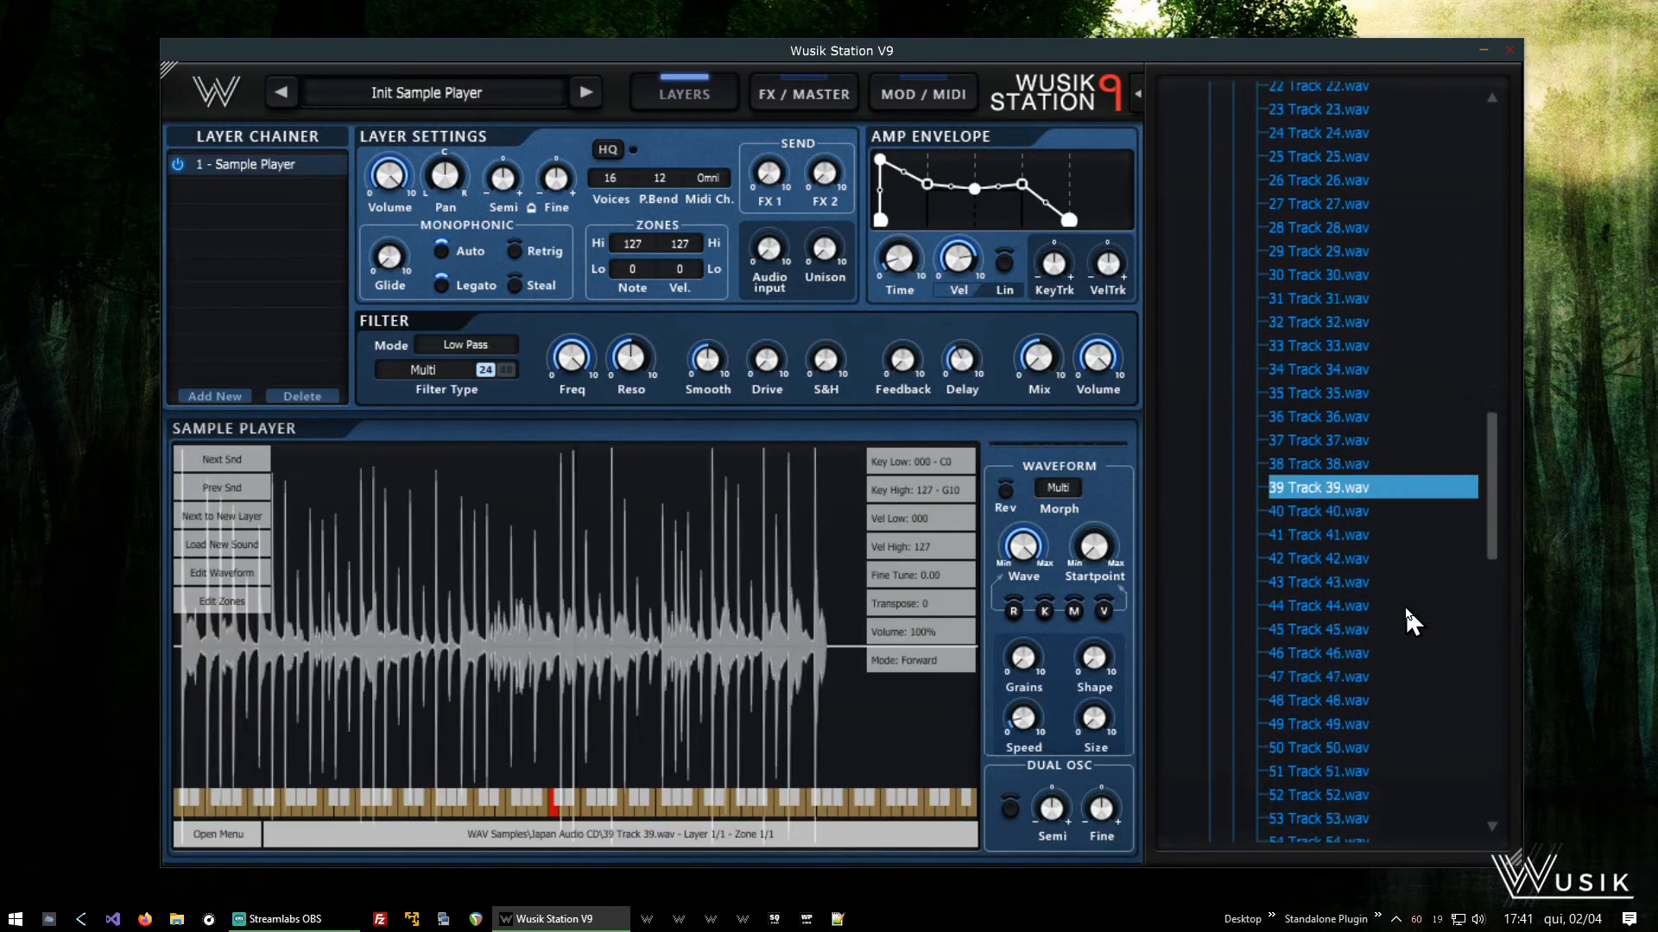
{"action": "left_click", "coordinate": [1404, 605]}
{"action": "scroll", "coordinate": [1404, 605], "scroll_direction": "down", "scroll_amount": 3}
{"action": "left_click", "coordinate": [1351, 677]}
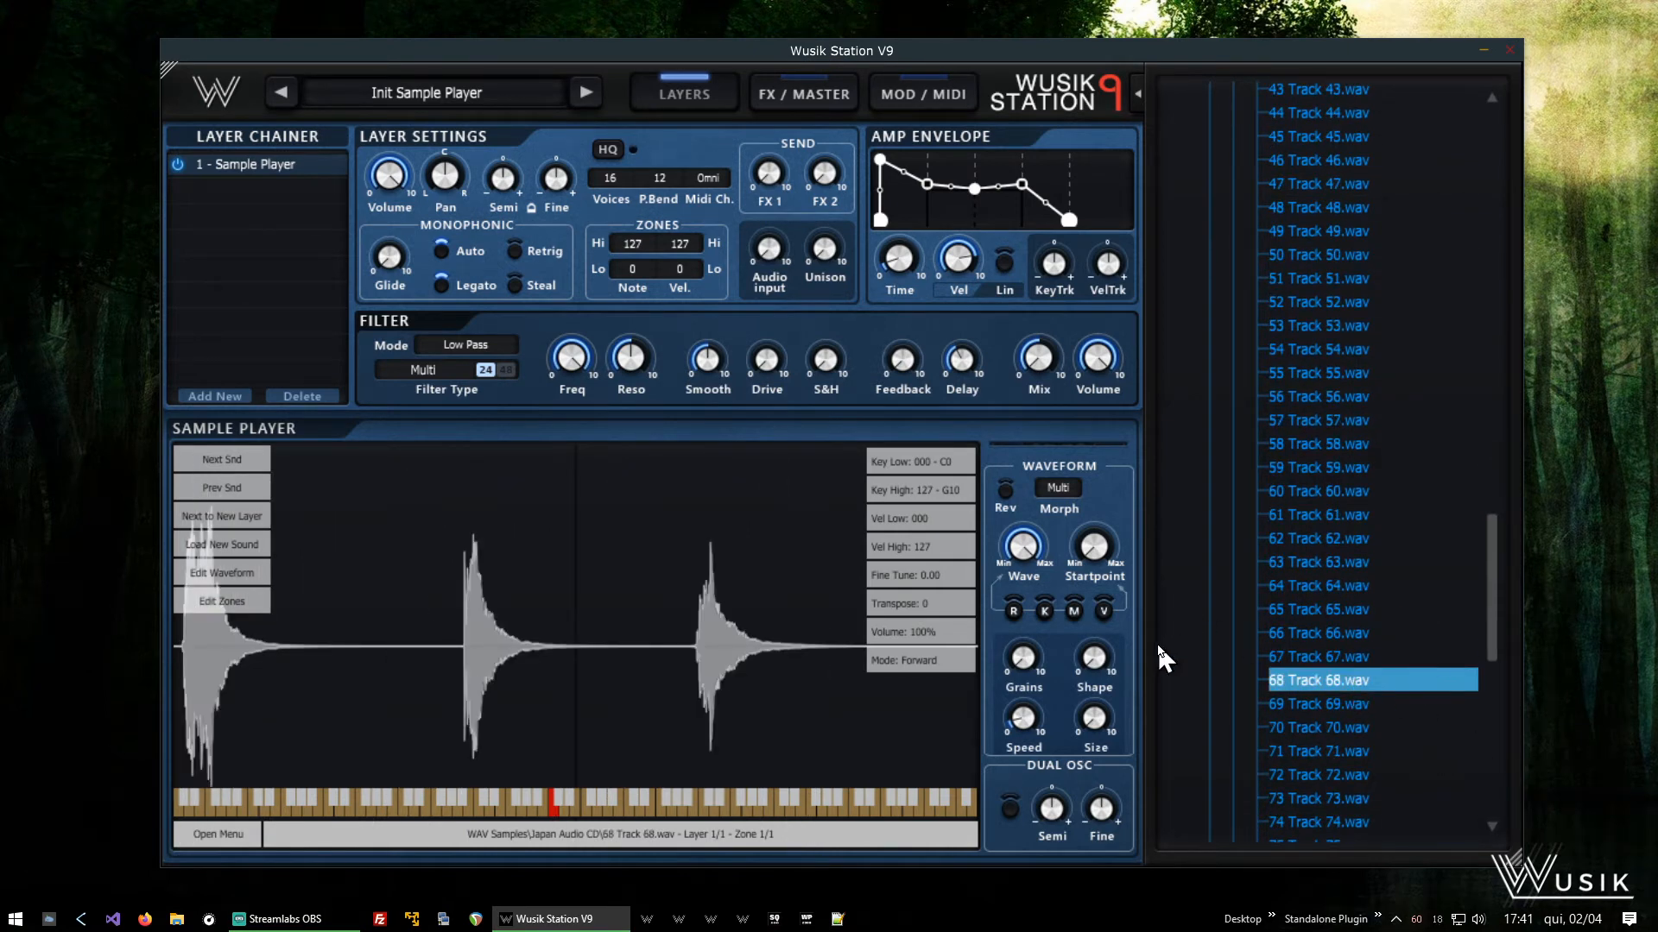
Collapse the Japan Audio CD folder and look through the FreeSound.org folder's contents before collapsing it too
{"action": "scroll", "coordinate": [1321, 677], "scroll_direction": "down", "scroll_amount": 4}
{"action": "scroll", "coordinate": [1311, 678], "scroll_direction": "down", "scroll_amount": 2}
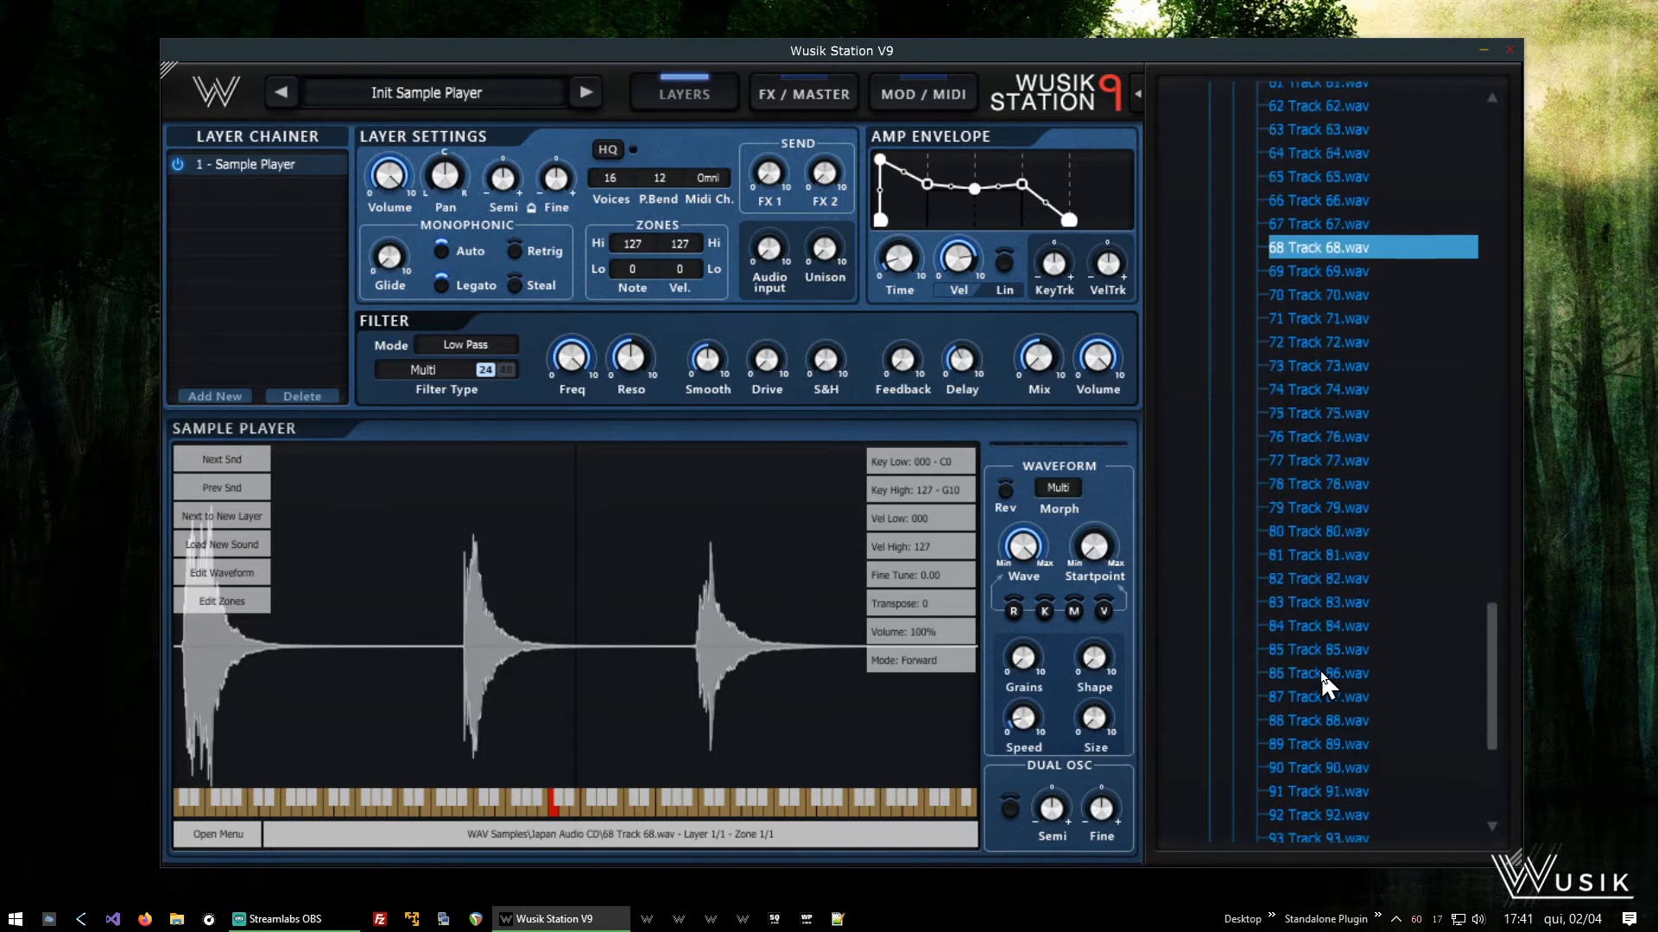
{"action": "scroll", "coordinate": [1322, 670], "scroll_direction": "up", "scroll_amount": 6}
{"action": "right_click", "coordinate": [1327, 668]}
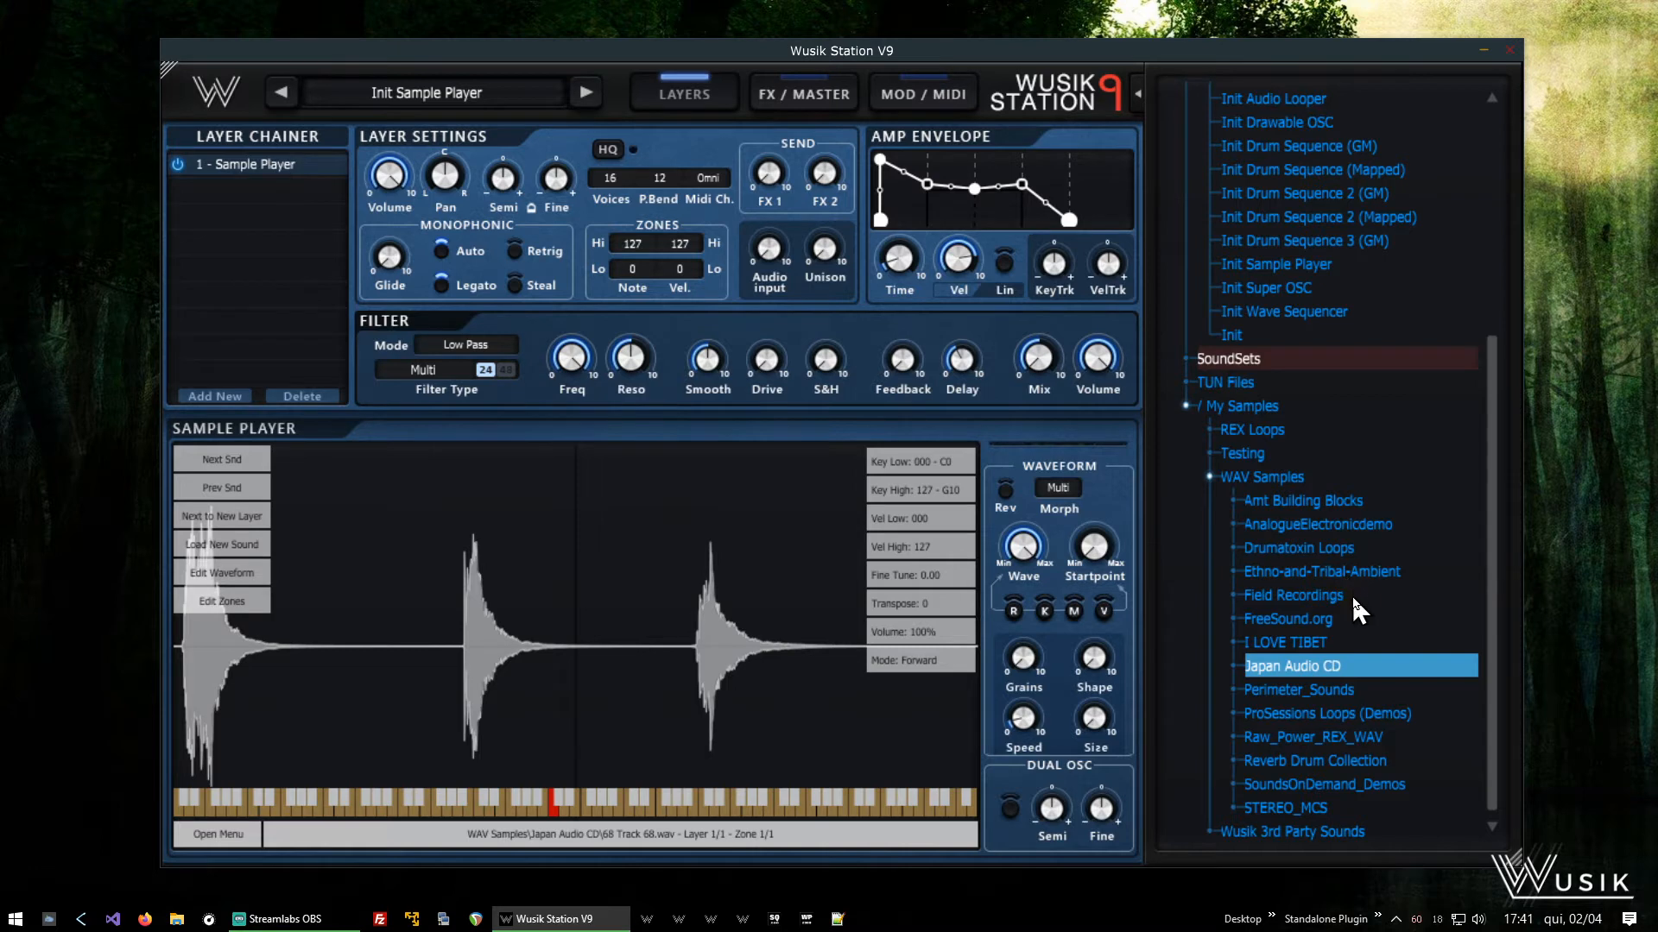
{"action": "left_click", "coordinate": [1331, 620]}
{"action": "scroll", "coordinate": [1355, 608], "scroll_direction": "down", "scroll_amount": 3}
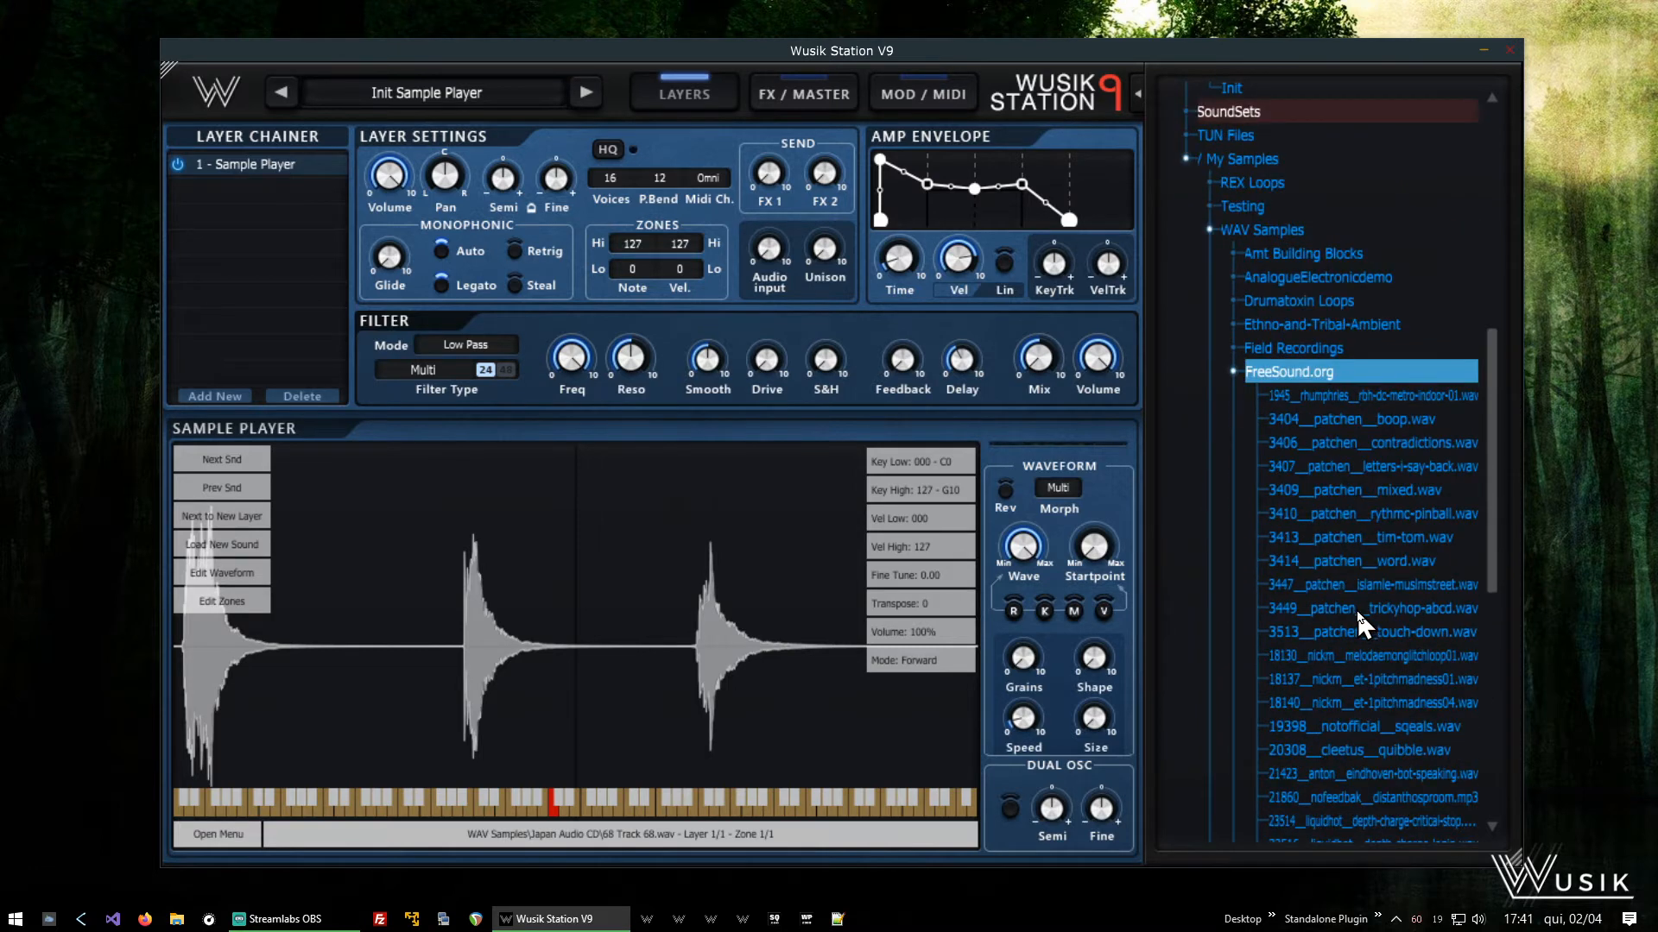
{"action": "scroll", "coordinate": [1355, 606], "scroll_direction": "up", "scroll_amount": 3}
{"action": "left_click", "coordinate": [1360, 619]}
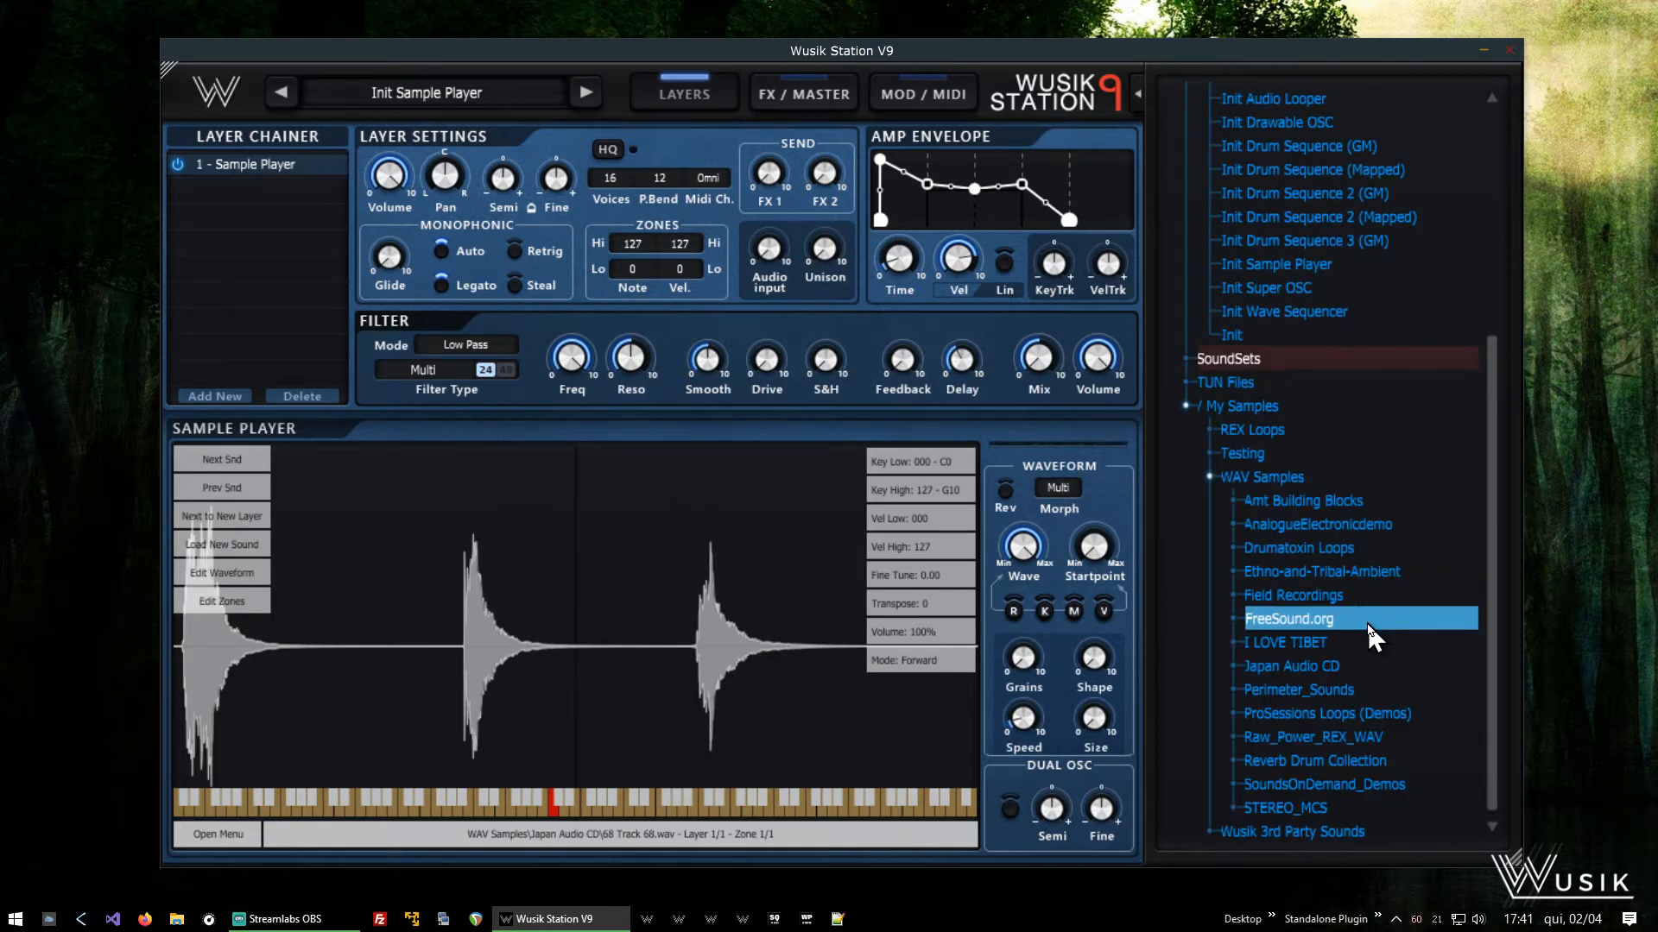
Load RP_Bi-Plane_A.wav and RP_DeepPiano_C.wav from the SYNTH HITS folder under Raw_Power_REX_WAV, Toolbox
{"action": "left_click", "coordinate": [1333, 734]}
{"action": "scroll", "coordinate": [1354, 687], "scroll_direction": "down", "scroll_amount": 3}
{"action": "left_click", "coordinate": [1355, 715]}
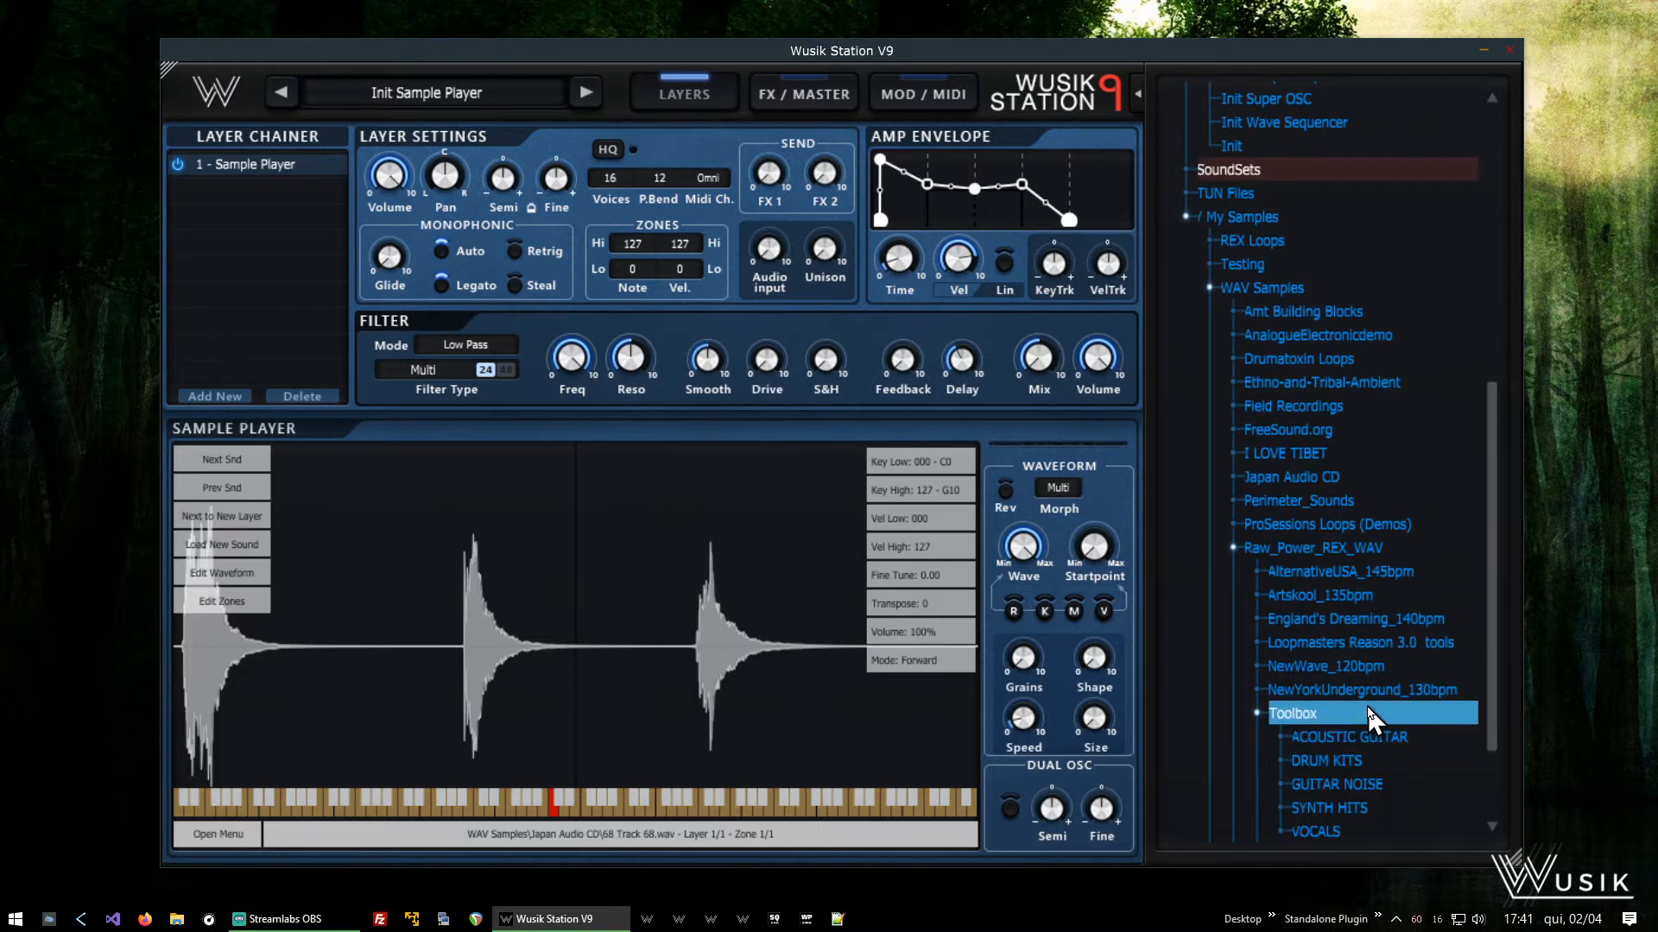
{"action": "scroll", "coordinate": [1367, 704], "scroll_direction": "down", "scroll_amount": 3}
{"action": "left_click", "coordinate": [1370, 691]}
{"action": "scroll", "coordinate": [1373, 687], "scroll_direction": "down", "scroll_amount": 3}
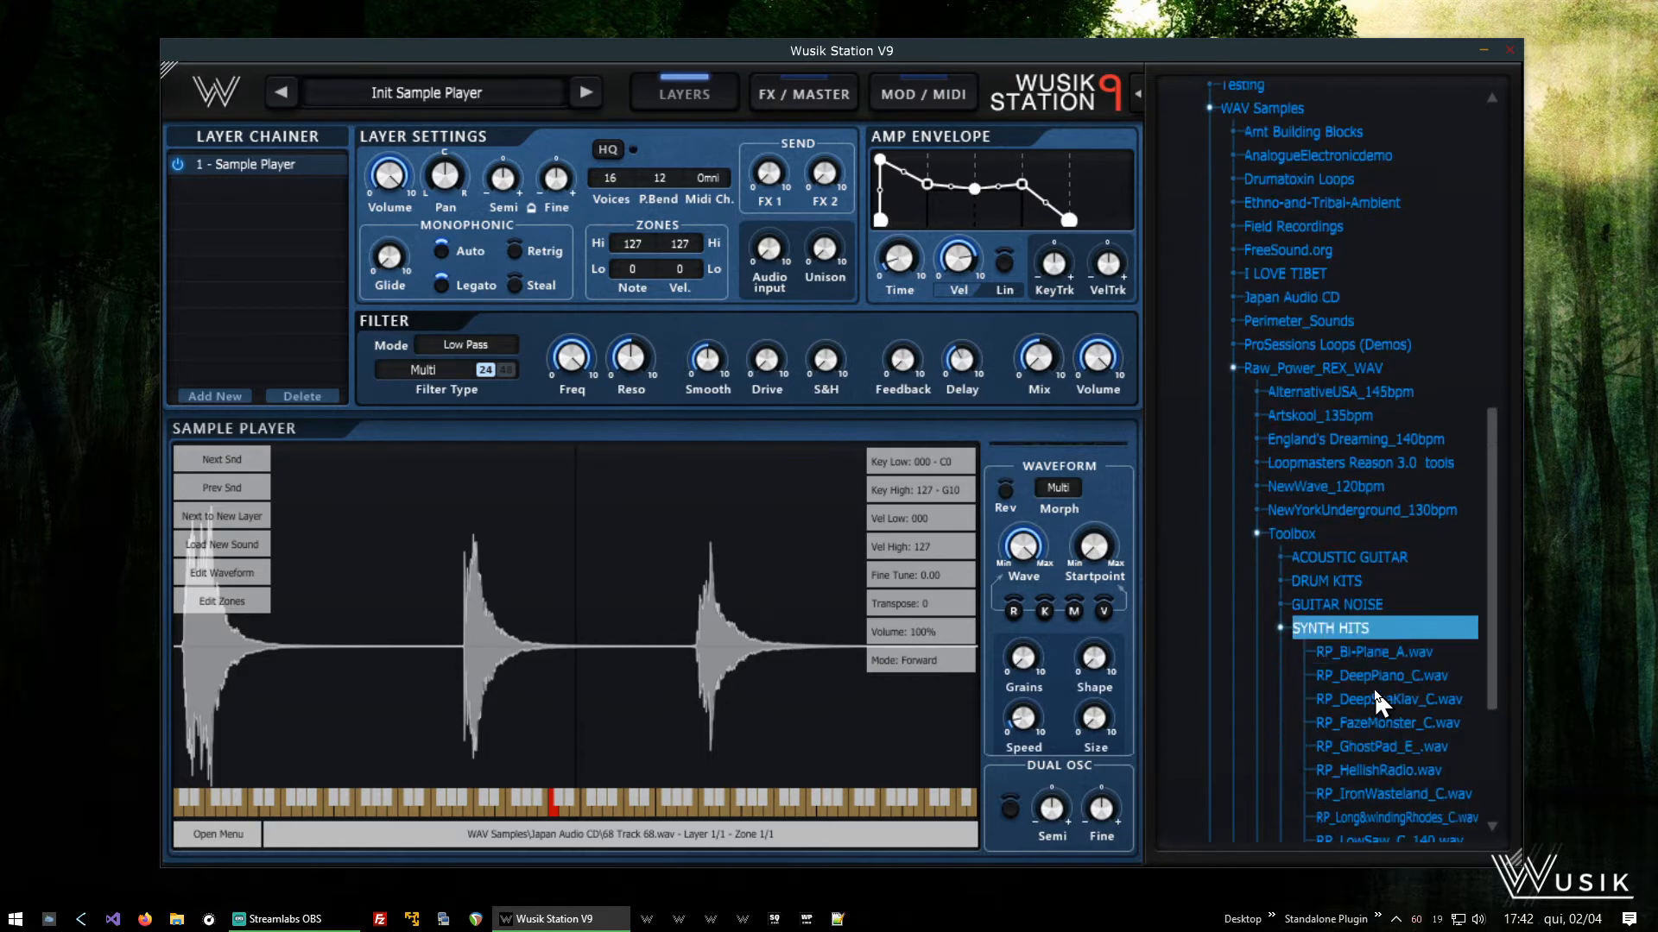
{"action": "key", "text": "Down"}
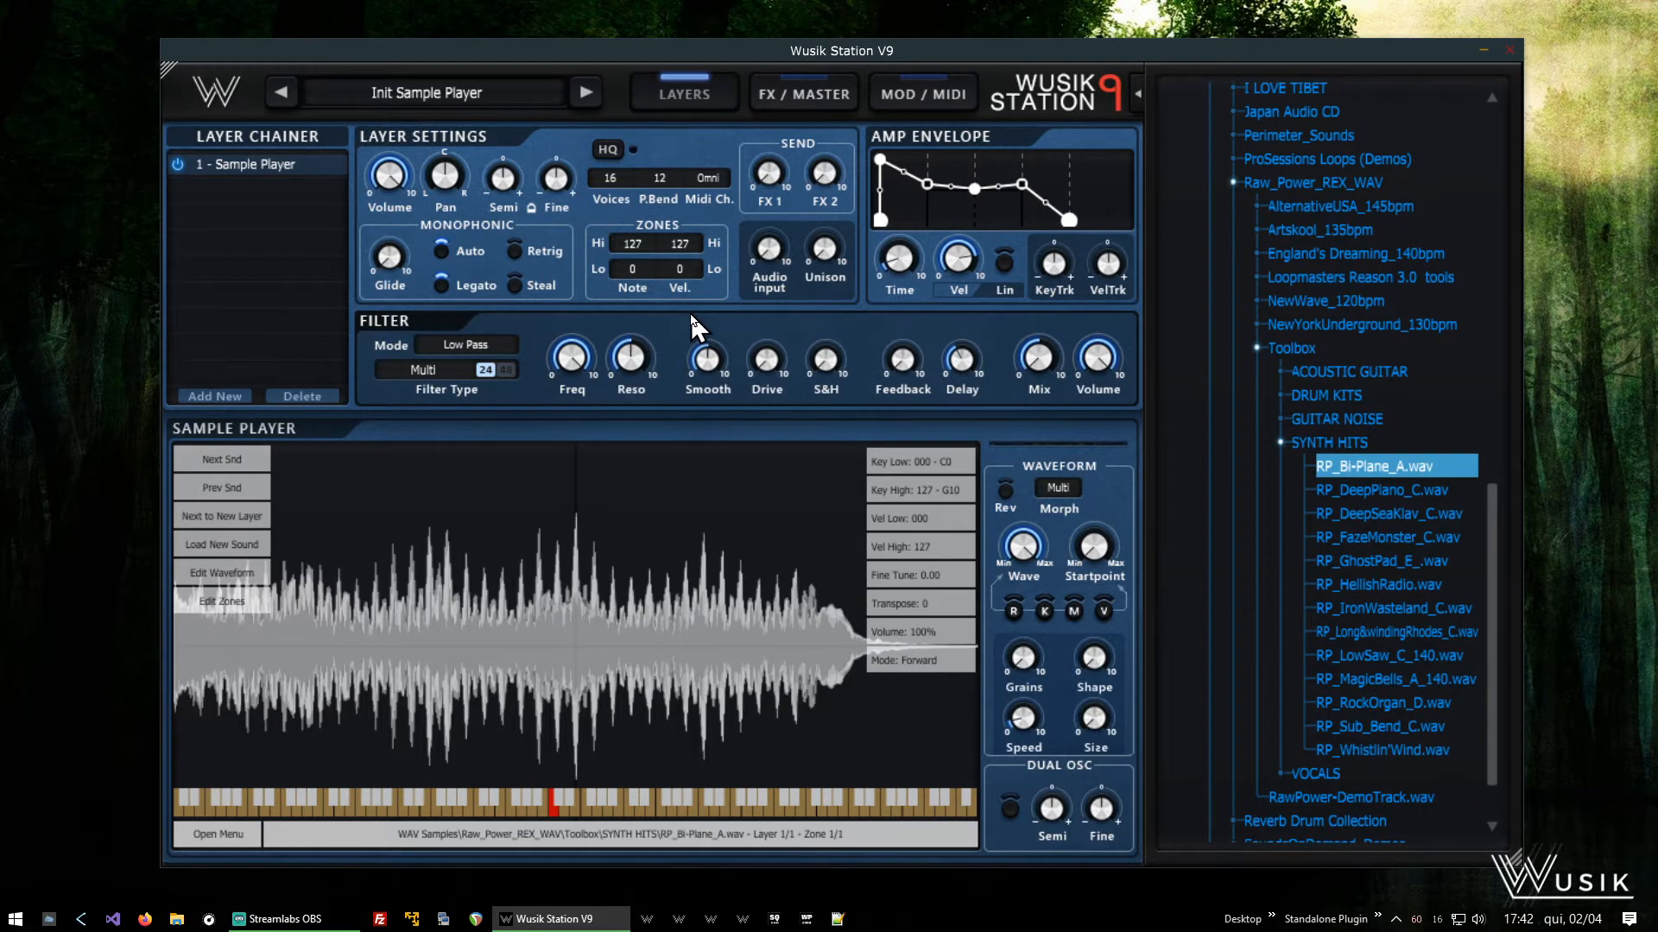
{"action": "left_click", "coordinate": [1357, 489]}
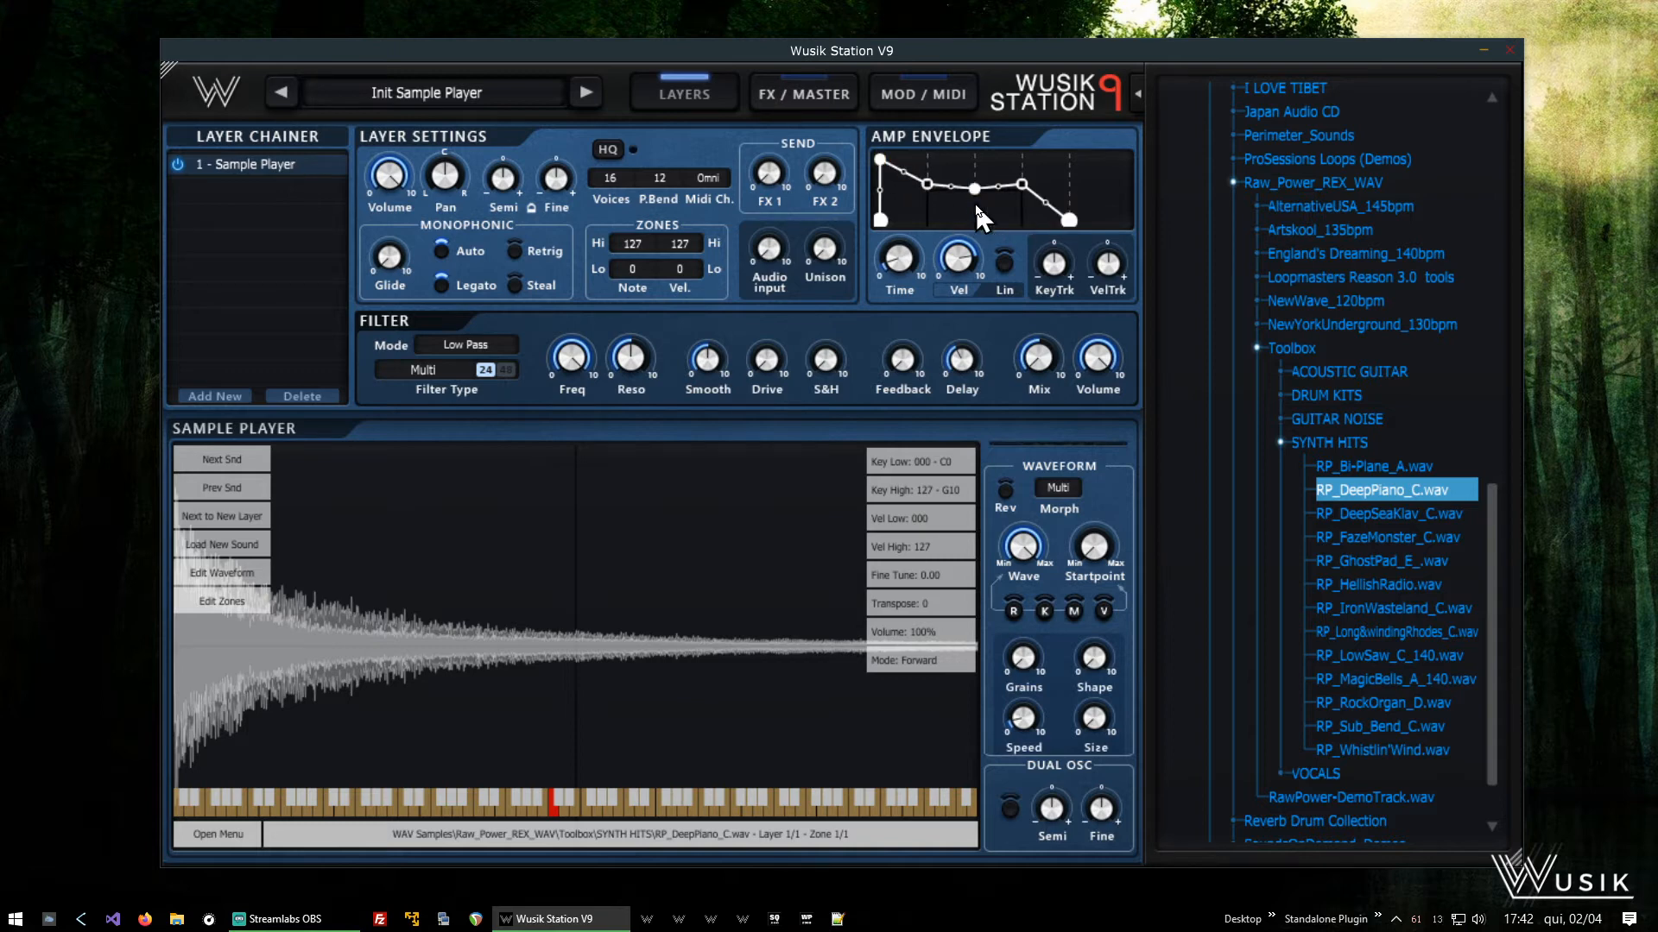
Reshape the amp envelope by moving its middle node, and switch it to ADSR mode with the sustain raised to maximum
{"action": "mouse_move", "coordinate": [973, 192]}
{"action": "left_mouse_down"}
{"action": "mouse_move", "coordinate": [993, 216]}
{"action": "mouse_move", "coordinate": [984, 201]}
{"action": "left_mouse_up"}
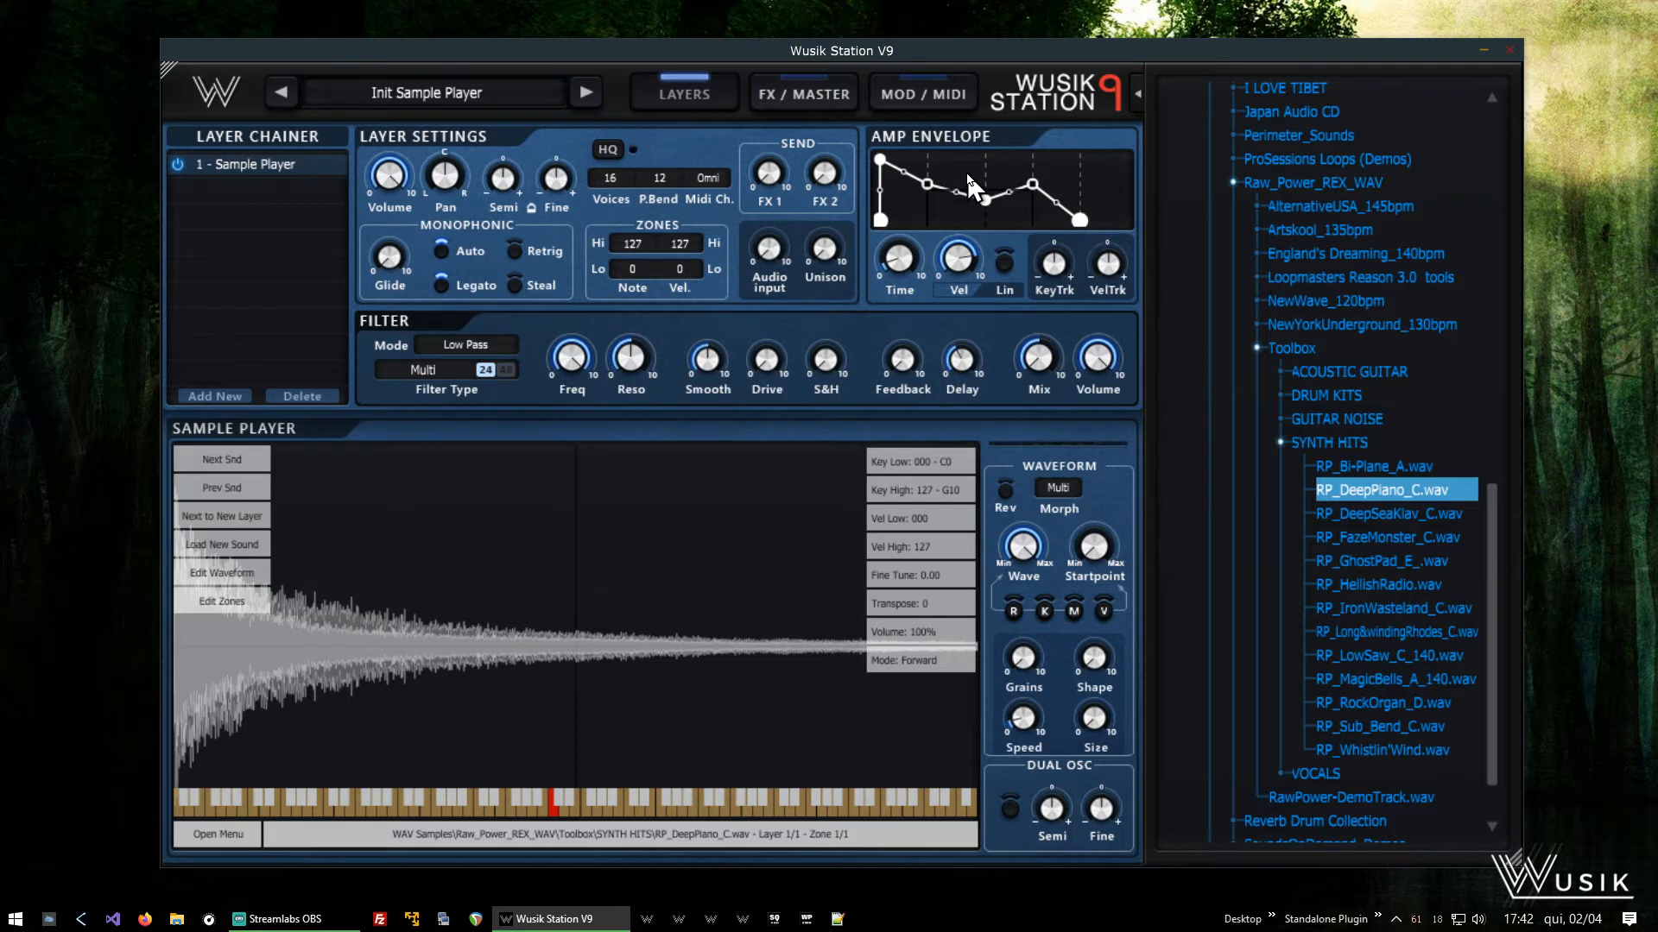
{"action": "right_click", "coordinate": [969, 179]}
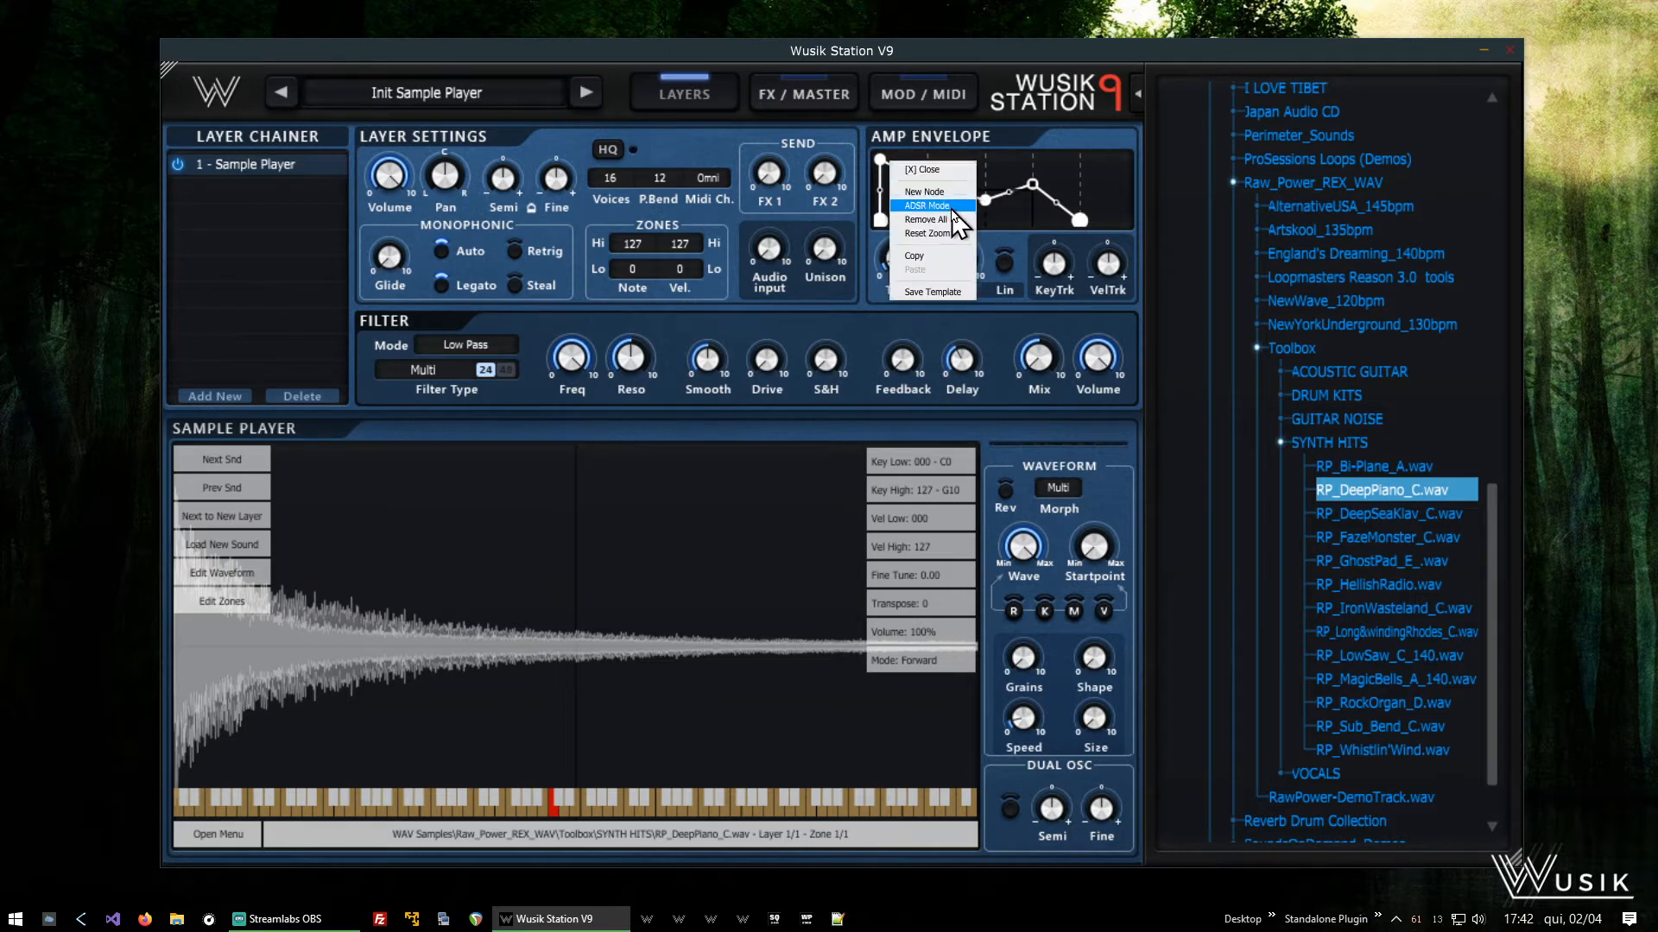
{"action": "left_click", "coordinate": [951, 208]}
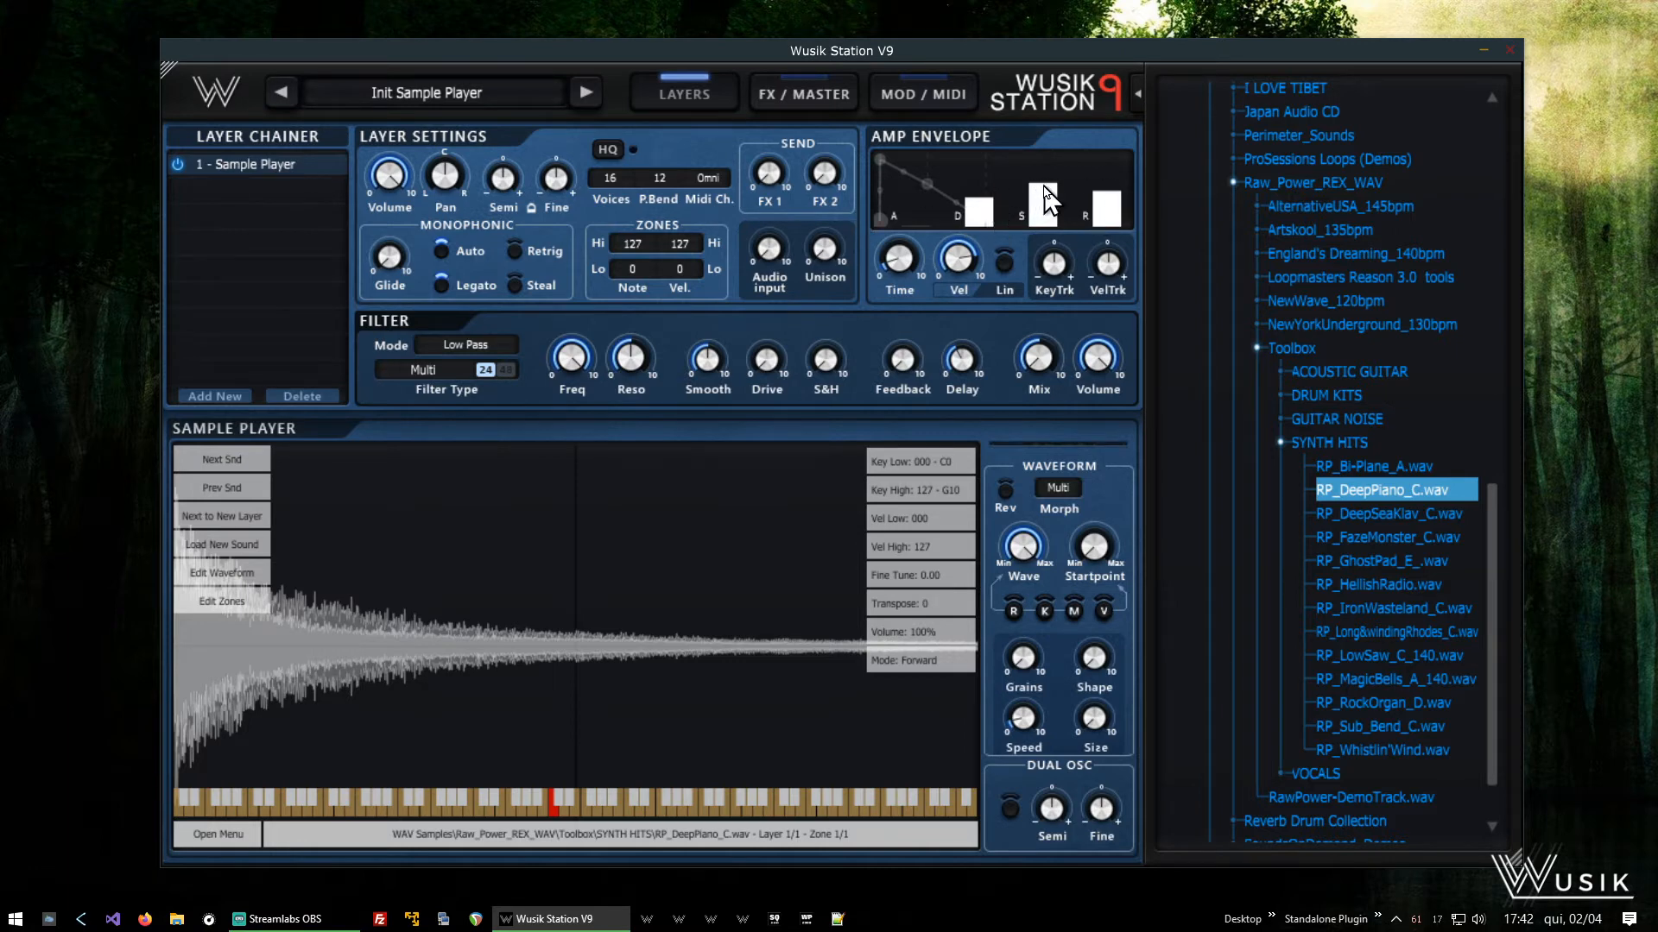
{"action": "mouse_move", "coordinate": [1046, 195]}
{"action": "left_mouse_down"}
{"action": "mouse_move", "coordinate": [1057, 159]}
{"action": "mouse_move", "coordinate": [1126, 179]}
{"action": "left_mouse_up"}
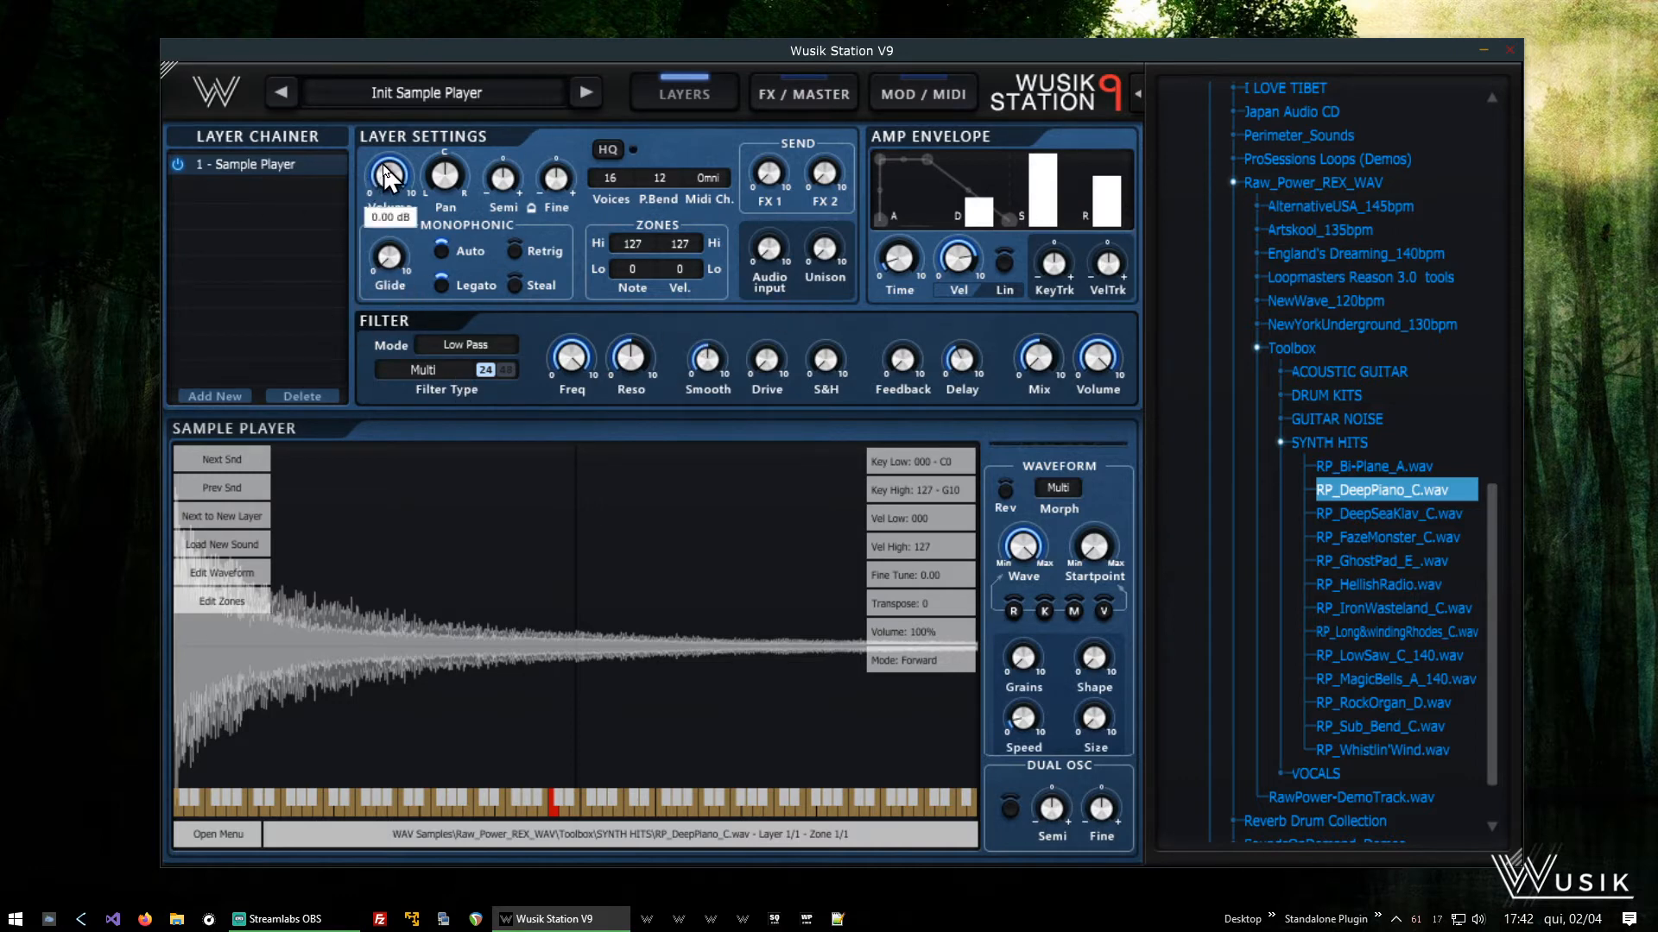
Nudge the layer's Fine tuning and reset it to 0
{"action": "mouse_move", "coordinate": [465, 177]}
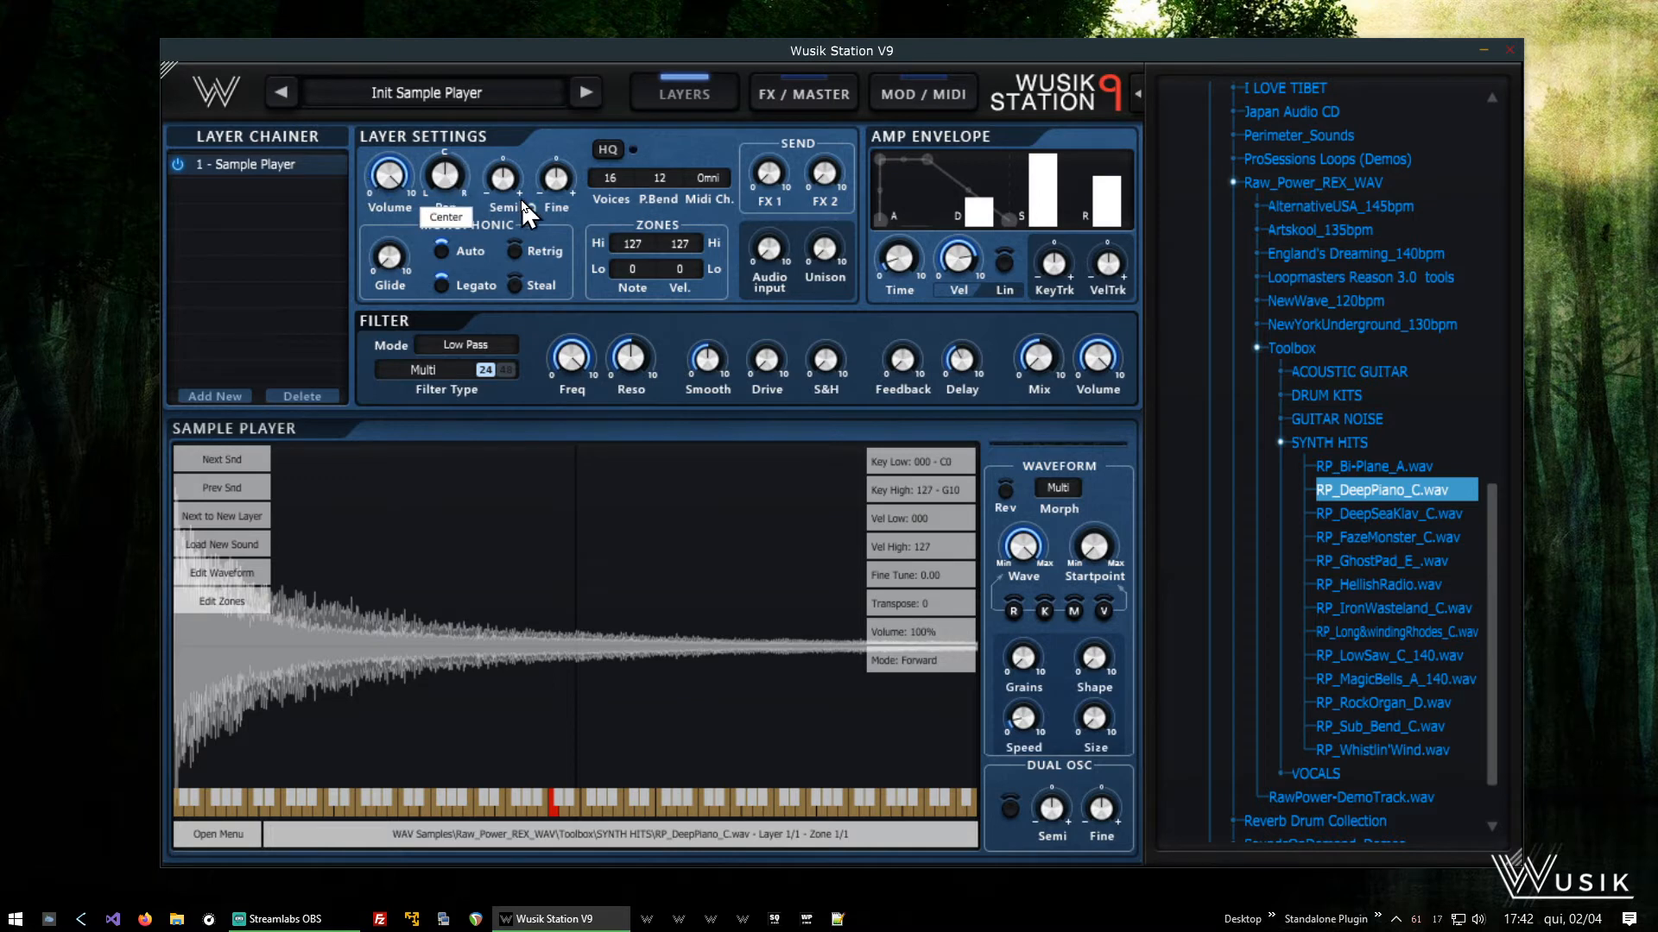
{"action": "mouse_move", "coordinate": [567, 188]}
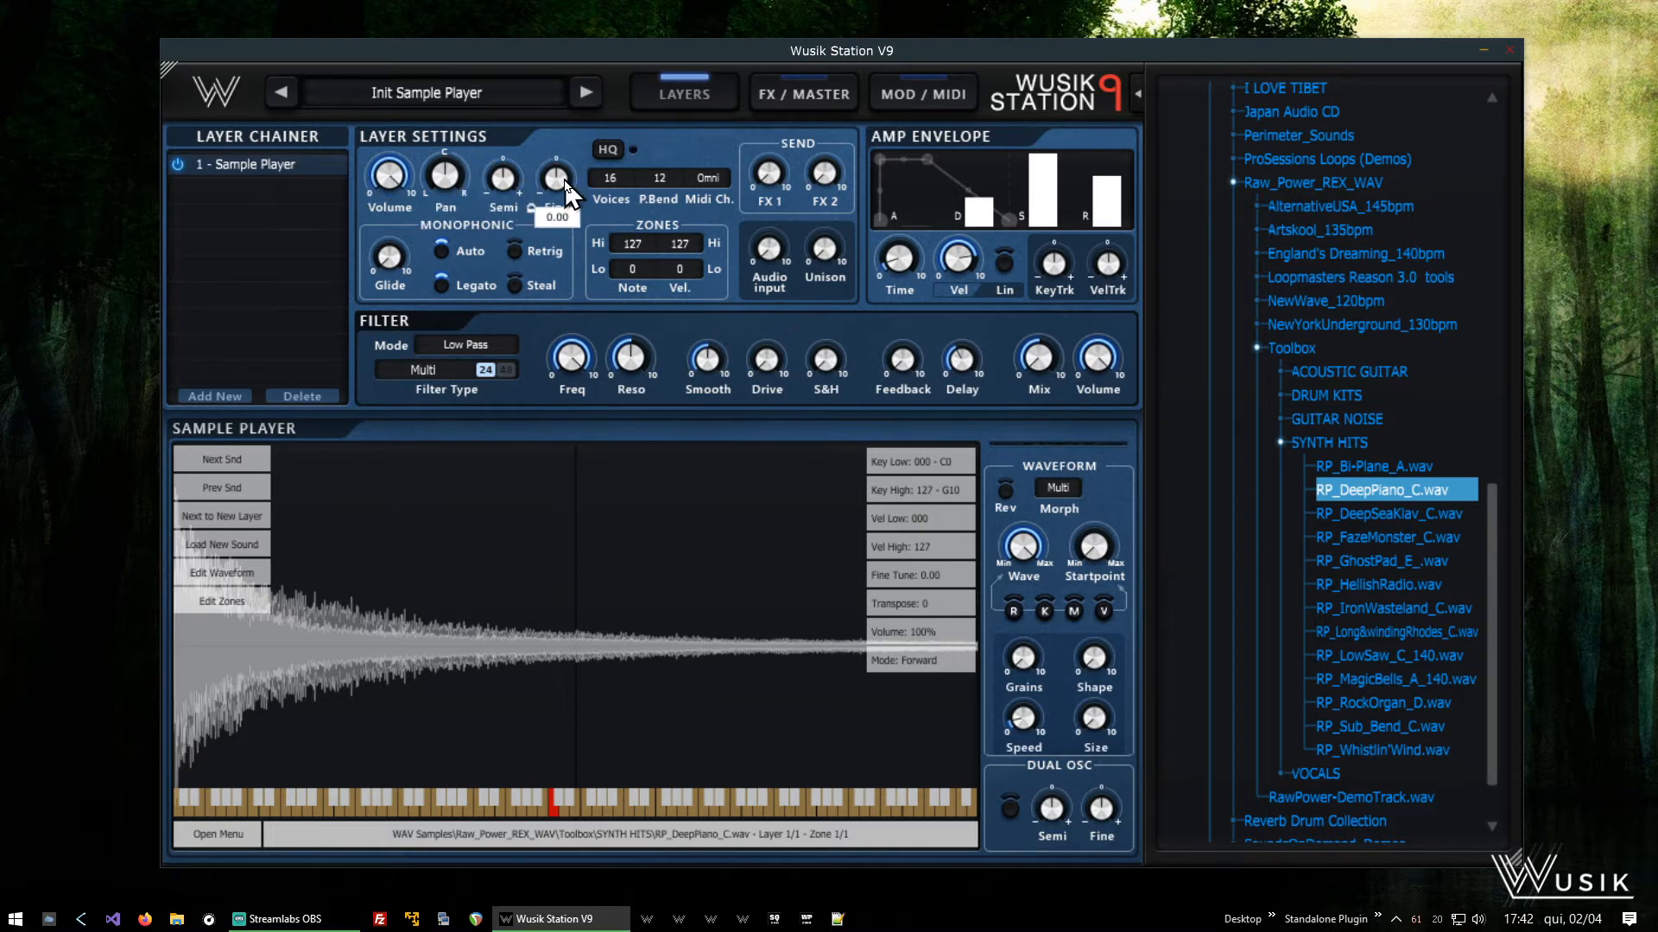
{"action": "mouse_move", "coordinate": [565, 180]}
{"action": "left_mouse_down"}
{"action": "mouse_move", "coordinate": [597, 100]}
{"action": "mouse_move", "coordinate": [572, 177]}
{"action": "left_mouse_up"}
{"action": "double_click", "coordinate": [571, 176]}
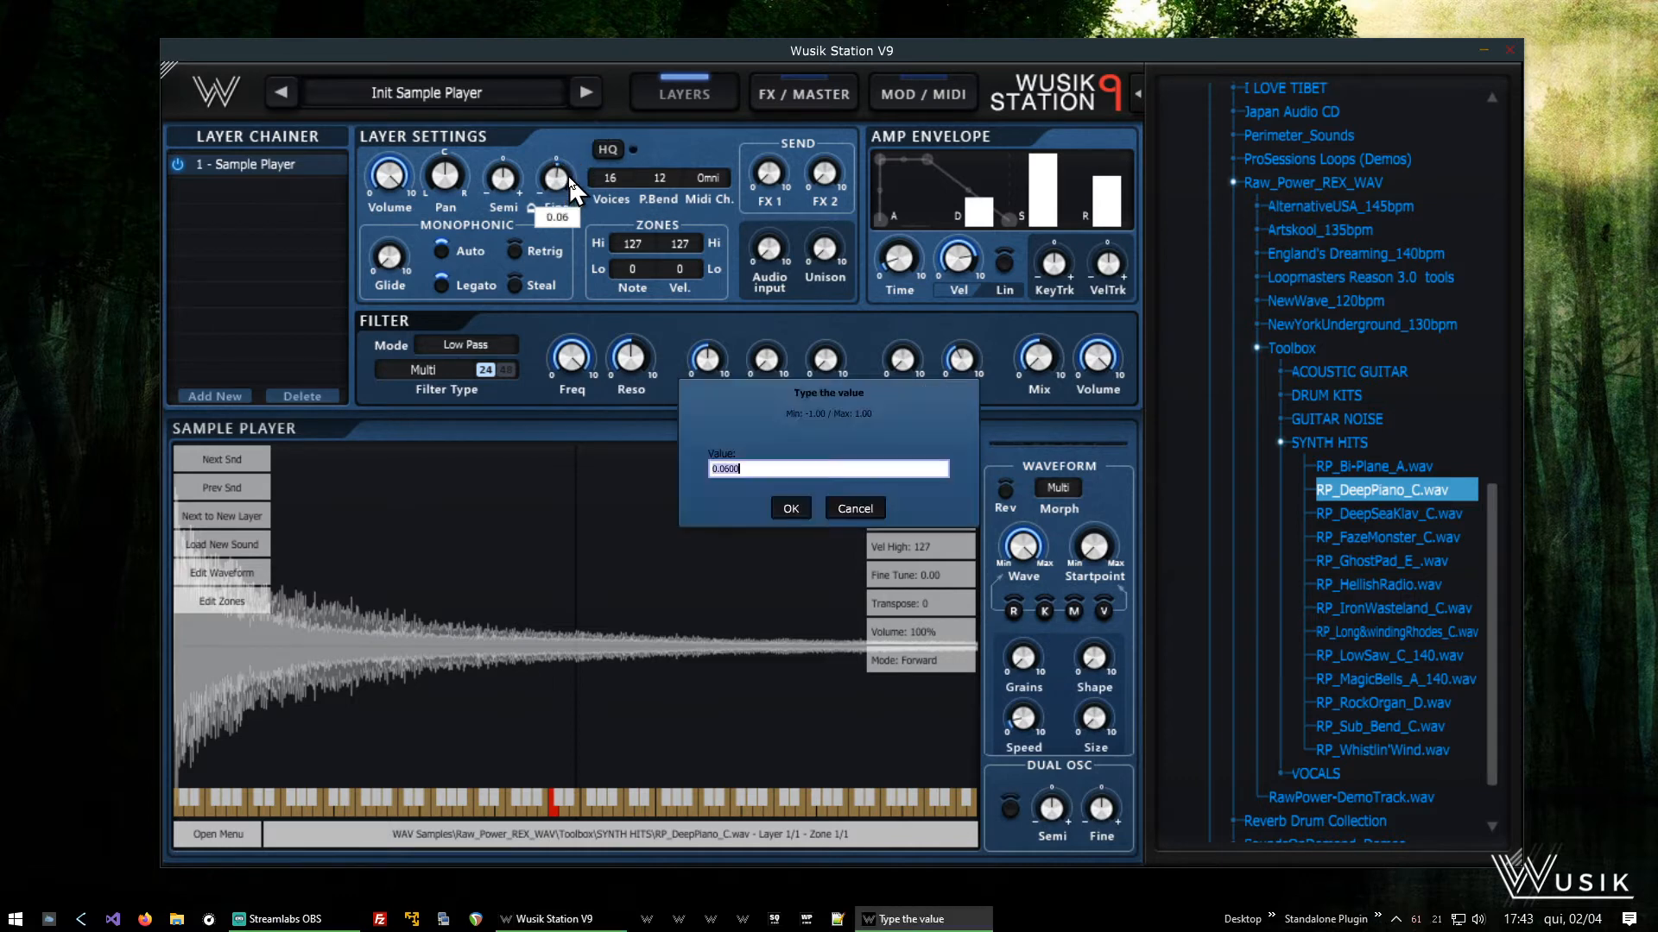
{"action": "type", "text": "0"}
{"action": "left_click", "coordinate": [792, 511]}
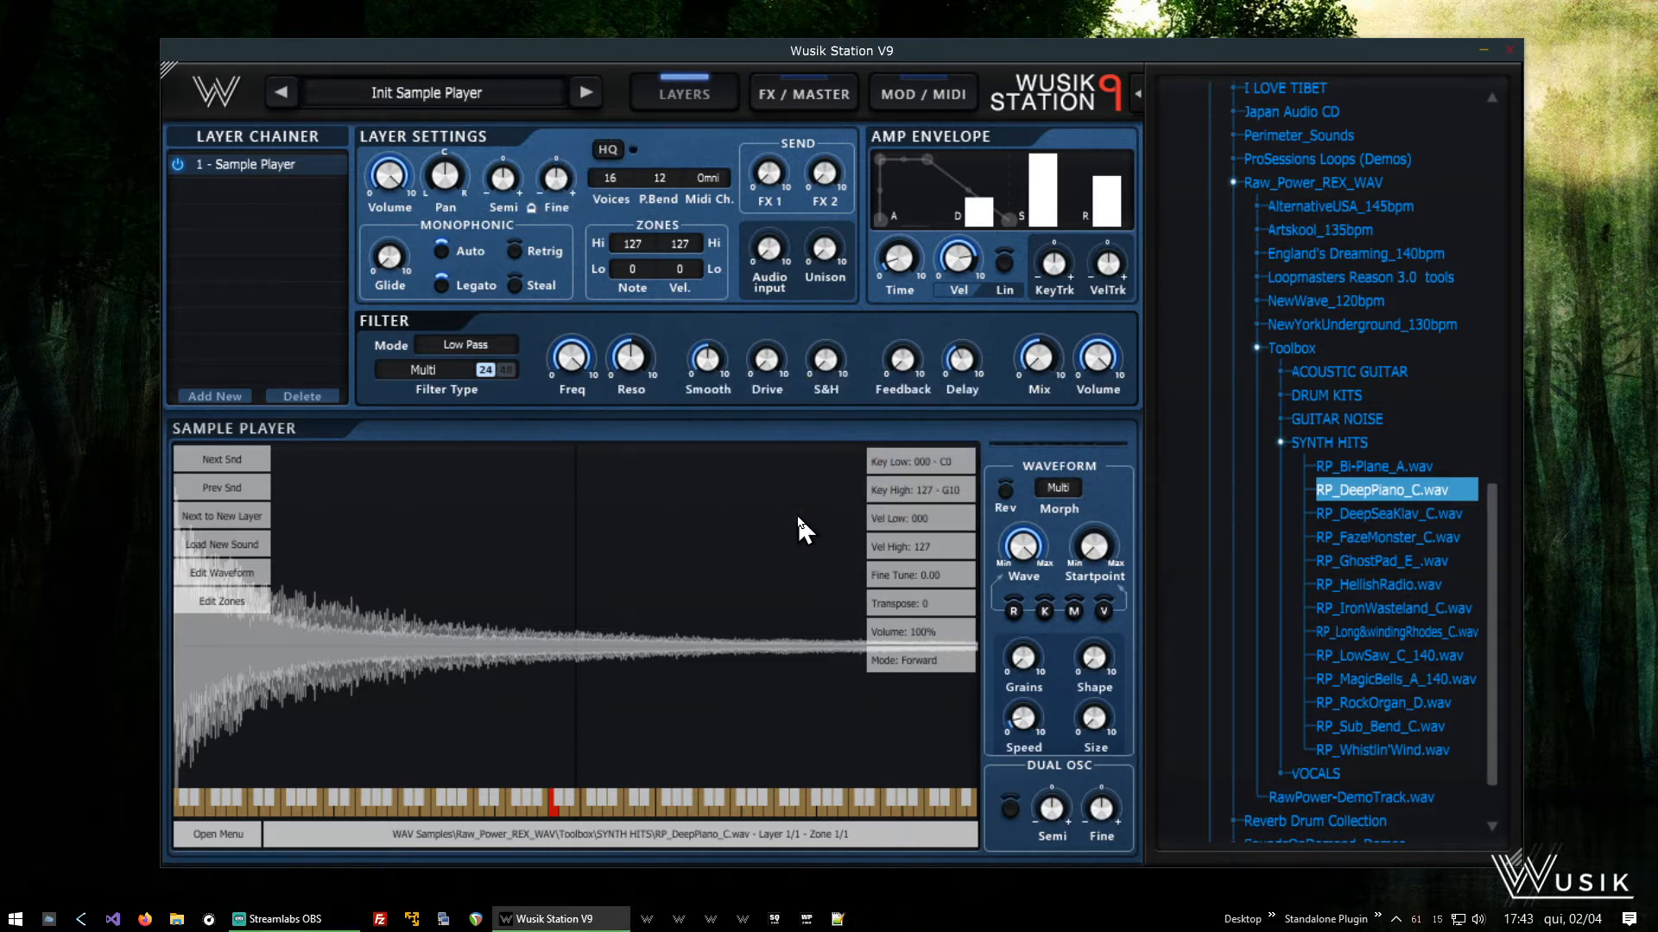
{"action": "double_click", "coordinate": [557, 180]}
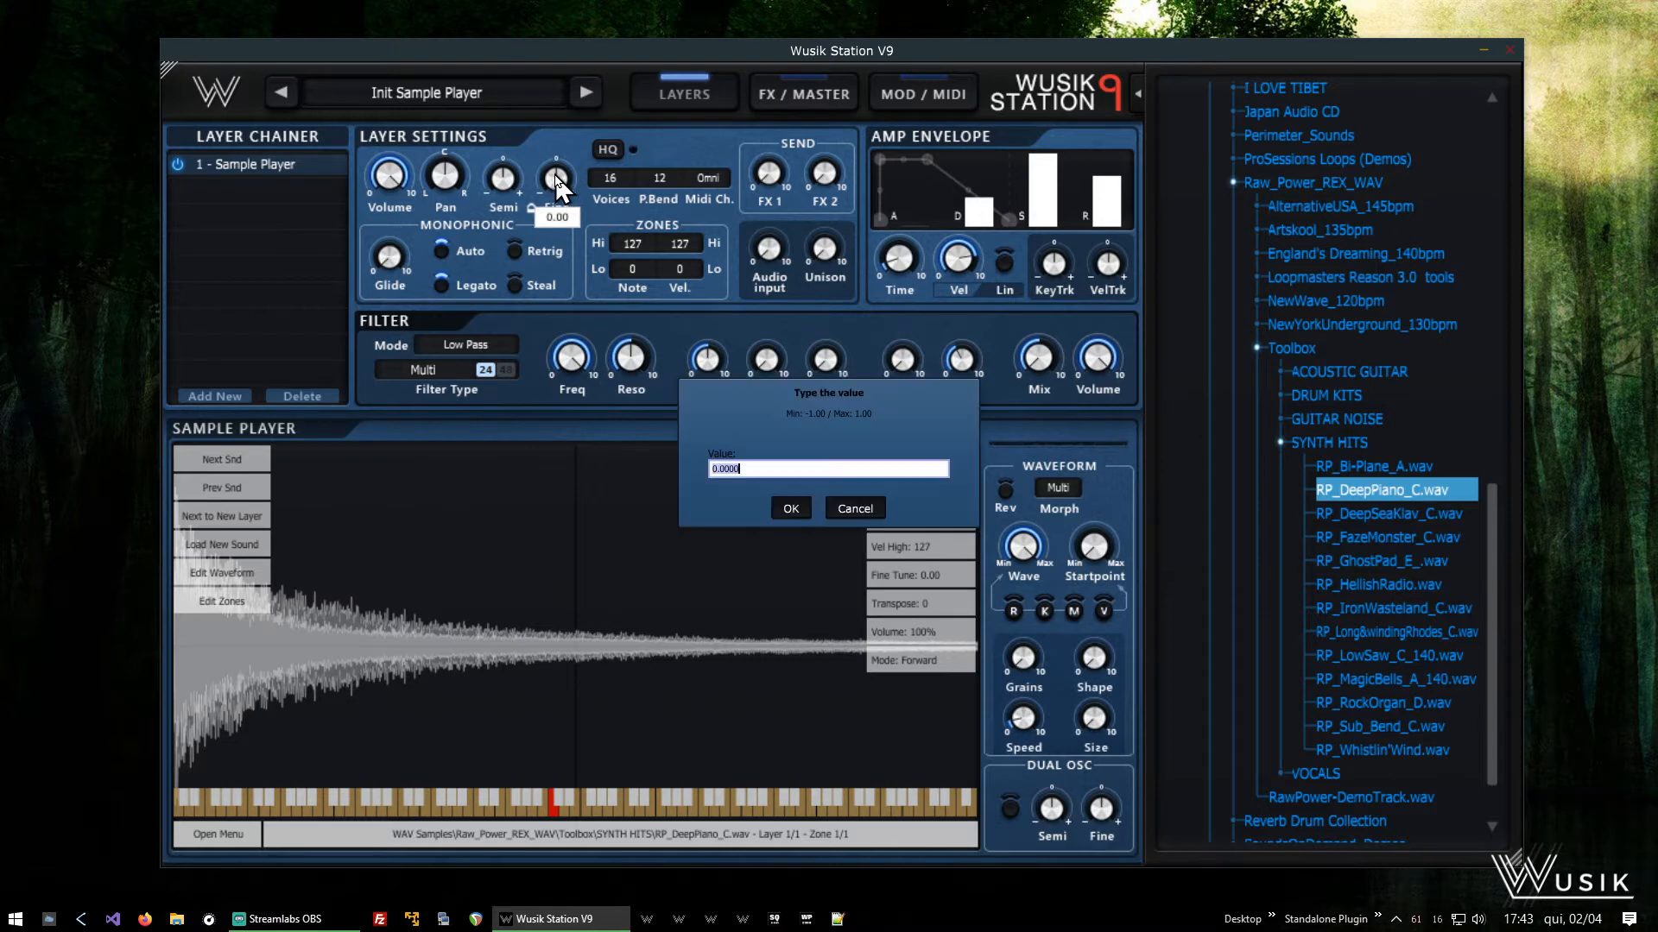
{"action": "left_click", "coordinate": [791, 512]}
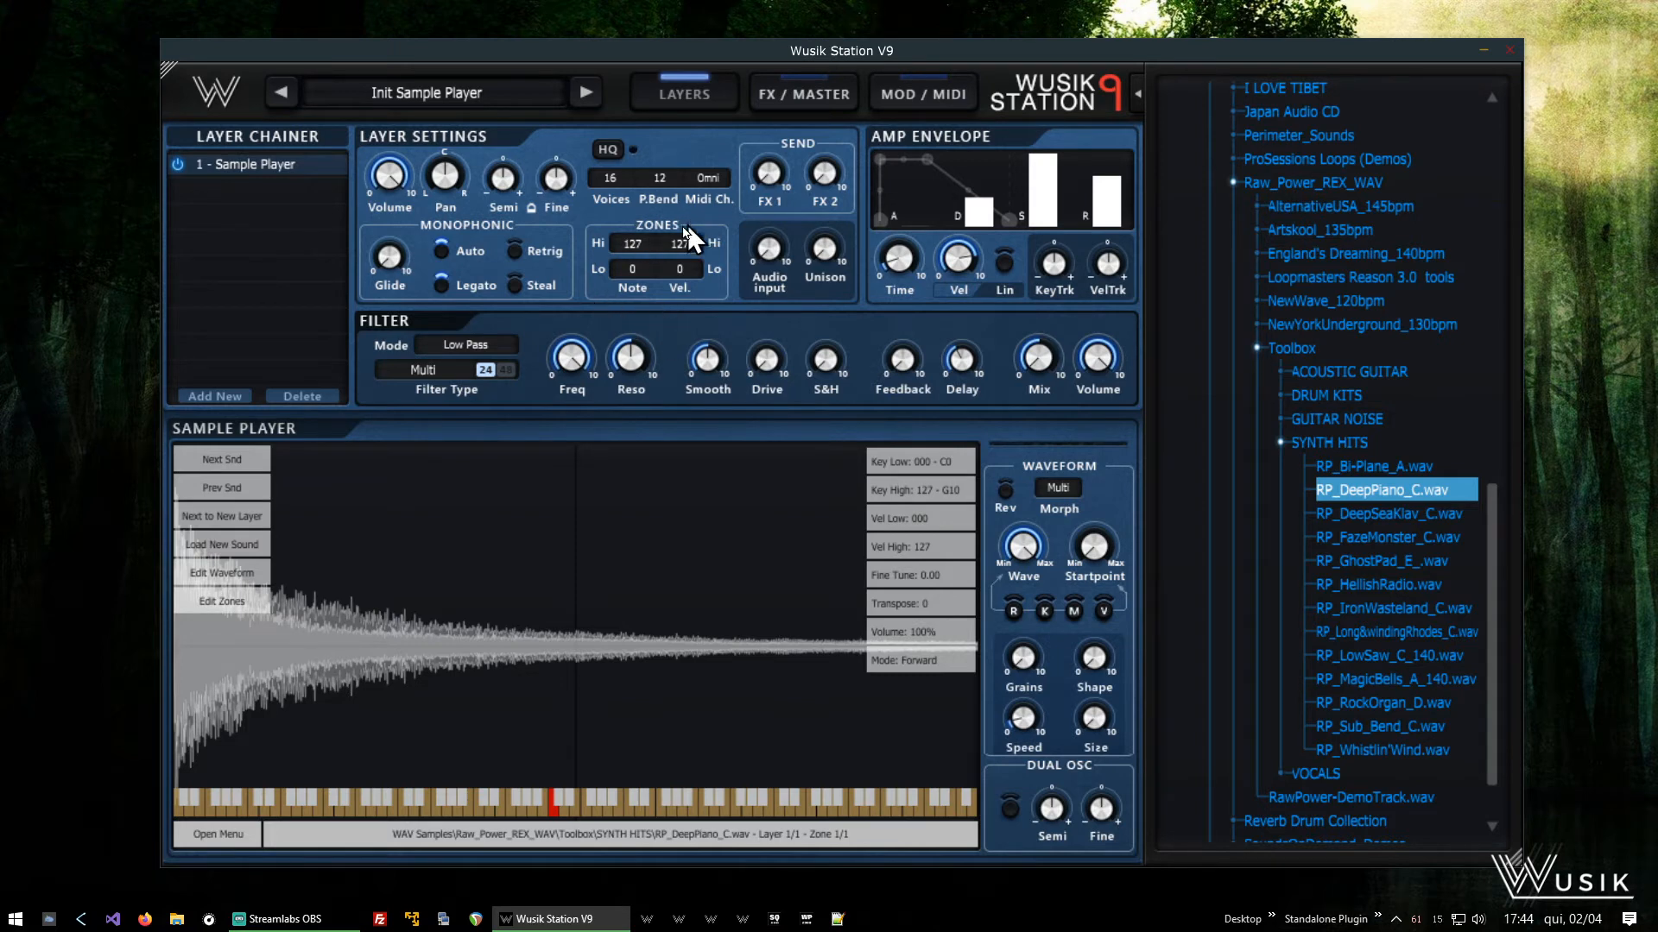
{"action": "right_click", "coordinate": [637, 242]}
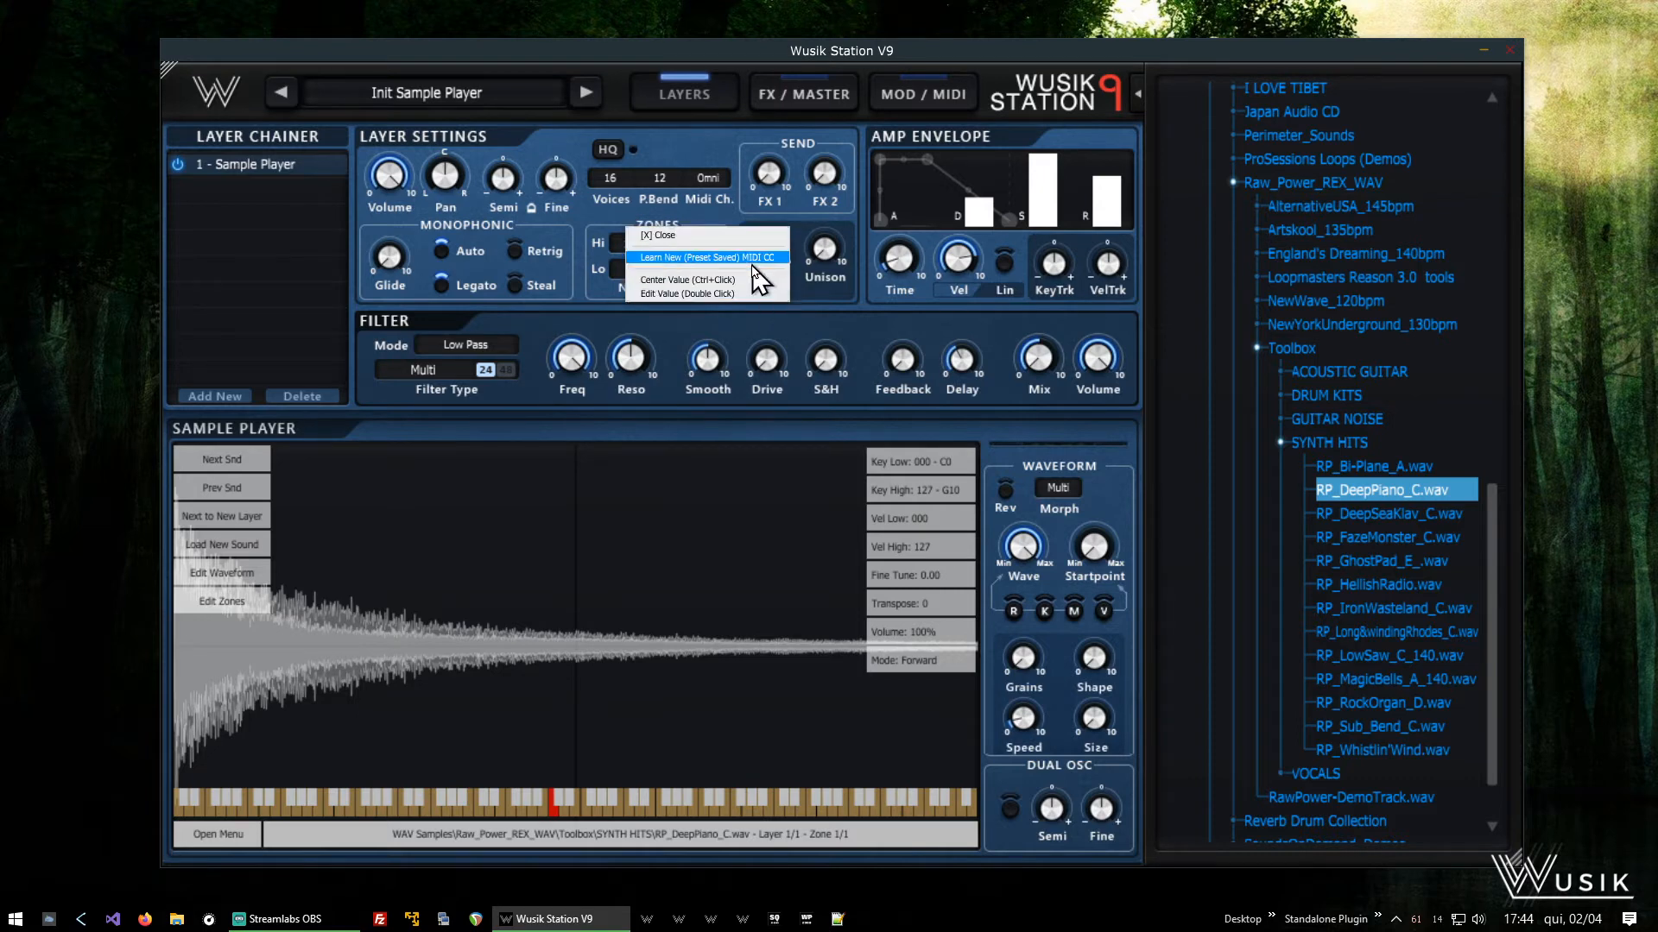
{"action": "left_click", "coordinate": [701, 231]}
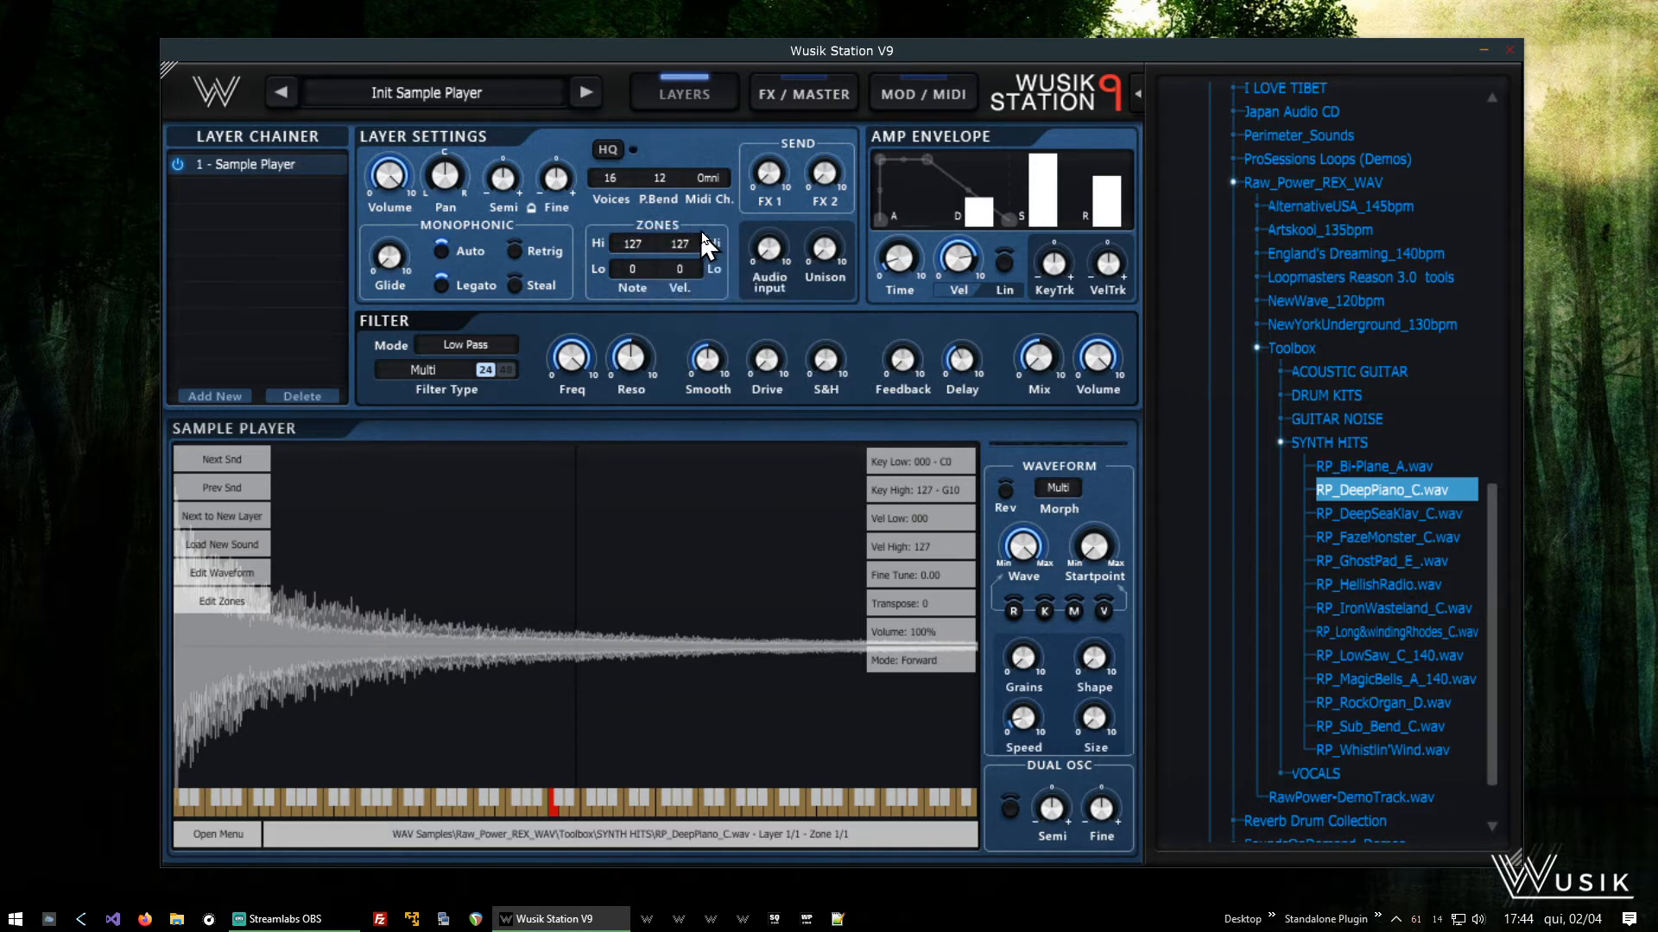
{"action": "right_click", "coordinate": [633, 268]}
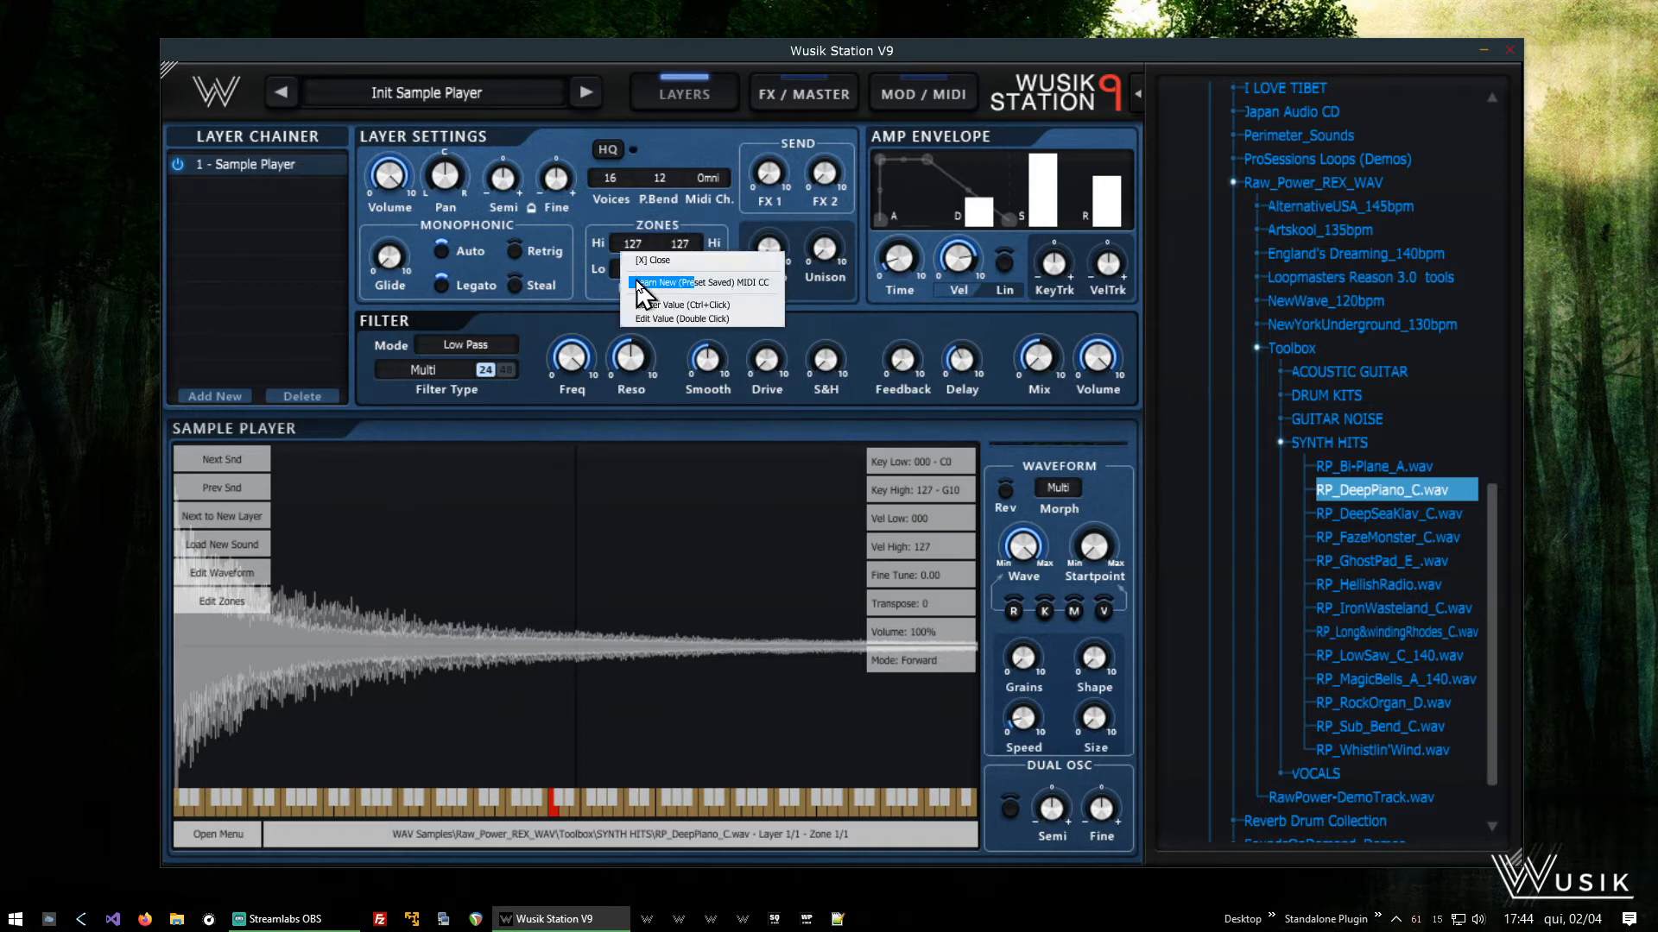
{"action": "left_click", "coordinate": [716, 262]}
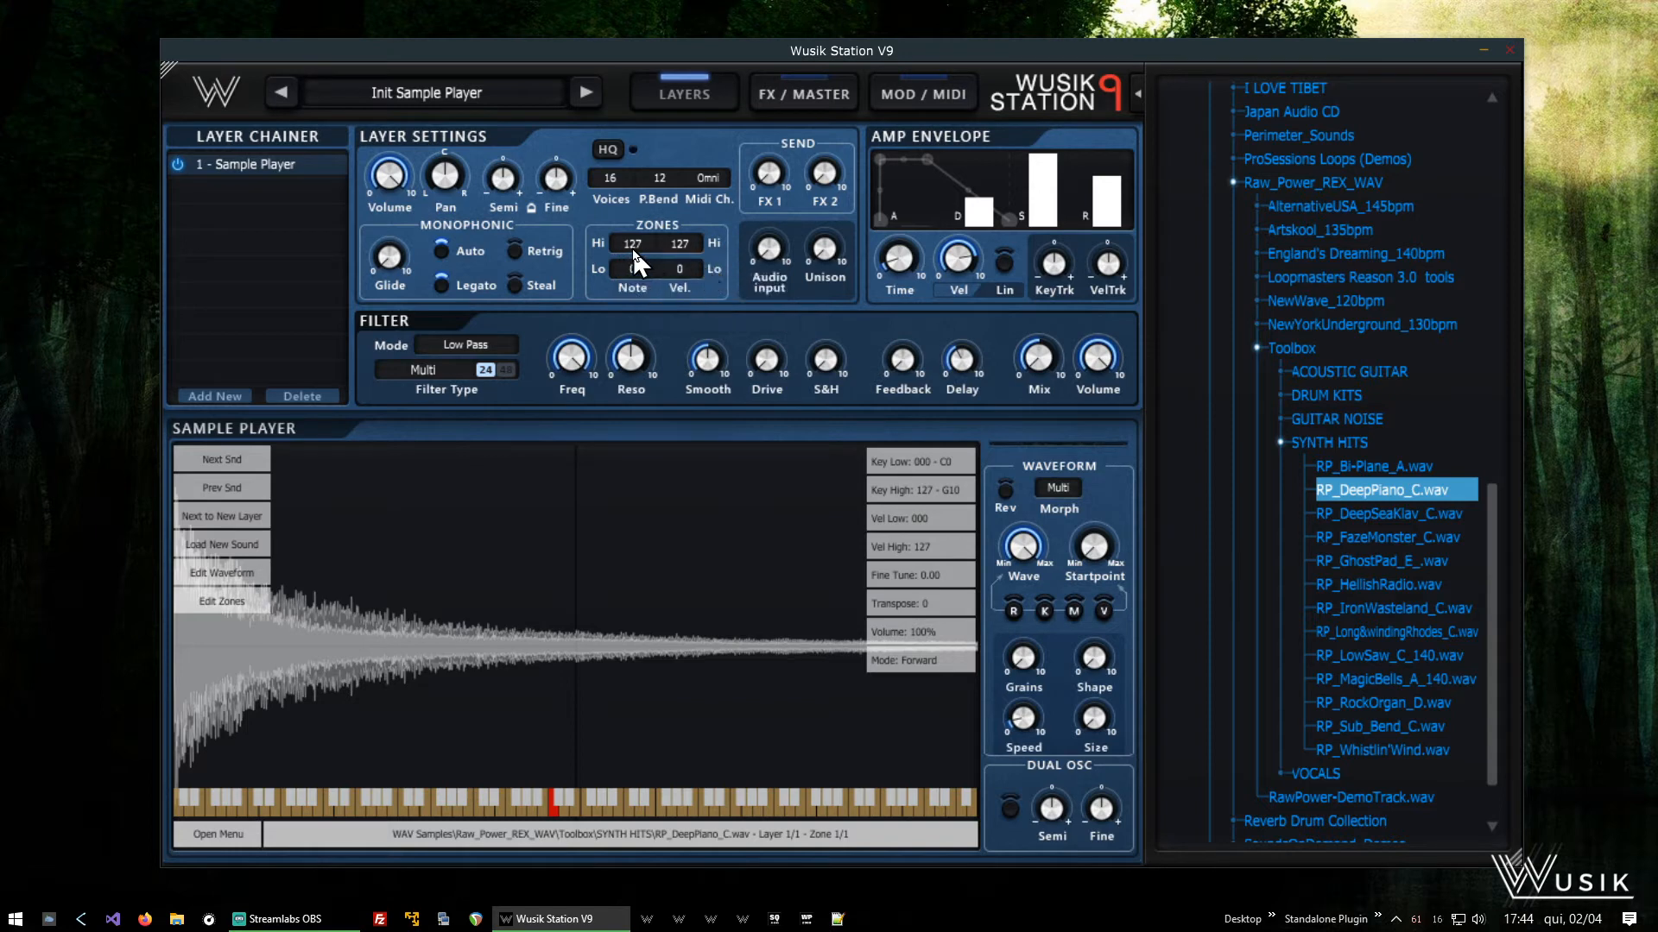
Try 88 as the layer zone's high note and restore it to 127
{"action": "left_click_drag", "start_coordinate": [635, 245], "coordinate": [640, 311]}
{"action": "double_click", "coordinate": [632, 241]}
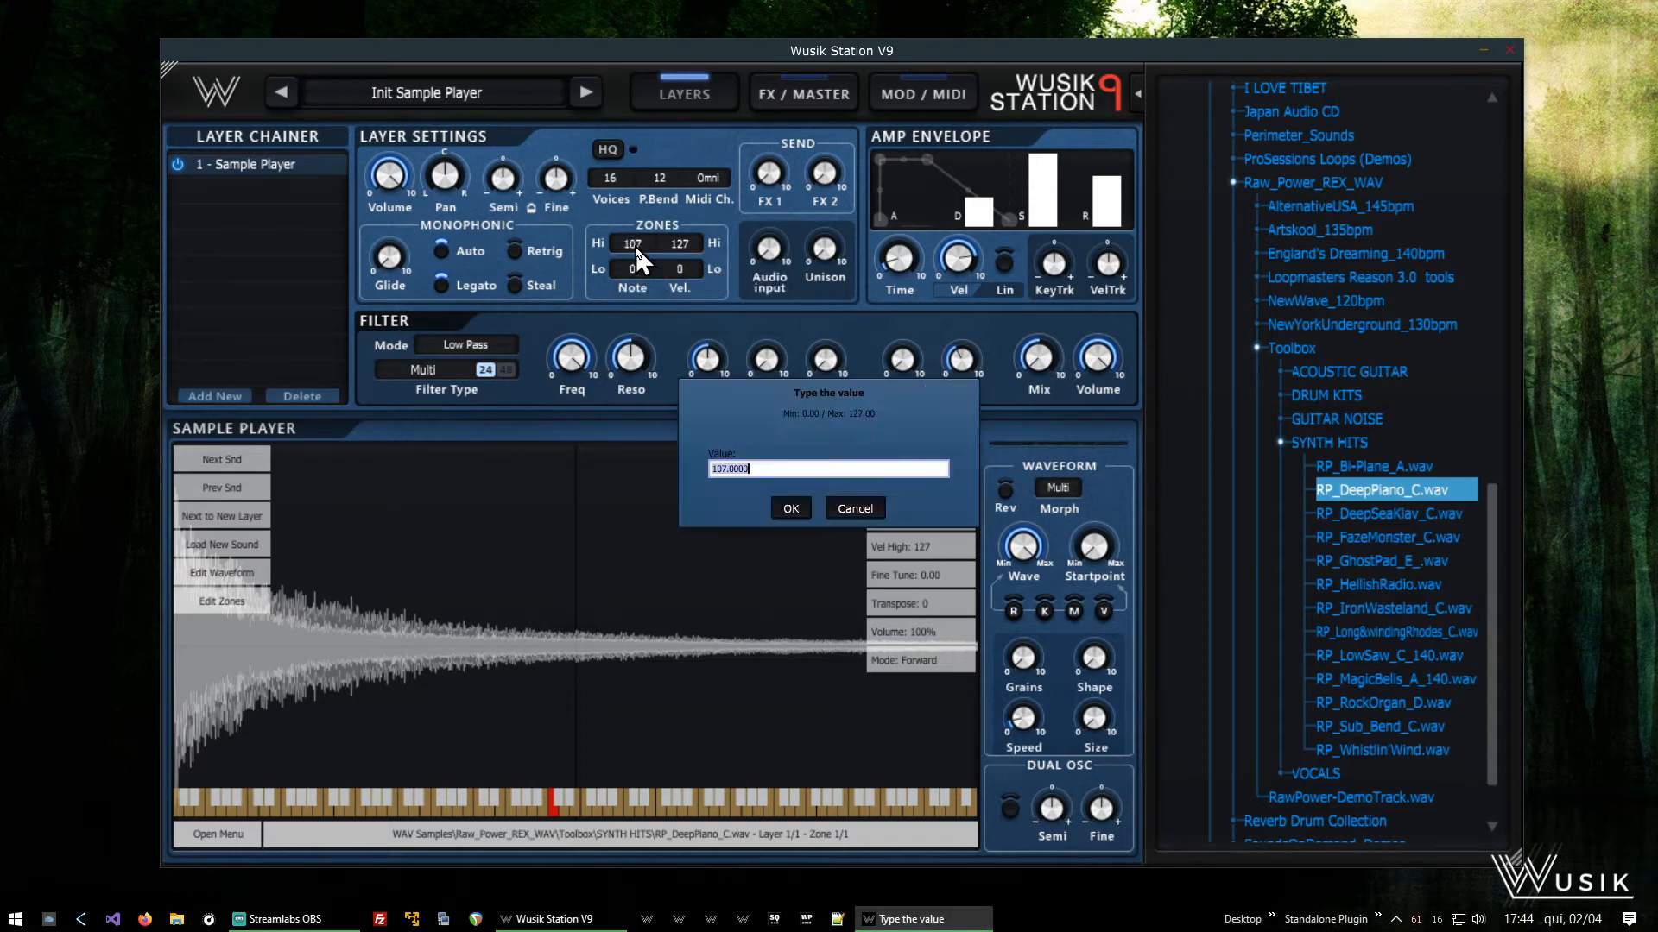
{"action": "type", "text": "88"}
{"action": "key", "text": "Return"}
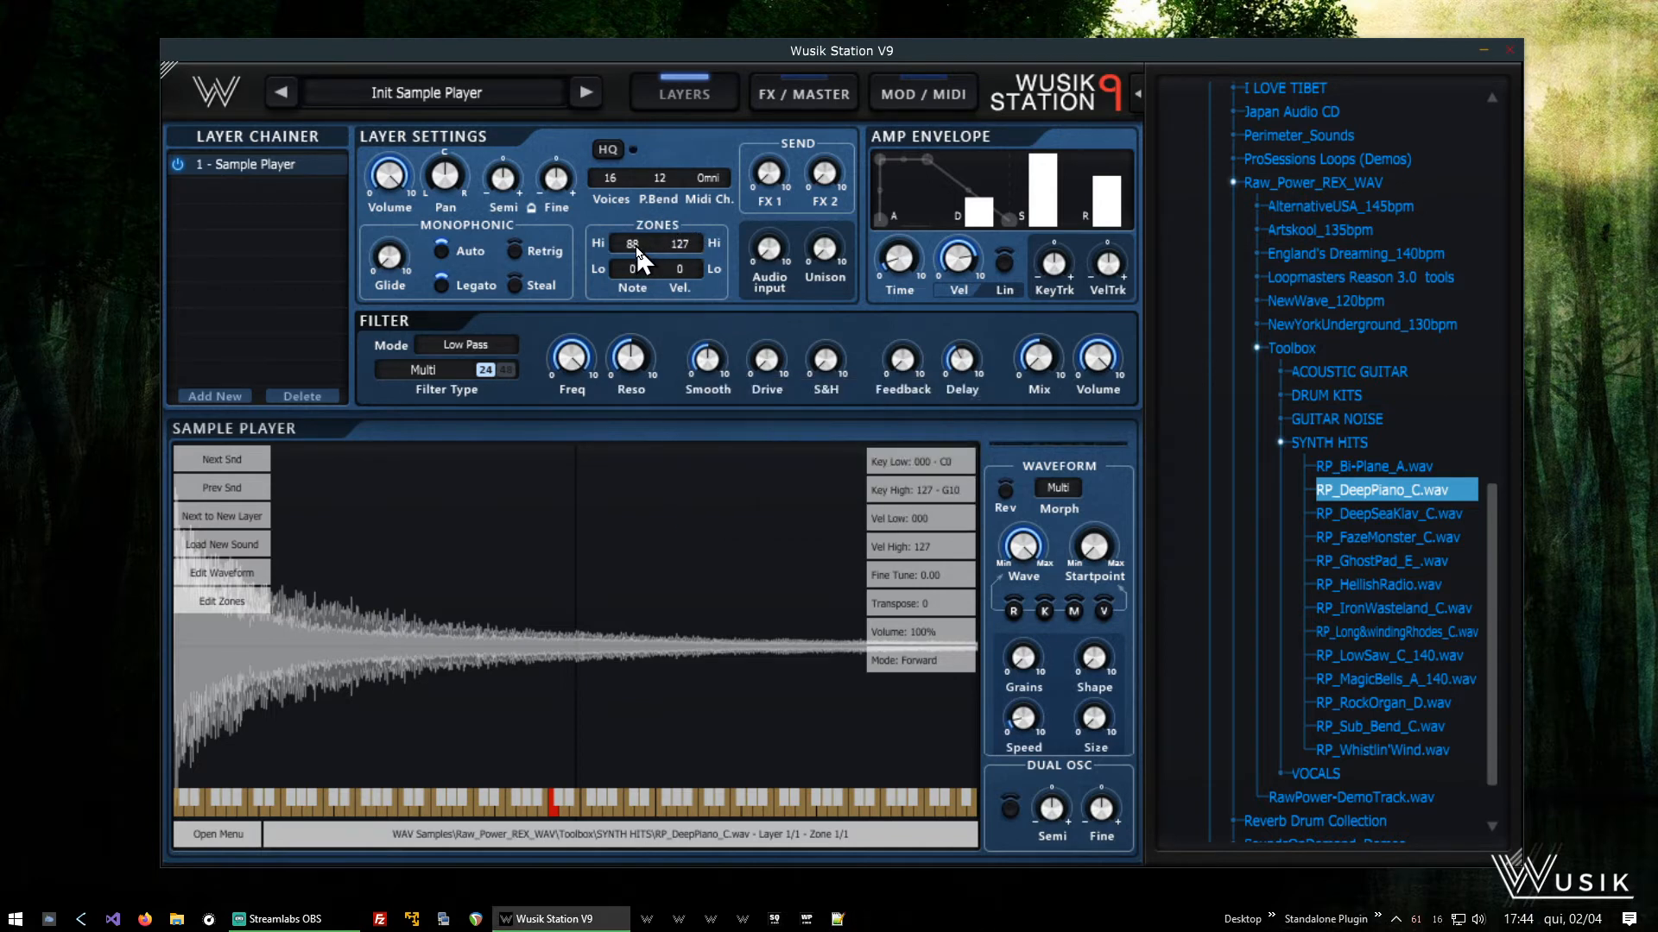
{"action": "double_click", "coordinate": [637, 244]}
{"action": "type", "text": "127"}
{"action": "key", "text": "Return"}
Lower the amp envelope's sustain to zero and raise its decay to the maximum
{"action": "mouse_move", "coordinate": [824, 259]}
{"action": "mouse_move", "coordinate": [974, 283]}
{"action": "mouse_move", "coordinate": [1122, 280]}
{"action": "mouse_move", "coordinate": [1052, 283]}
{"action": "left_click_drag", "start_coordinate": [1042, 149], "coordinate": [1013, 297]}
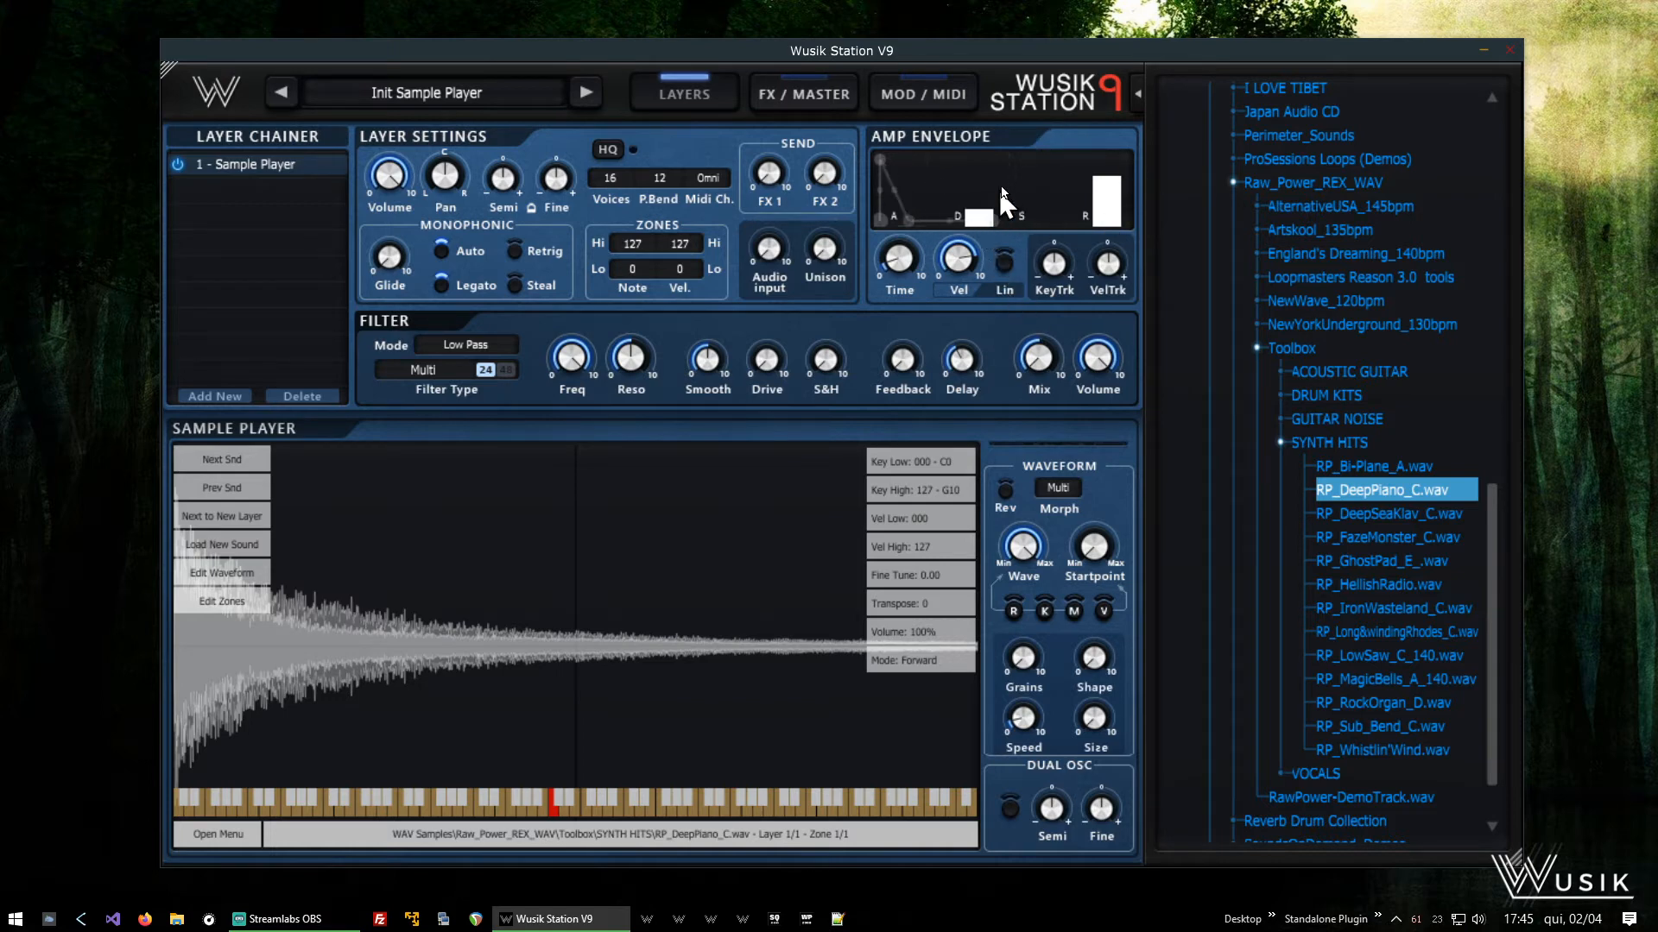
{"action": "left_click_drag", "start_coordinate": [1002, 187], "coordinate": [1005, 125]}
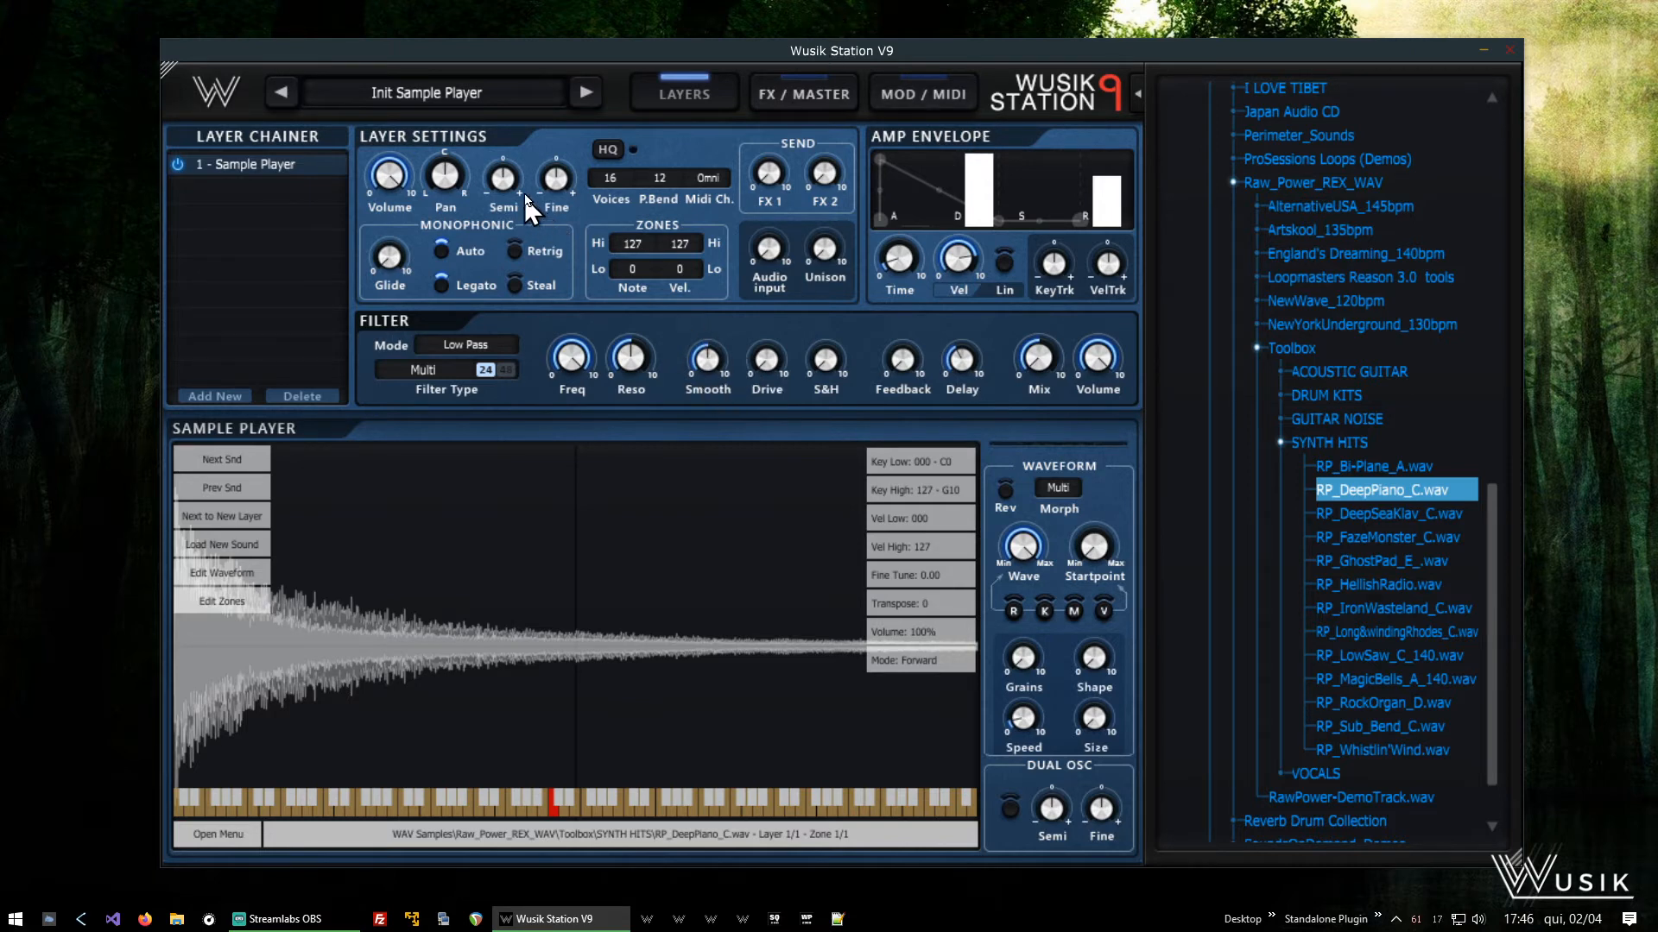
Set the amp envelope's KeyTrk to 1.0
{"action": "left_click_drag", "start_coordinate": [526, 197], "coordinate": [650, 307]}
{"action": "mouse_move", "coordinate": [1062, 260]}
{"action": "mouse_move", "coordinate": [1027, 362]}
{"action": "double_click", "coordinate": [1051, 269]}
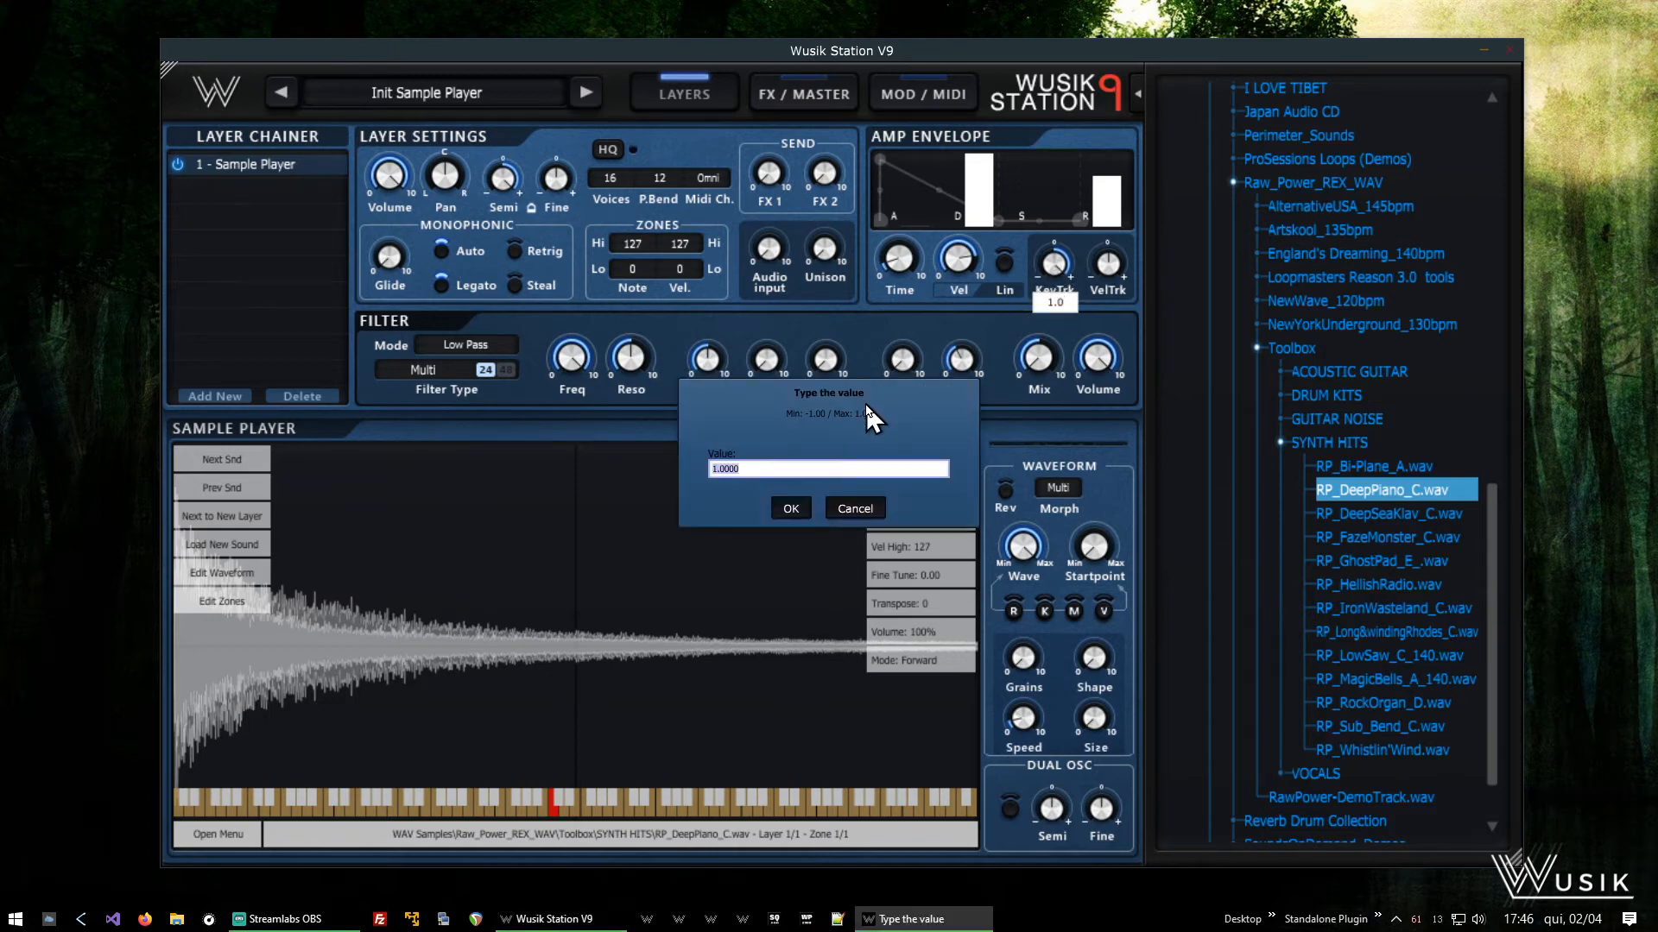
{"action": "key", "text": "Return"}
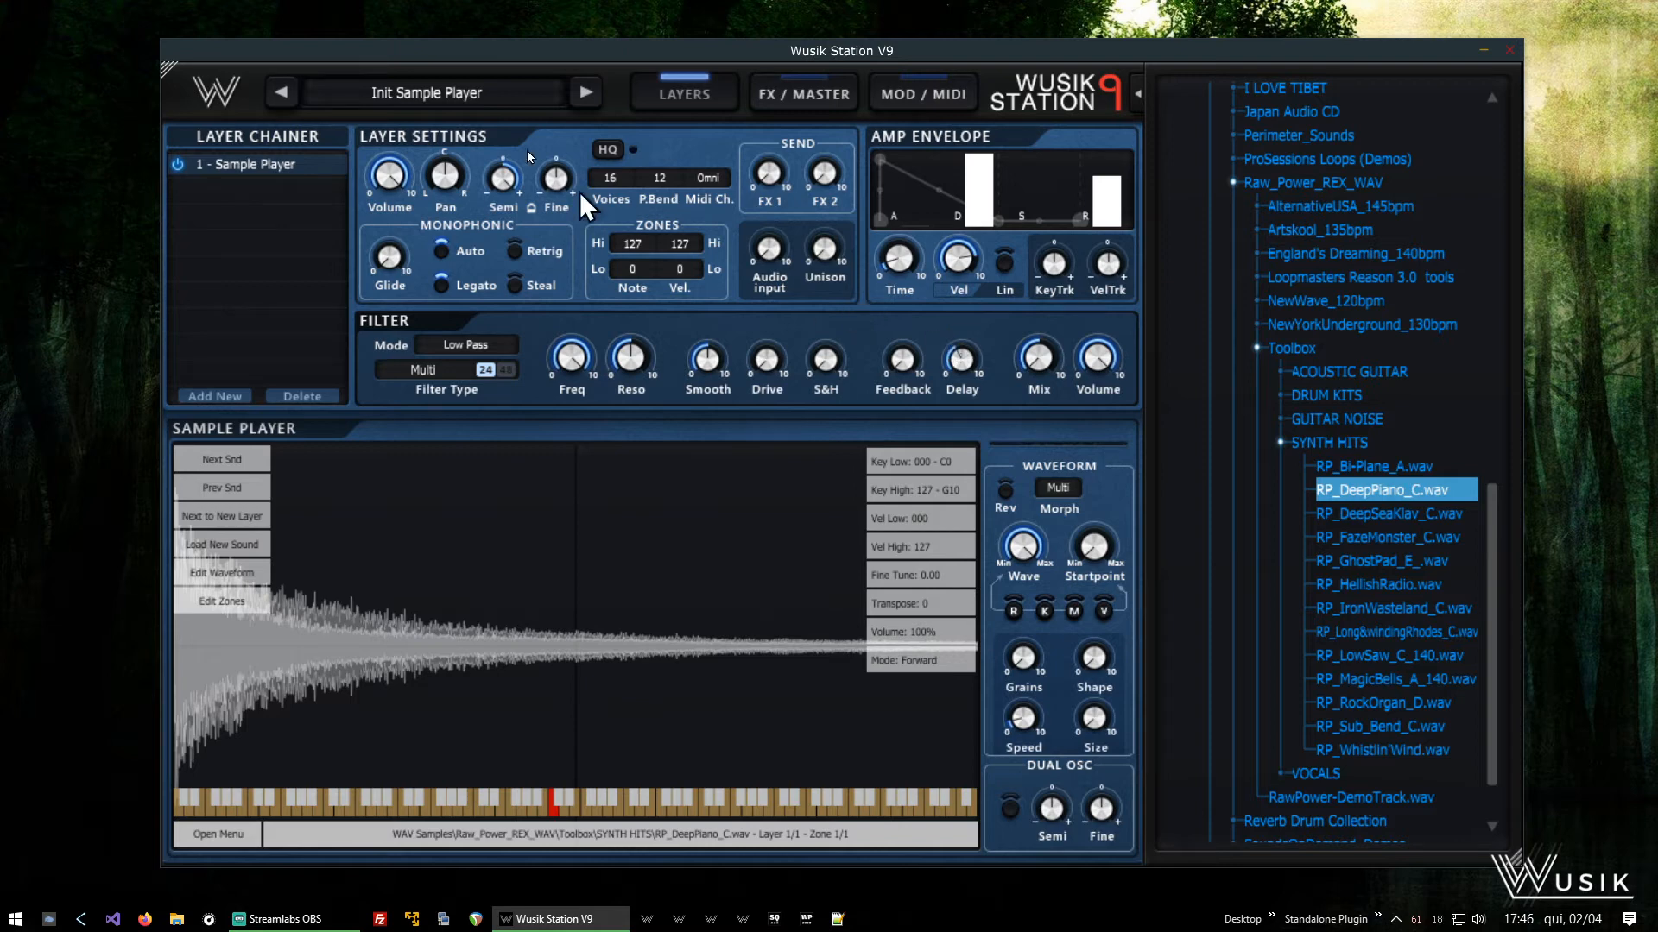
Sweep the filter's Freq down and bring it back up to try out the cutoff
{"action": "mouse_move", "coordinate": [508, 181]}
{"action": "left_click_drag", "start_coordinate": [571, 356], "coordinate": [624, 220]}
{"action": "left_click_drag", "start_coordinate": [571, 357], "coordinate": [592, 480]}
{"action": "left_click_drag", "start_coordinate": [573, 353], "coordinate": [571, 361]}
{"action": "left_click_drag", "start_coordinate": [572, 358], "coordinate": [572, 359]}
Check the filter type's options, and look over the FX / Master and Mod / MIDI pages
{"action": "left_click", "coordinate": [421, 362]}
{"action": "mouse_move", "coordinate": [471, 443]}
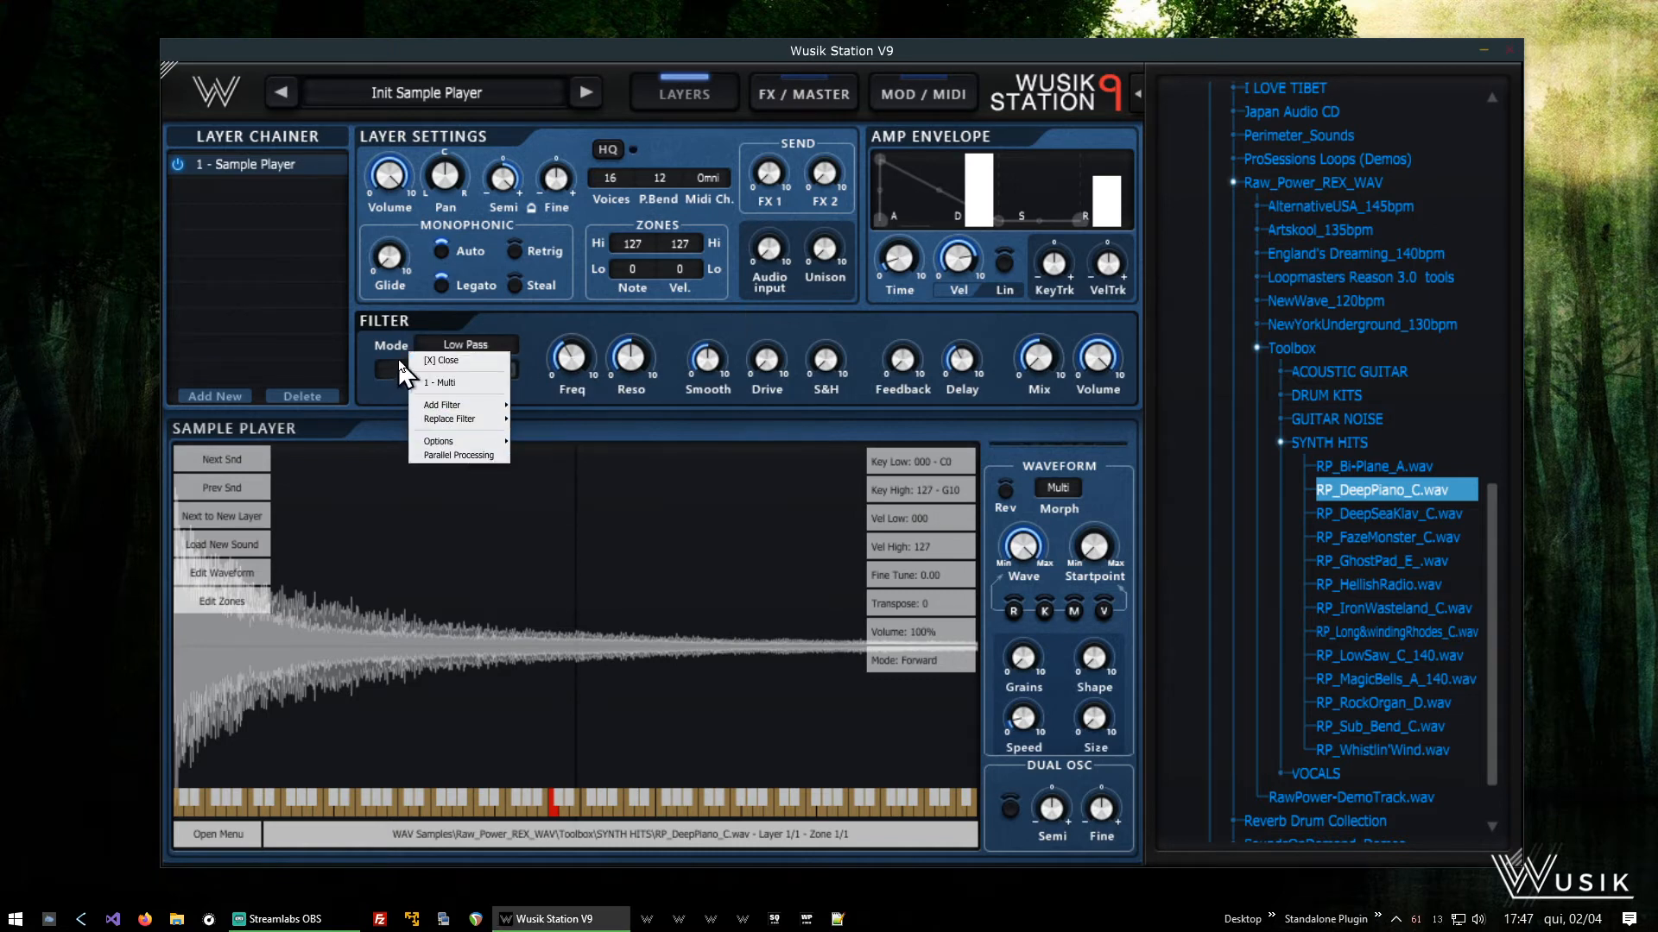
{"action": "left_click", "coordinate": [437, 361]}
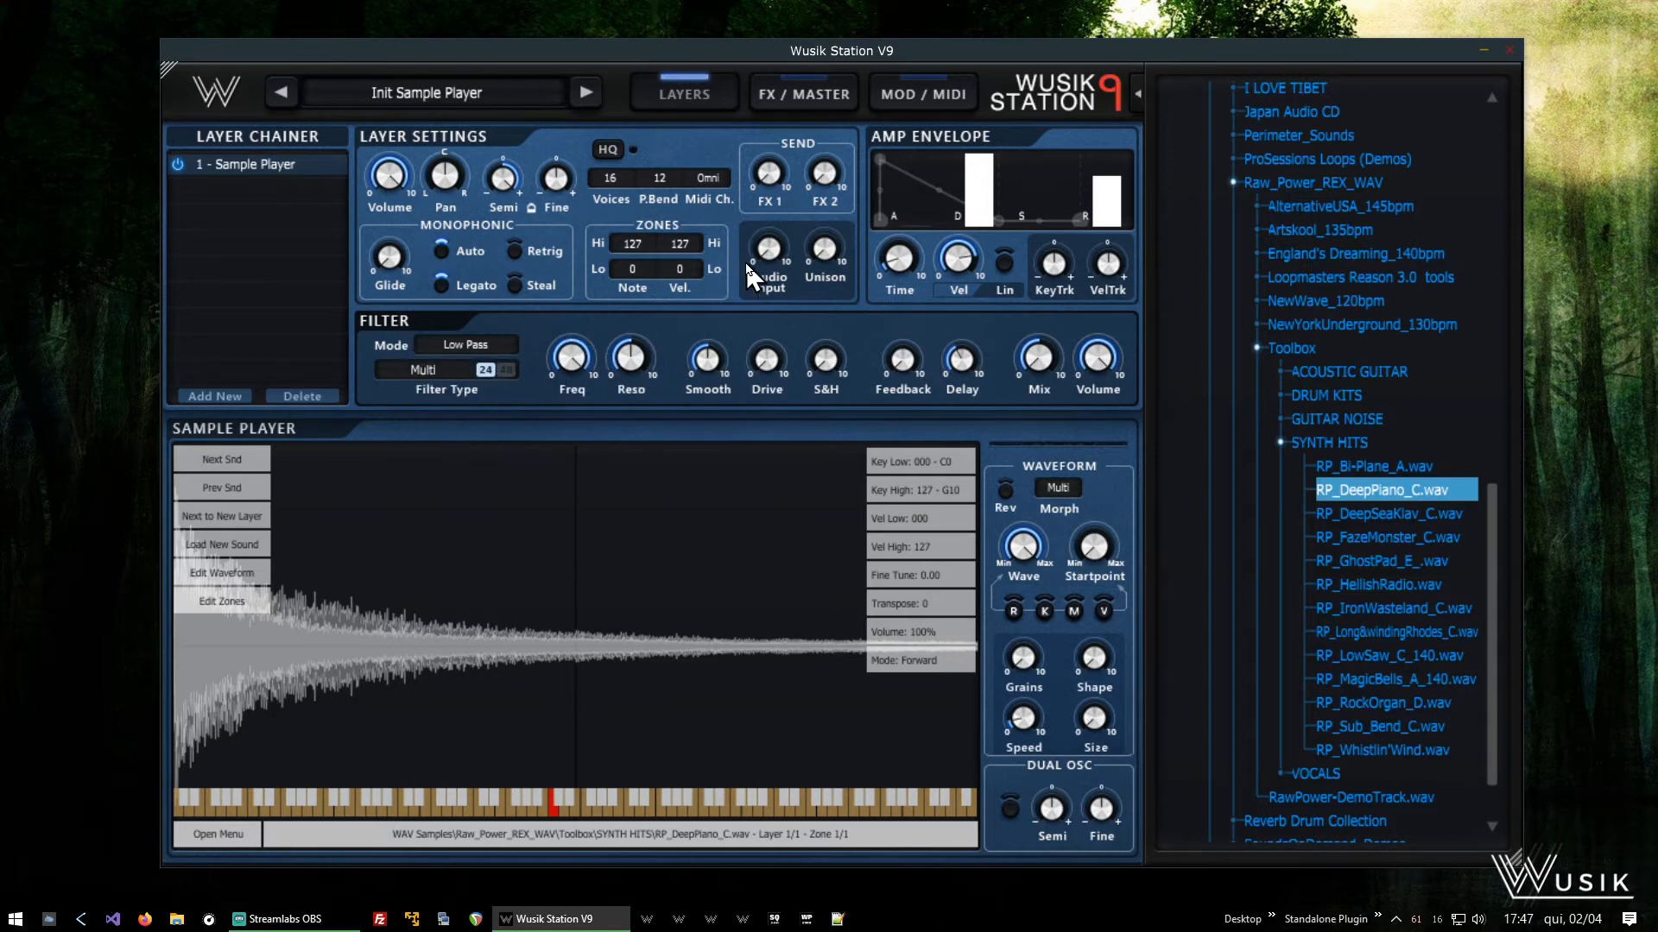
{"action": "left_click", "coordinate": [806, 109]}
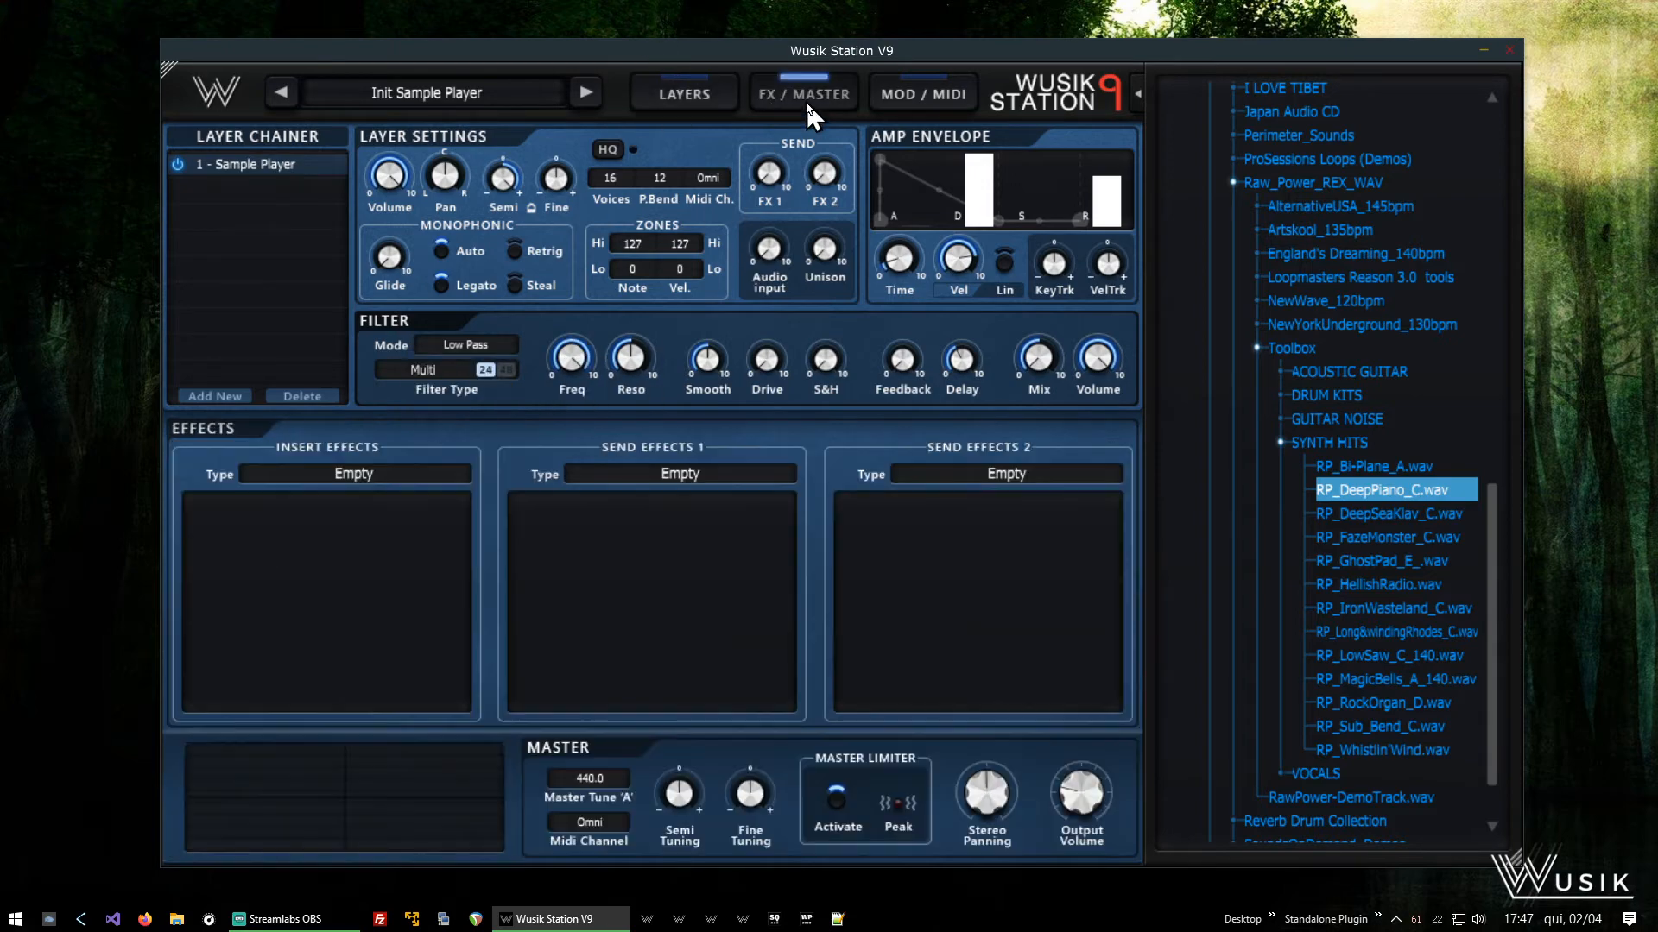
{"action": "left_click", "coordinate": [952, 86]}
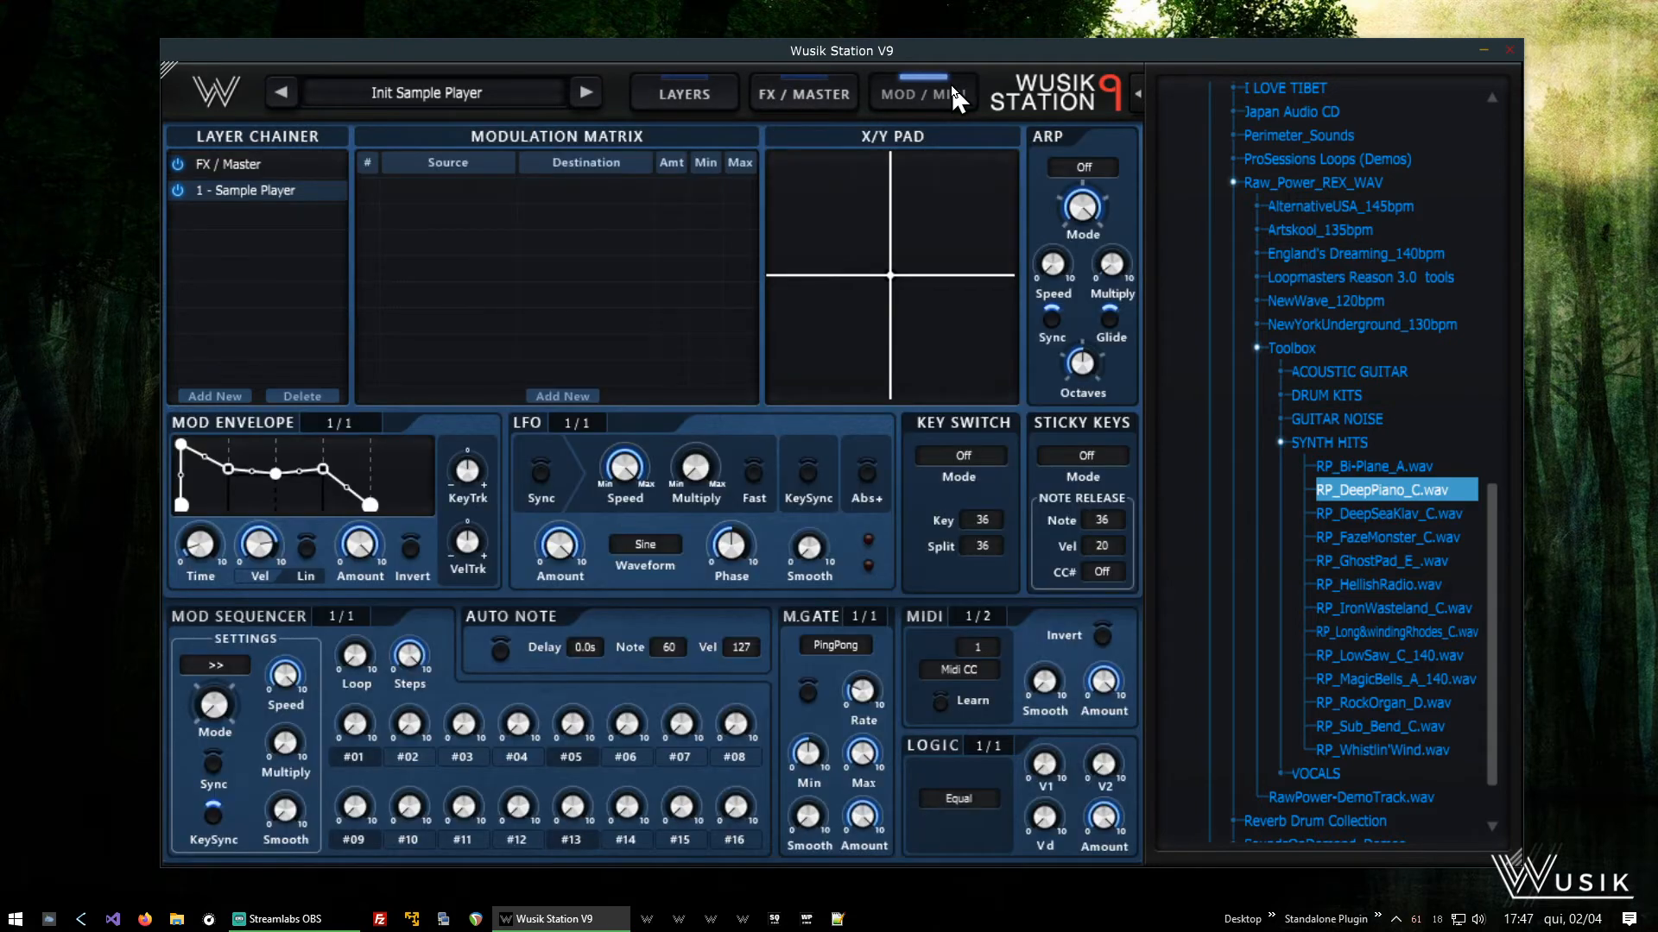
Return to the Layers page, activate the sample player's Dual Osc and adjust its Fine tuning
{"action": "left_click", "coordinate": [670, 81]}
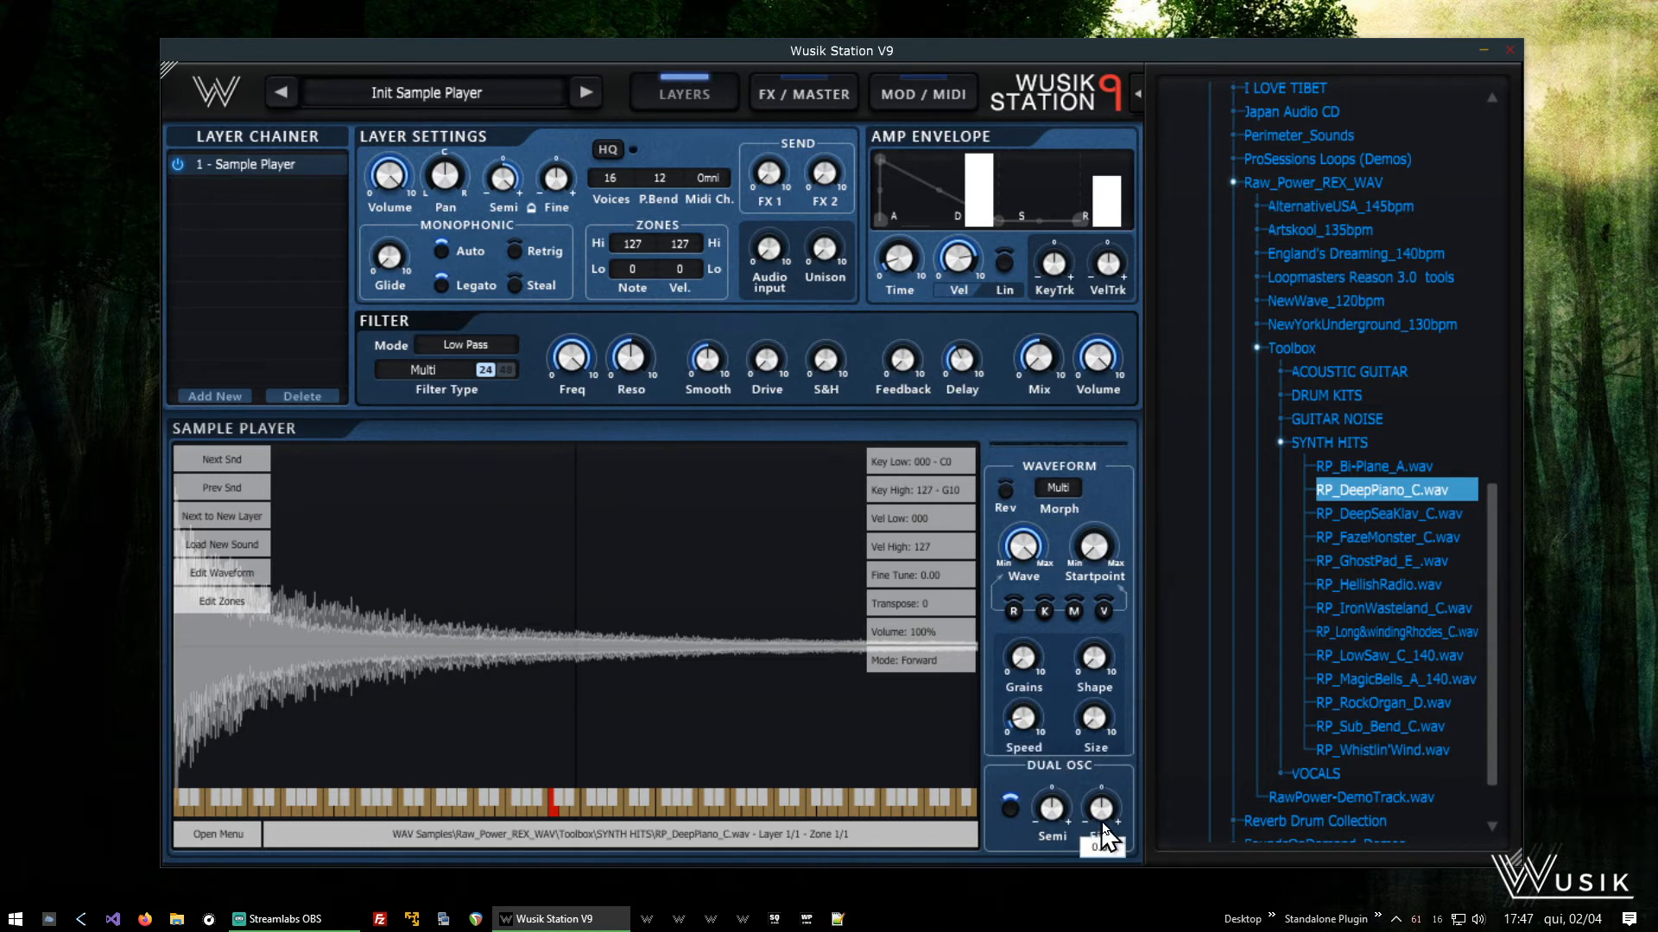
{"action": "left_click_drag", "start_coordinate": [1097, 812], "coordinate": [1110, 816]}
{"action": "left_click_drag", "start_coordinate": [1052, 553], "coordinate": [1041, 552]}
Add a Stereo Delay as the insert effect, and adjust the master output volume
{"action": "left_click", "coordinate": [907, 91]}
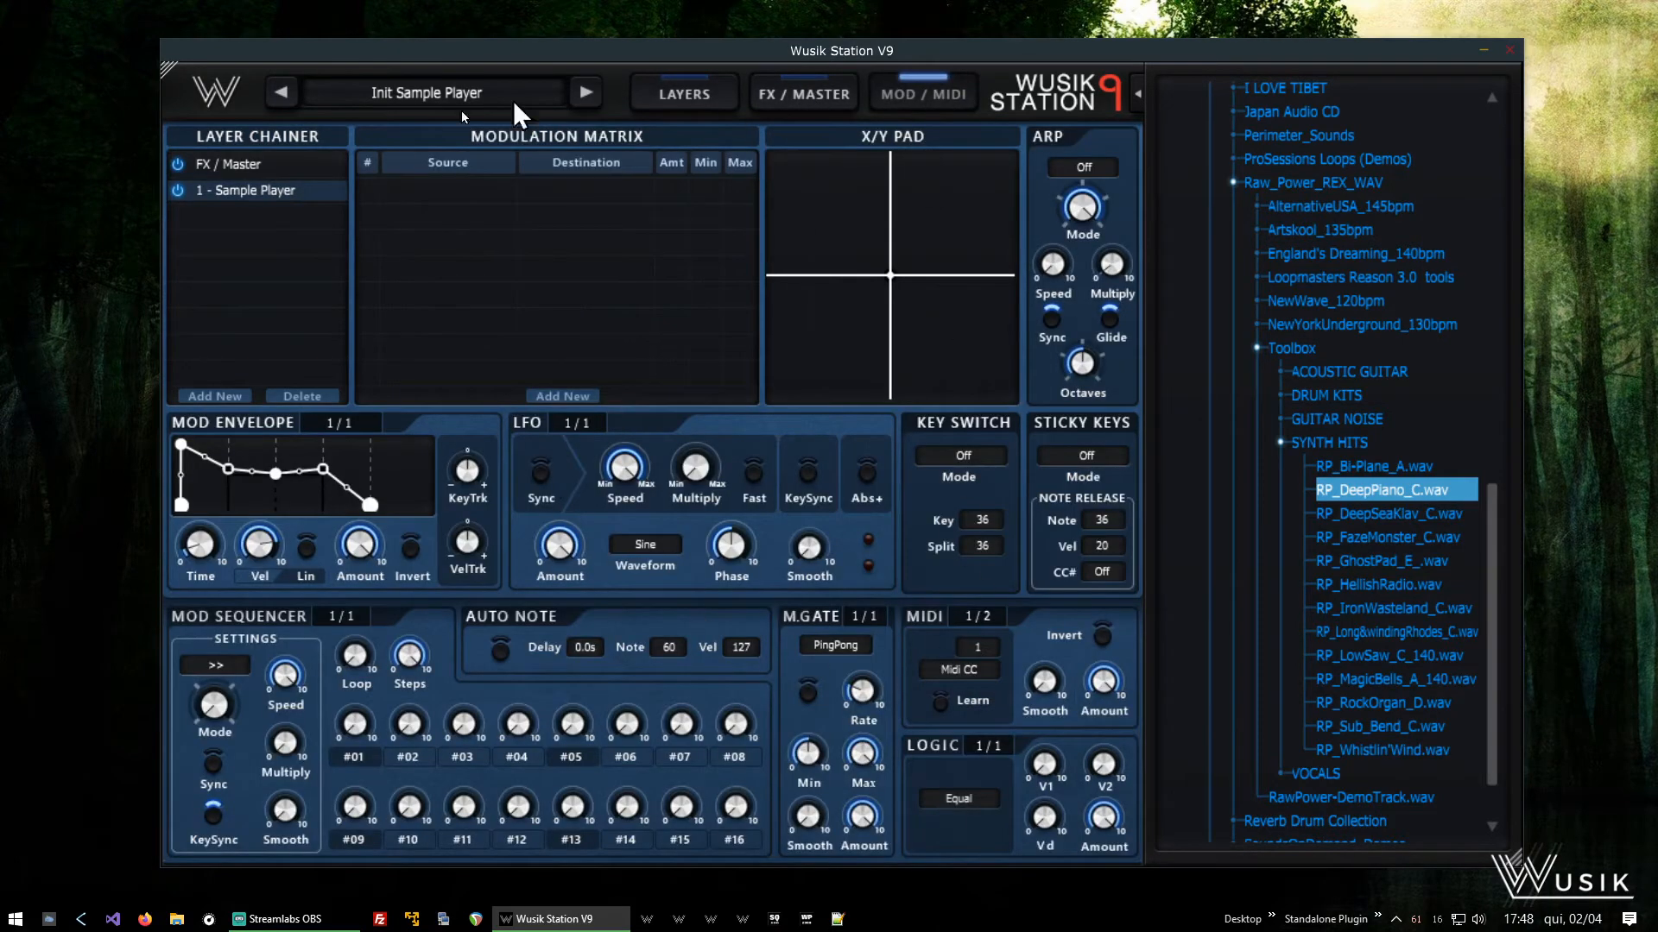
{"action": "left_click", "coordinate": [796, 101]}
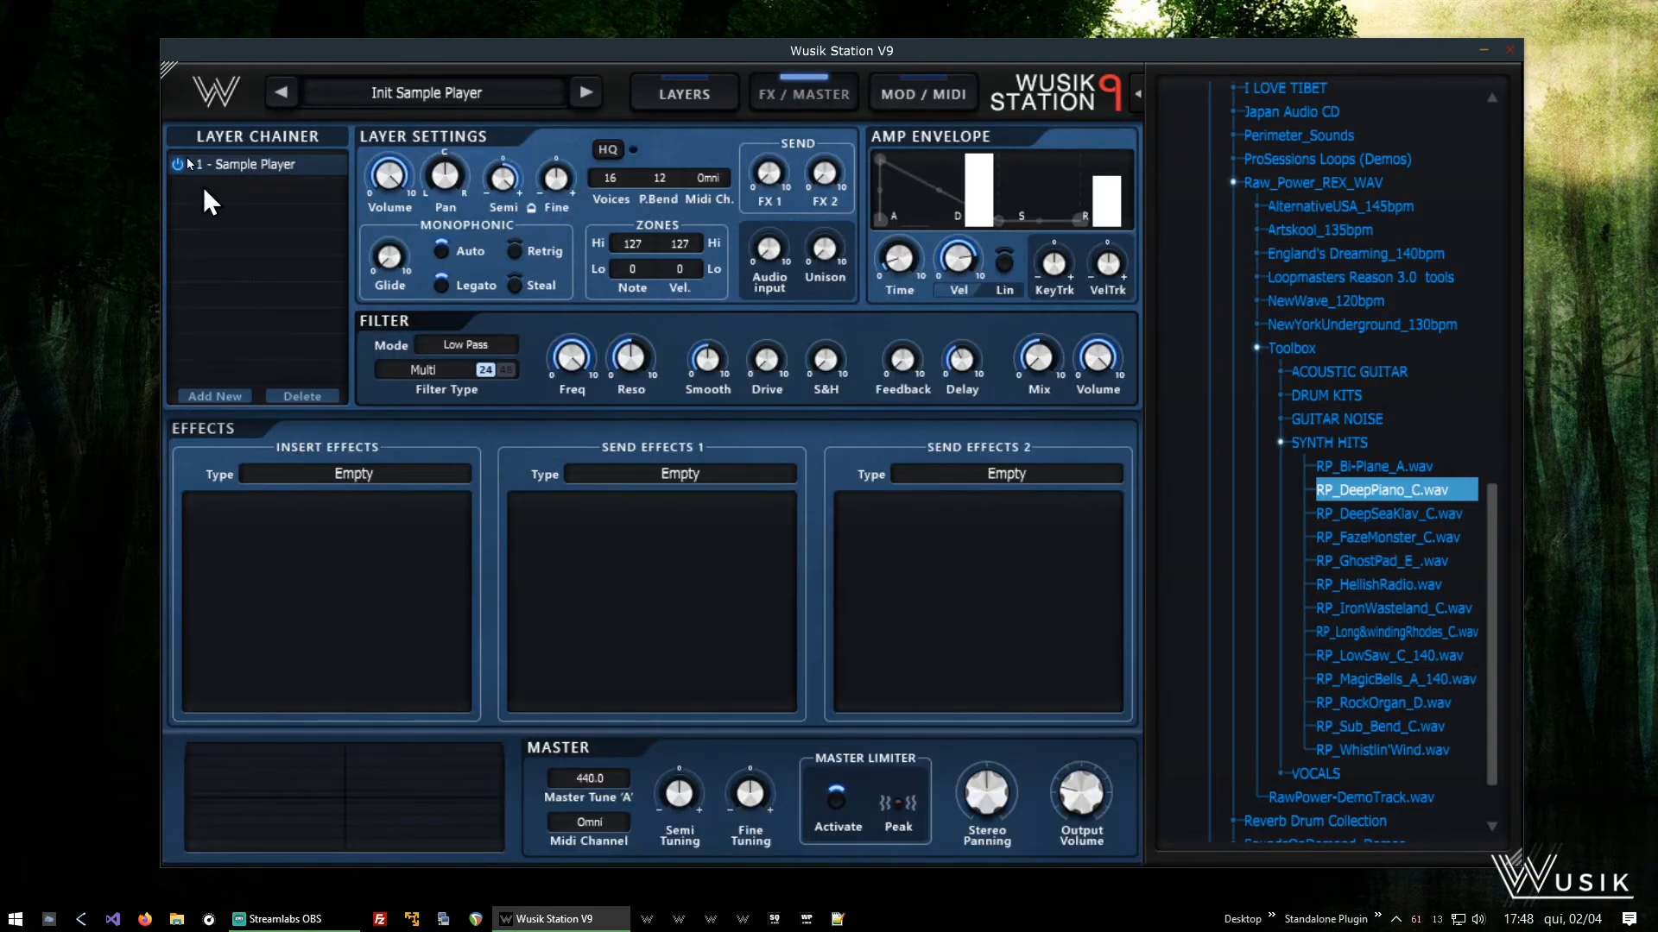
{"action": "left_click", "coordinate": [351, 479]}
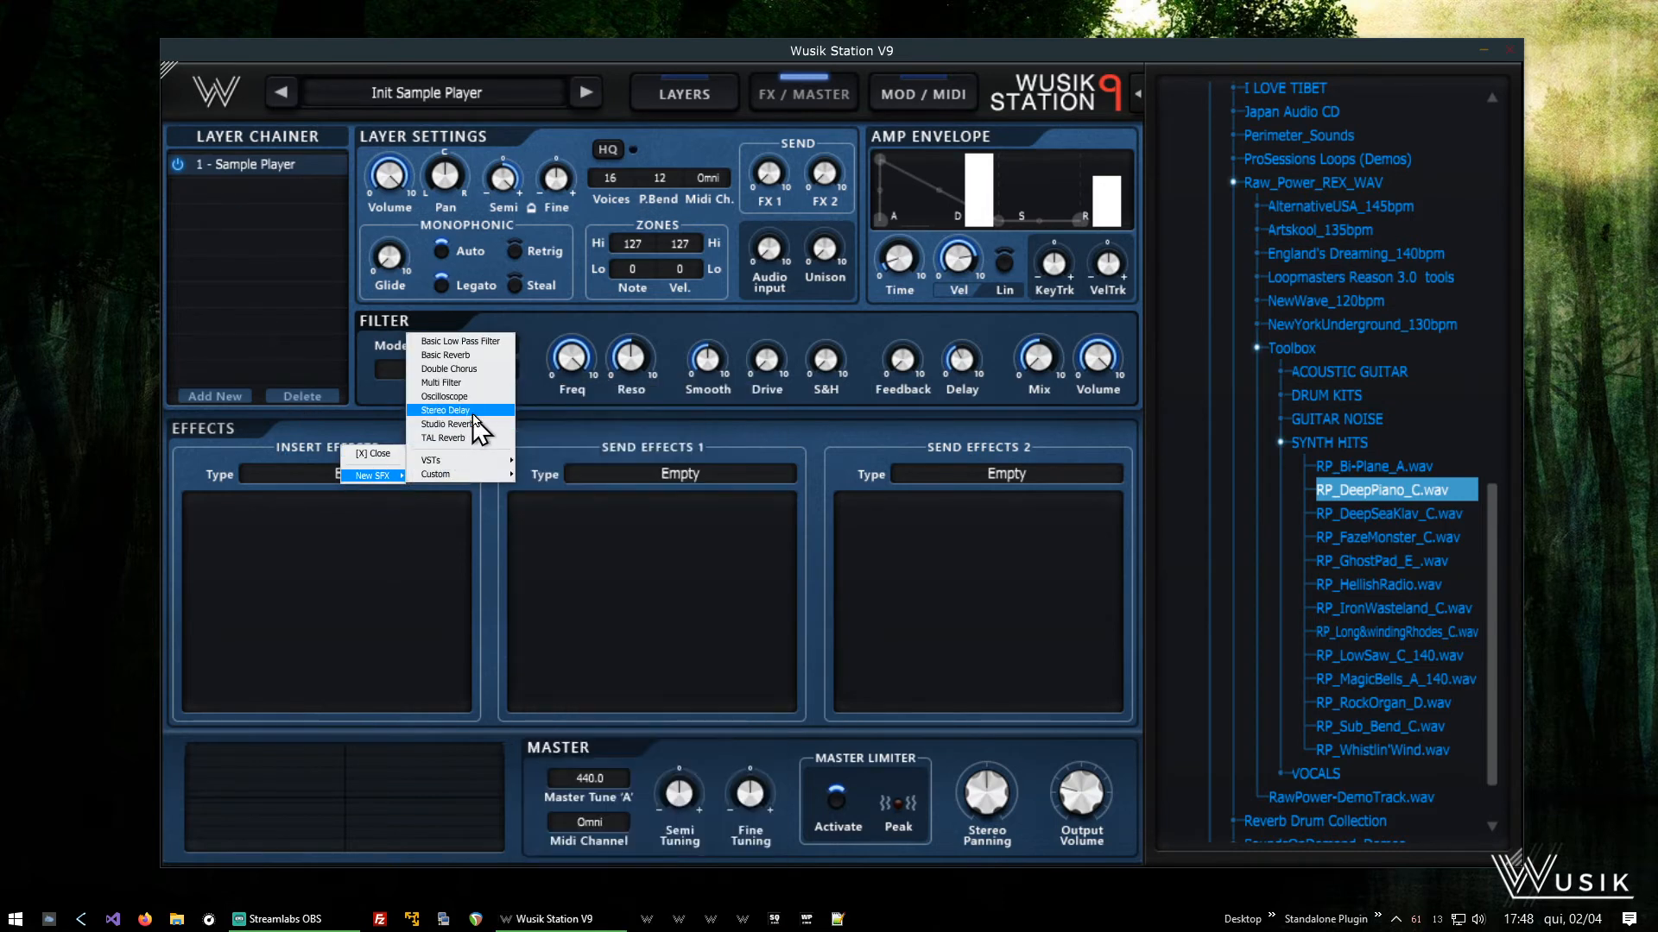
{"action": "left_click", "coordinate": [489, 425]}
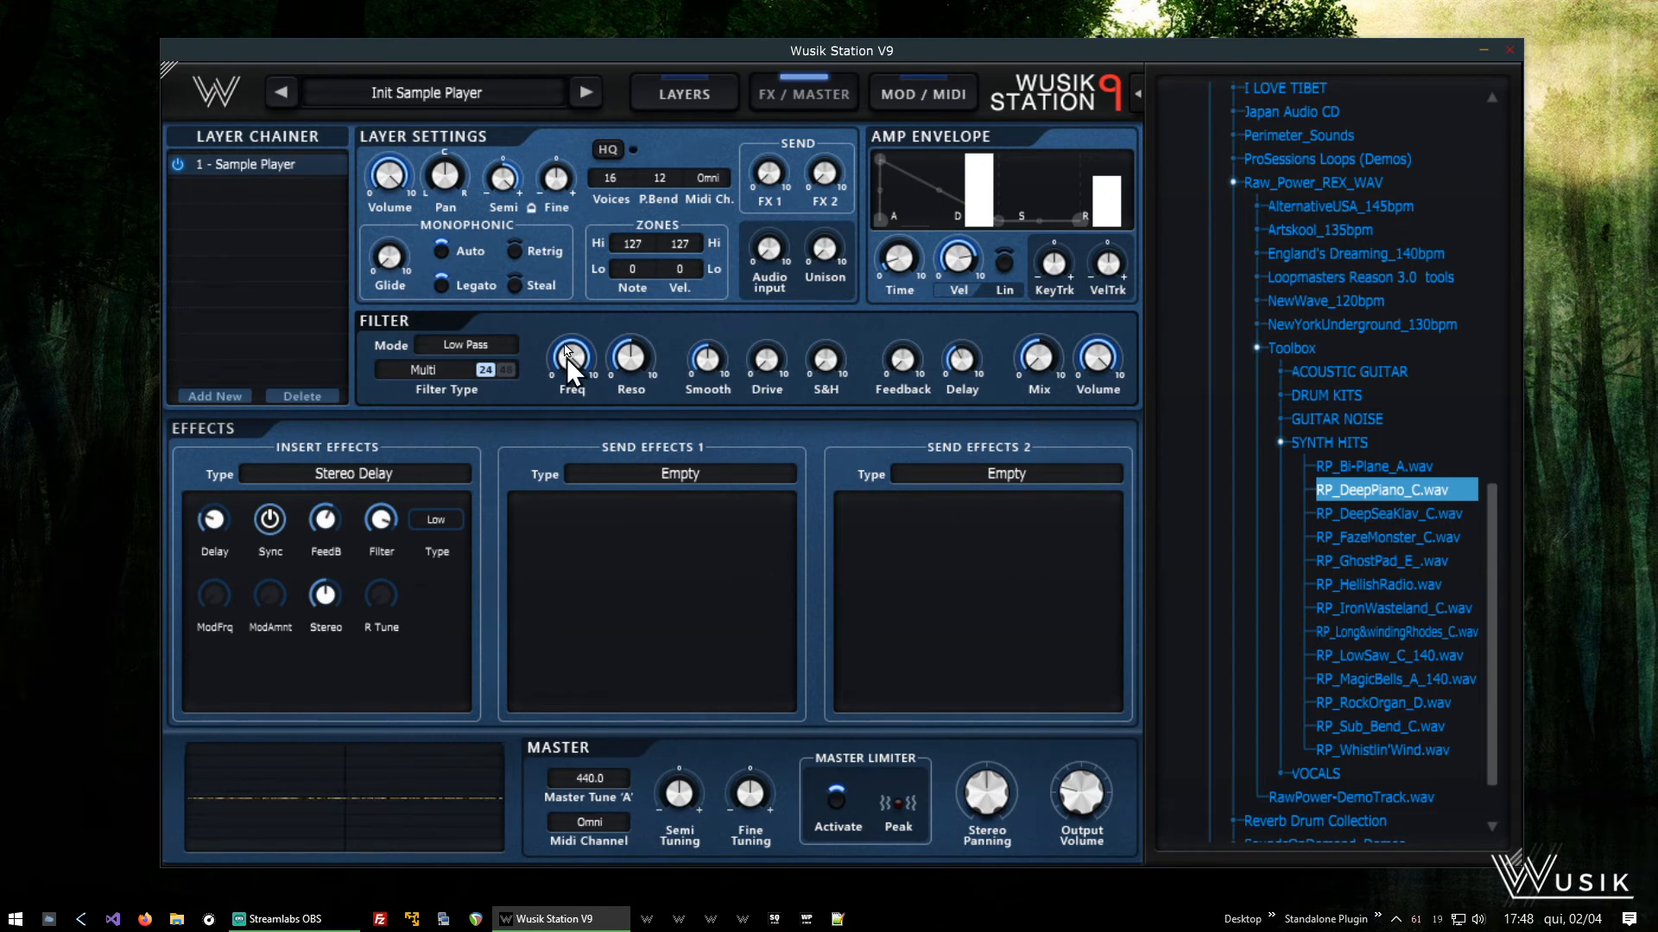
{"action": "mouse_move", "coordinate": [1095, 813]}
{"action": "left_click_drag", "start_coordinate": [1093, 803], "coordinate": [1105, 779]}
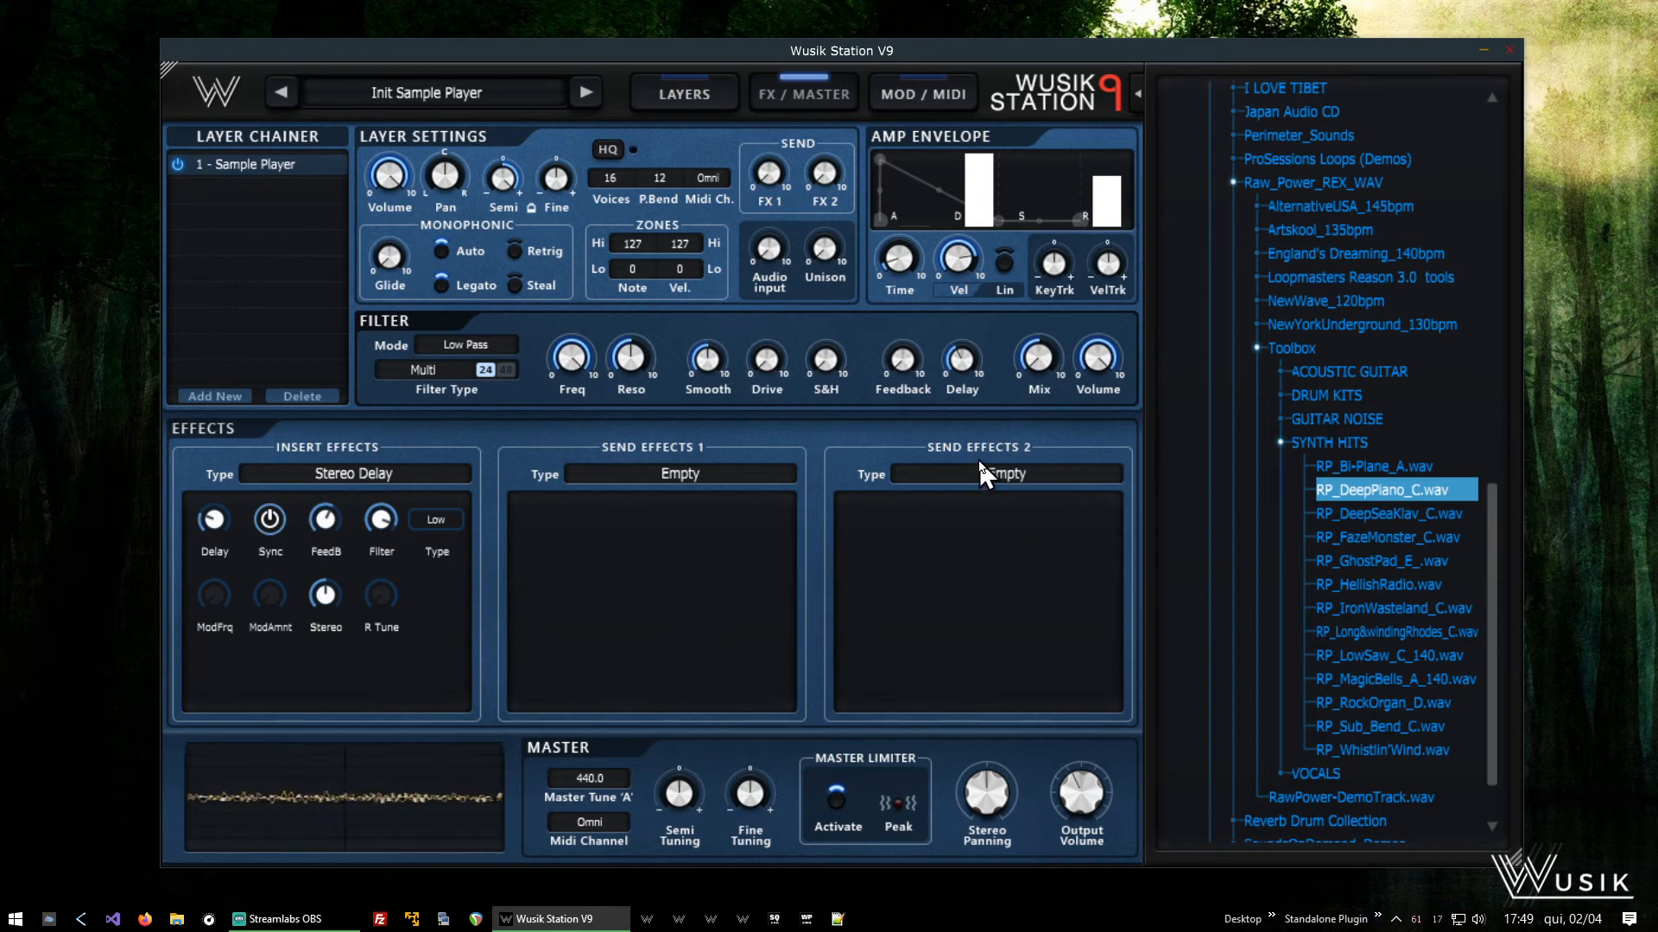
Return to the Layers page and load the next sound, RP_DeepSeaKlav_C.wav, into a new sample layer
{"action": "left_click", "coordinate": [683, 94]}
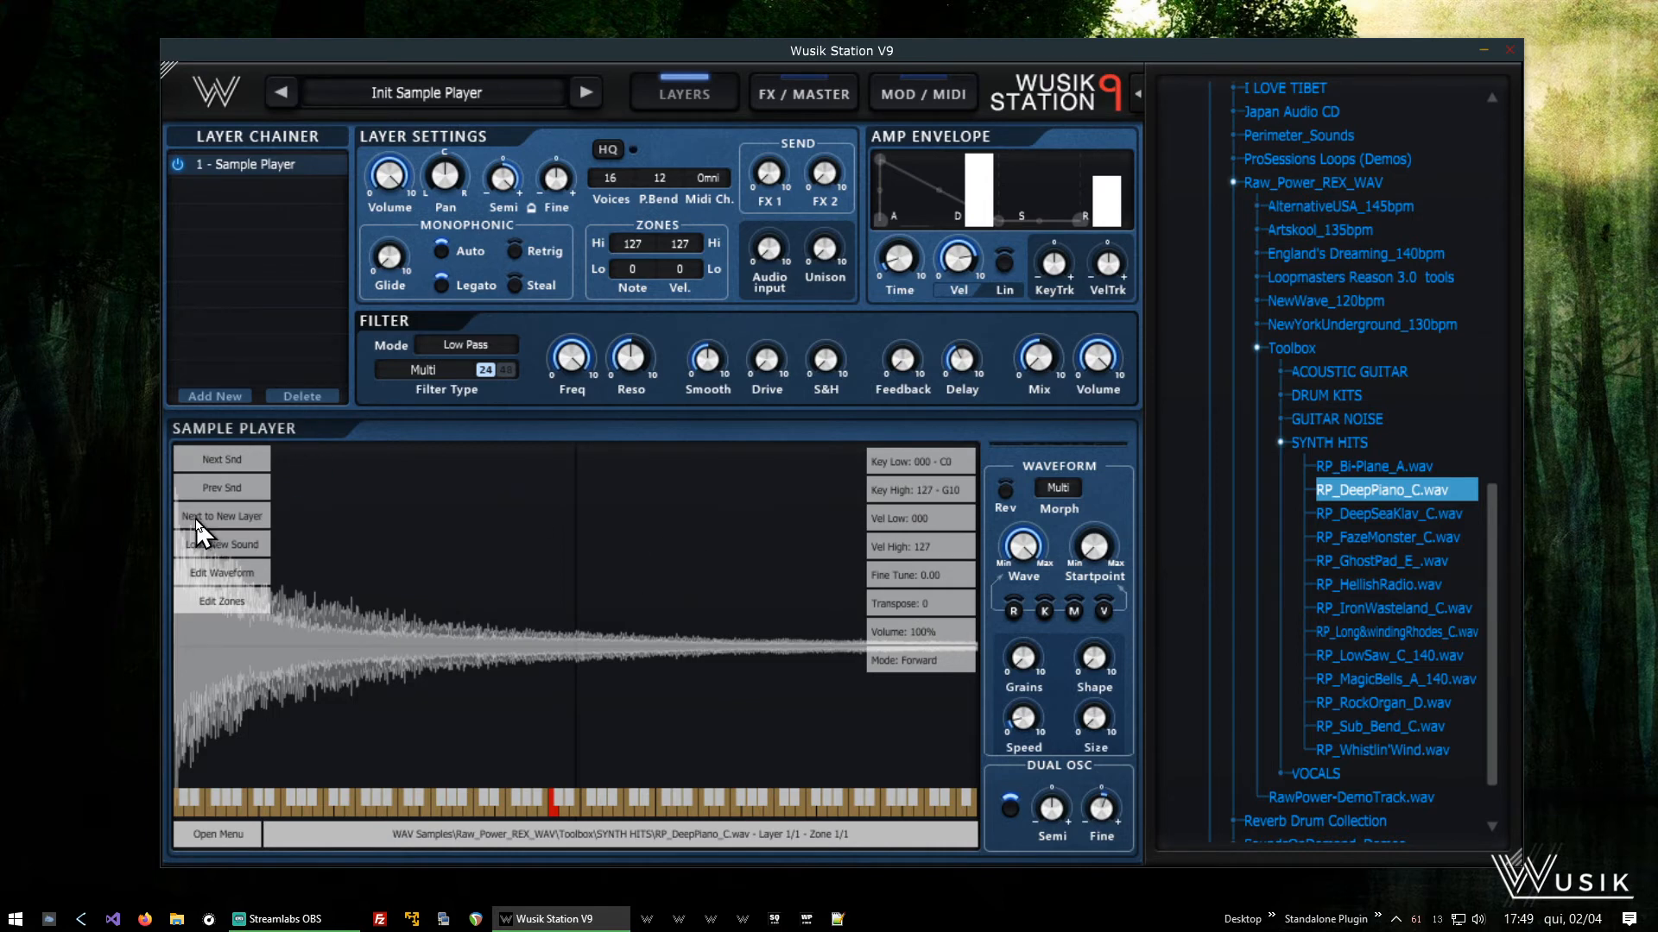
{"action": "left_click", "coordinate": [246, 520]}
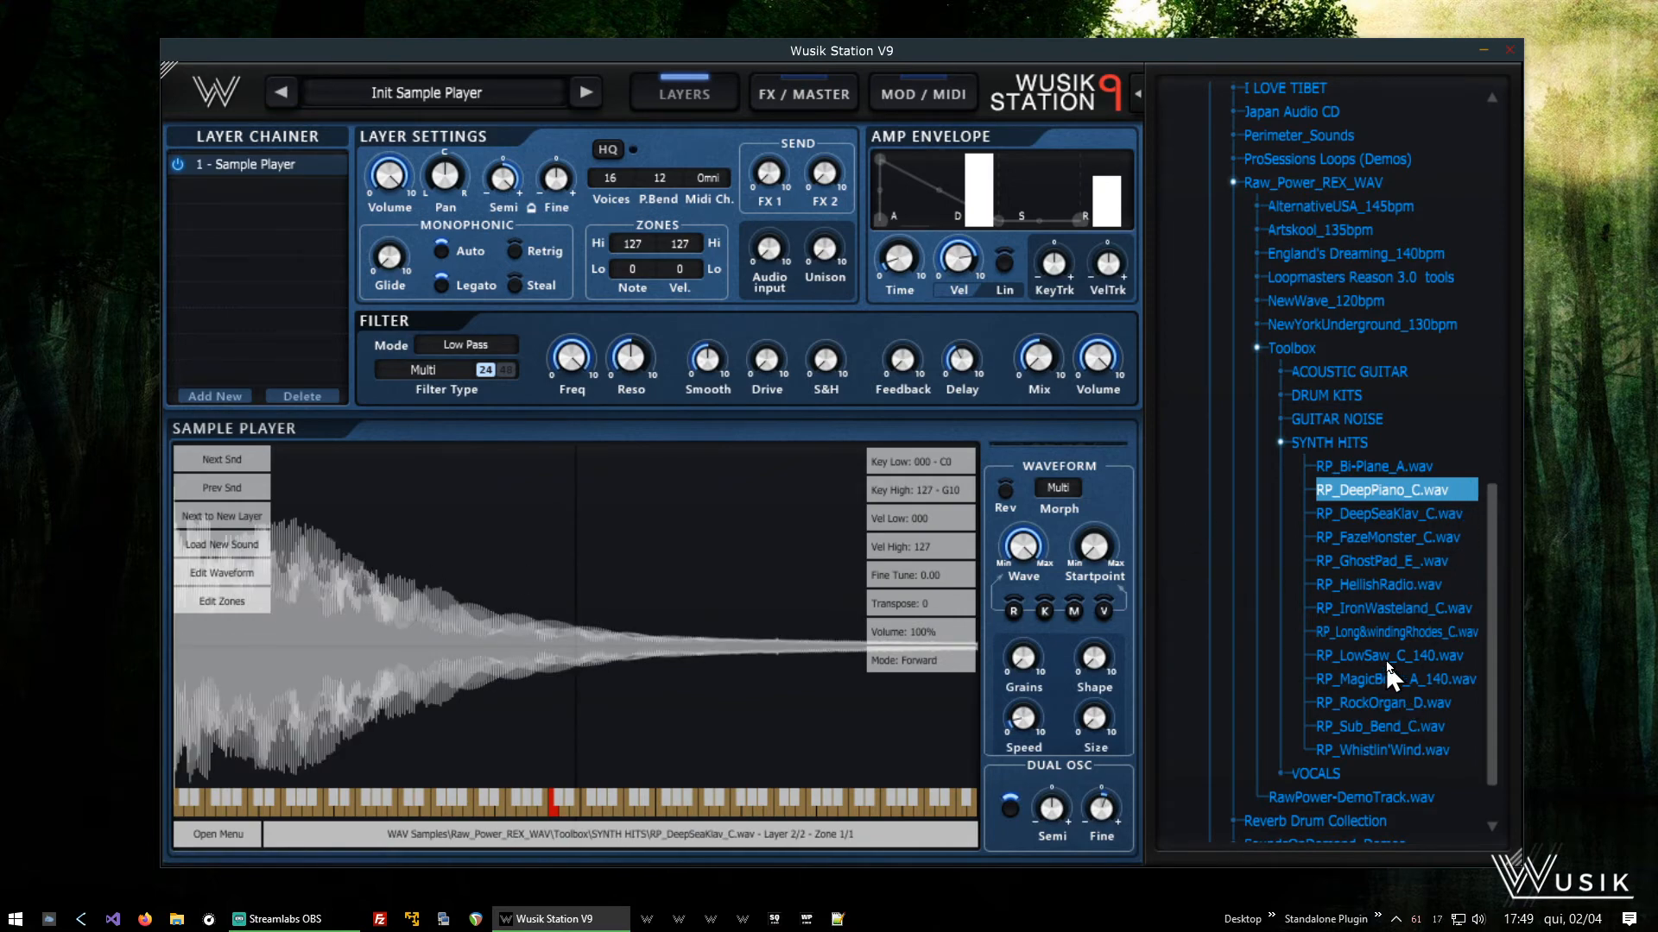
Review the sample player's layer list and its playback options, such as round-robin and velocity-to-sample-start
{"action": "right_click", "coordinate": [727, 544]}
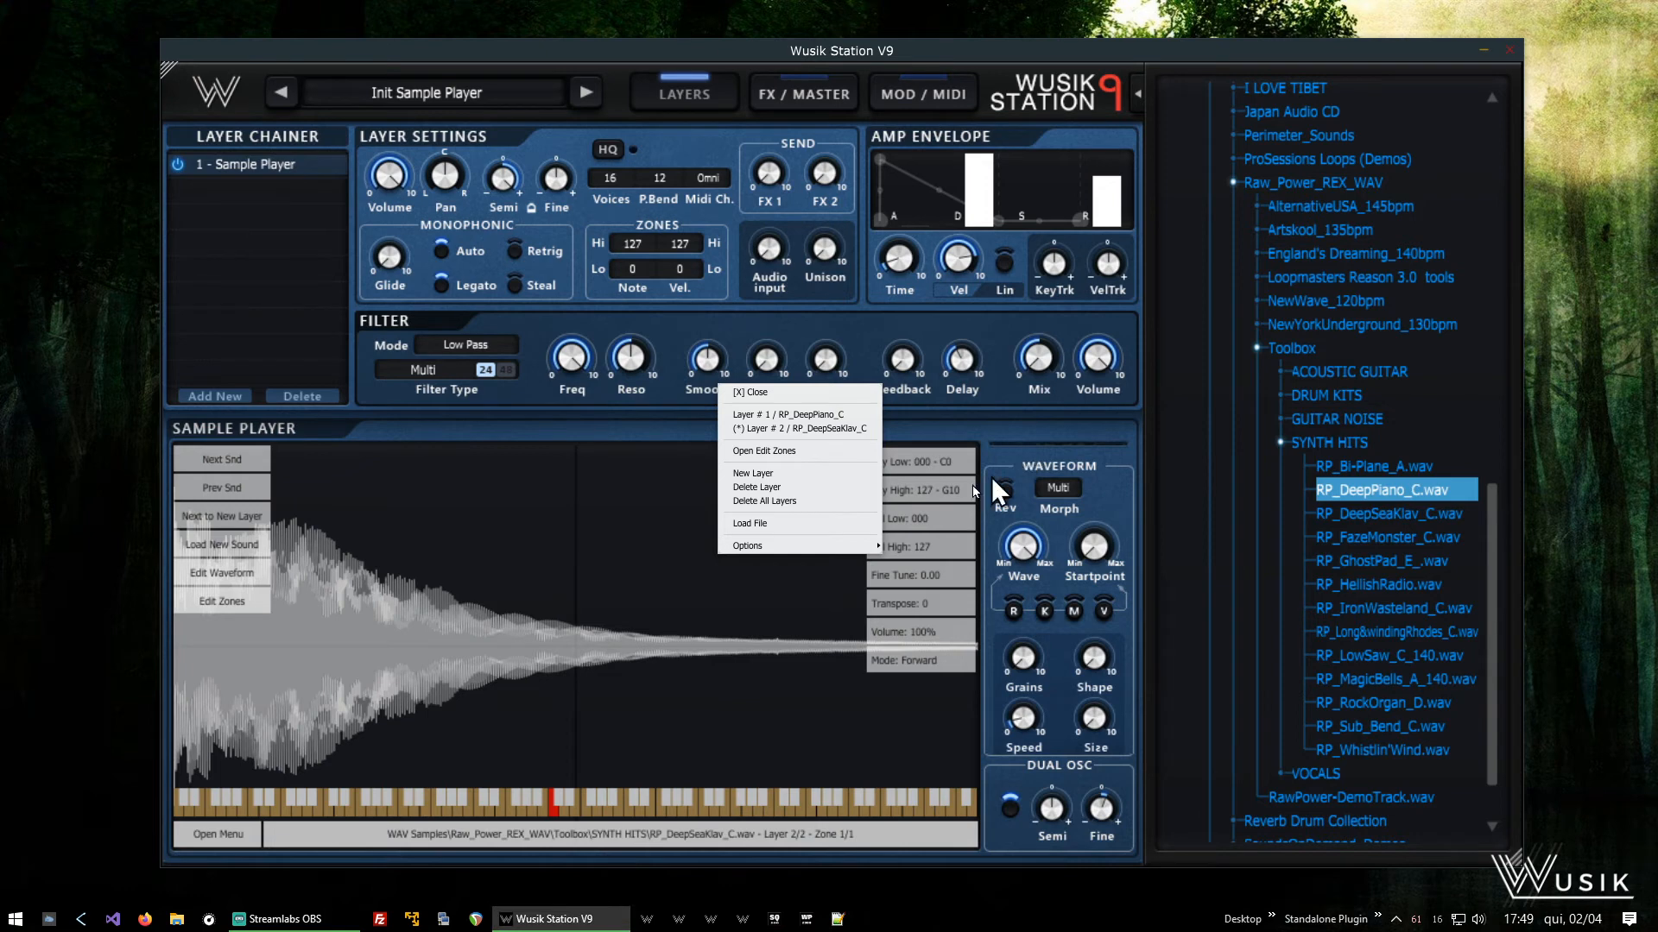
{"action": "left_click", "coordinate": [773, 394]}
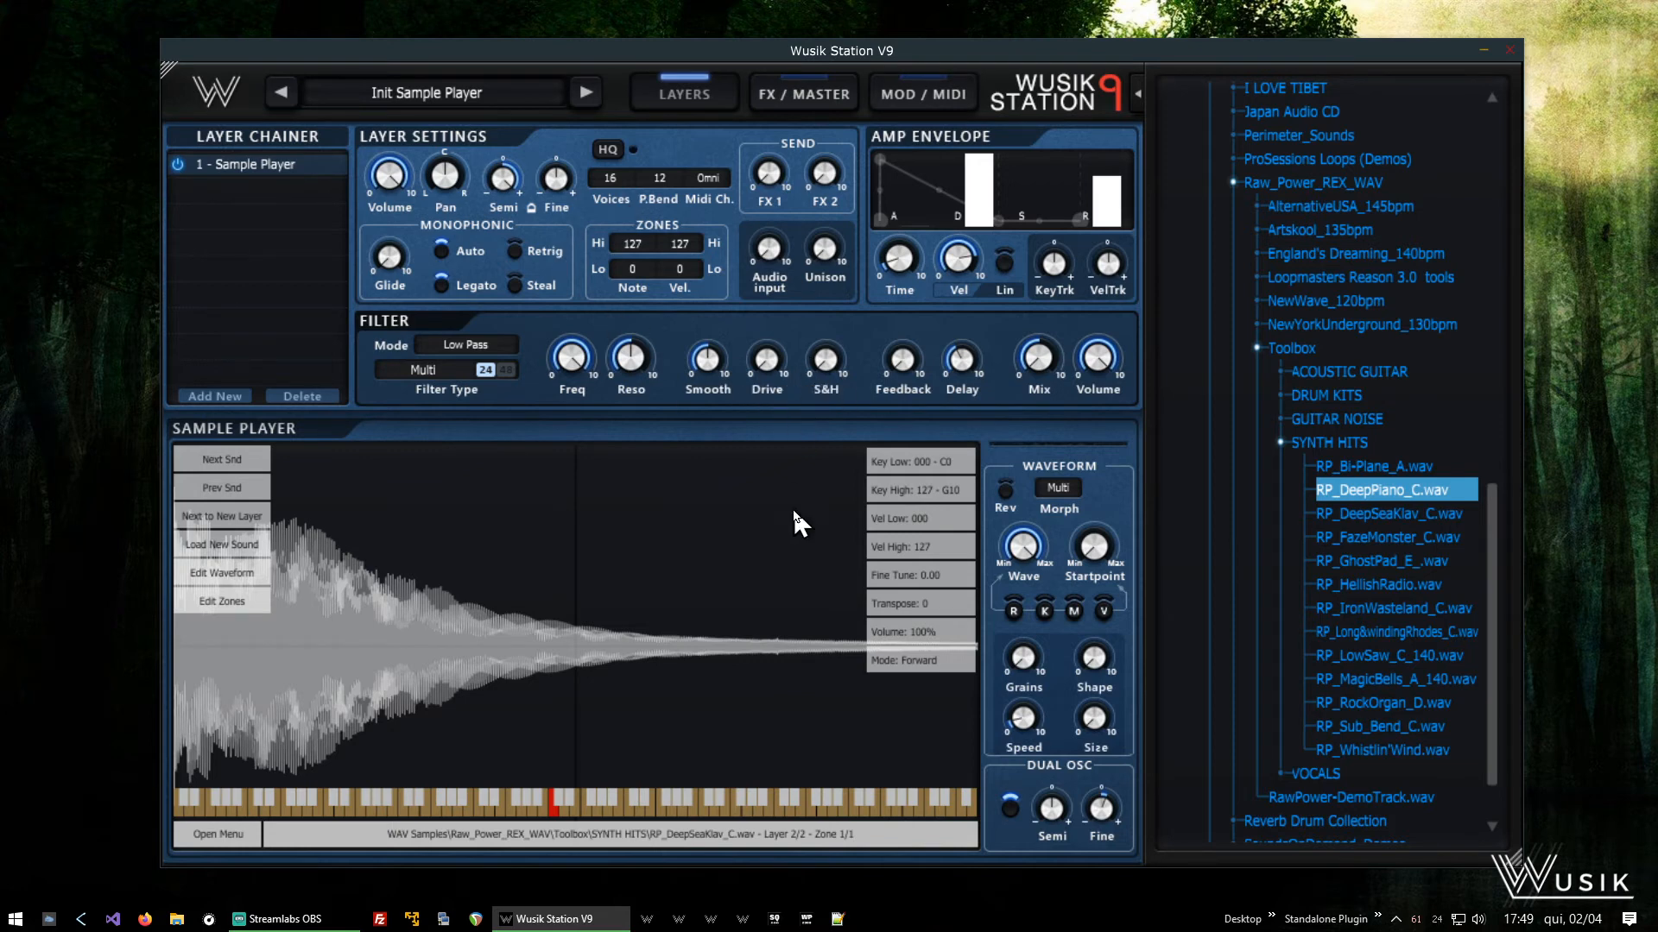
{"action": "right_click", "coordinate": [760, 547]}
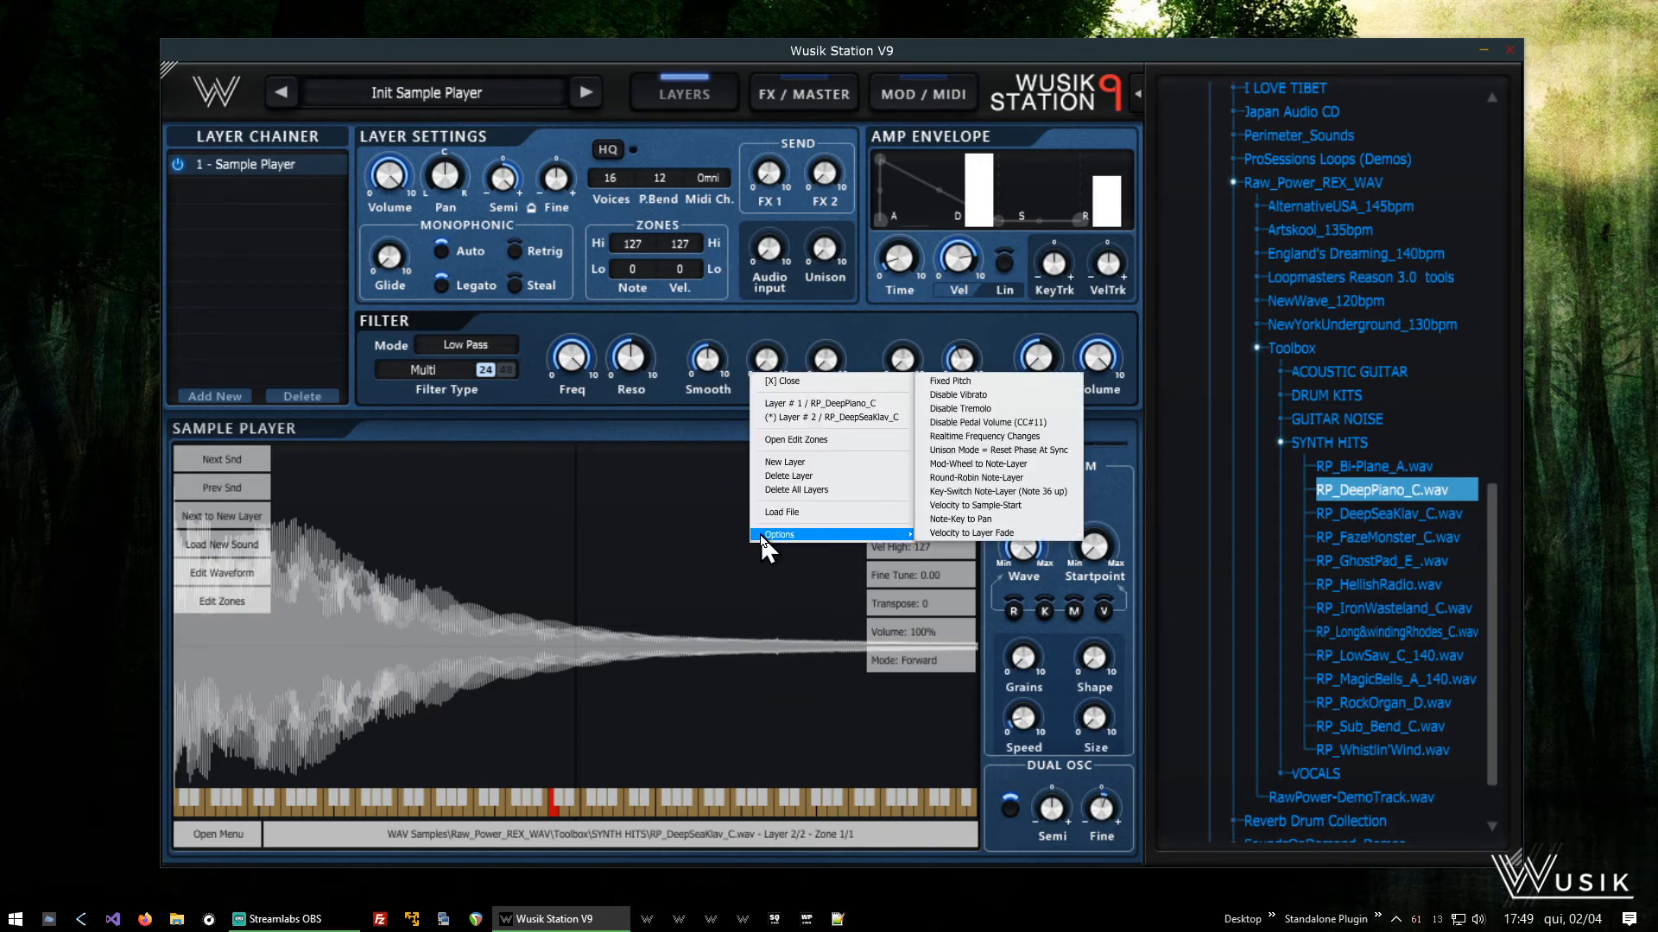
{"action": "left_click", "coordinate": [801, 393]}
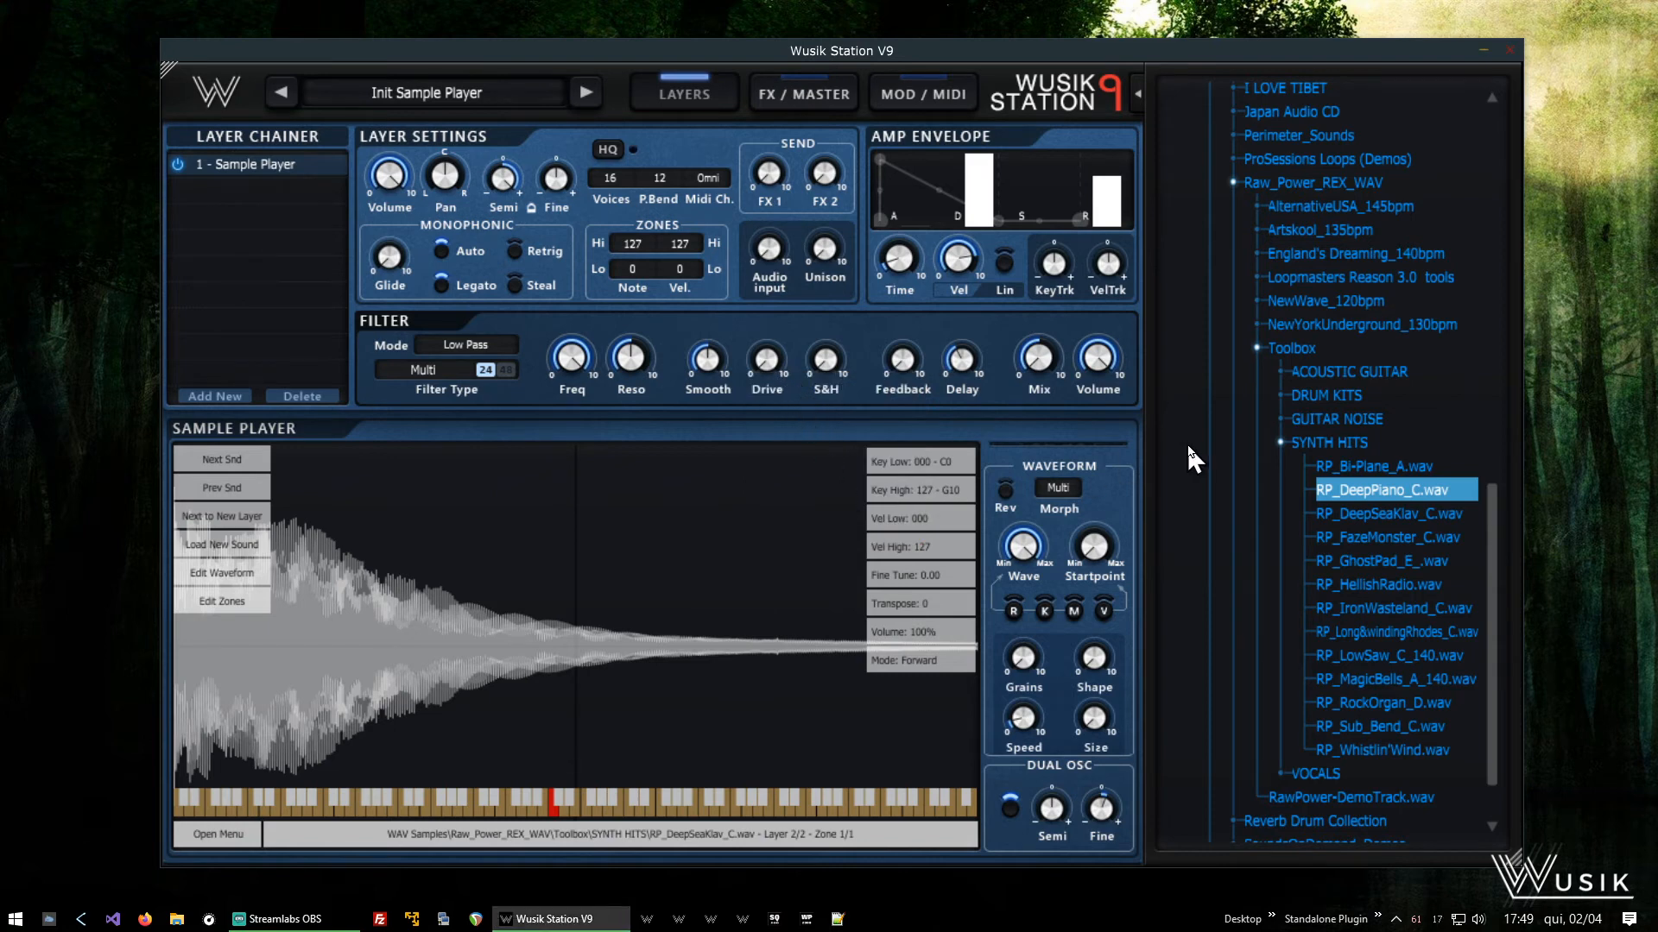
Set the waveform's Morph mode to Fade and adjust the Wave amount to blend between the sample layers
{"action": "left_click", "coordinate": [1061, 488]}
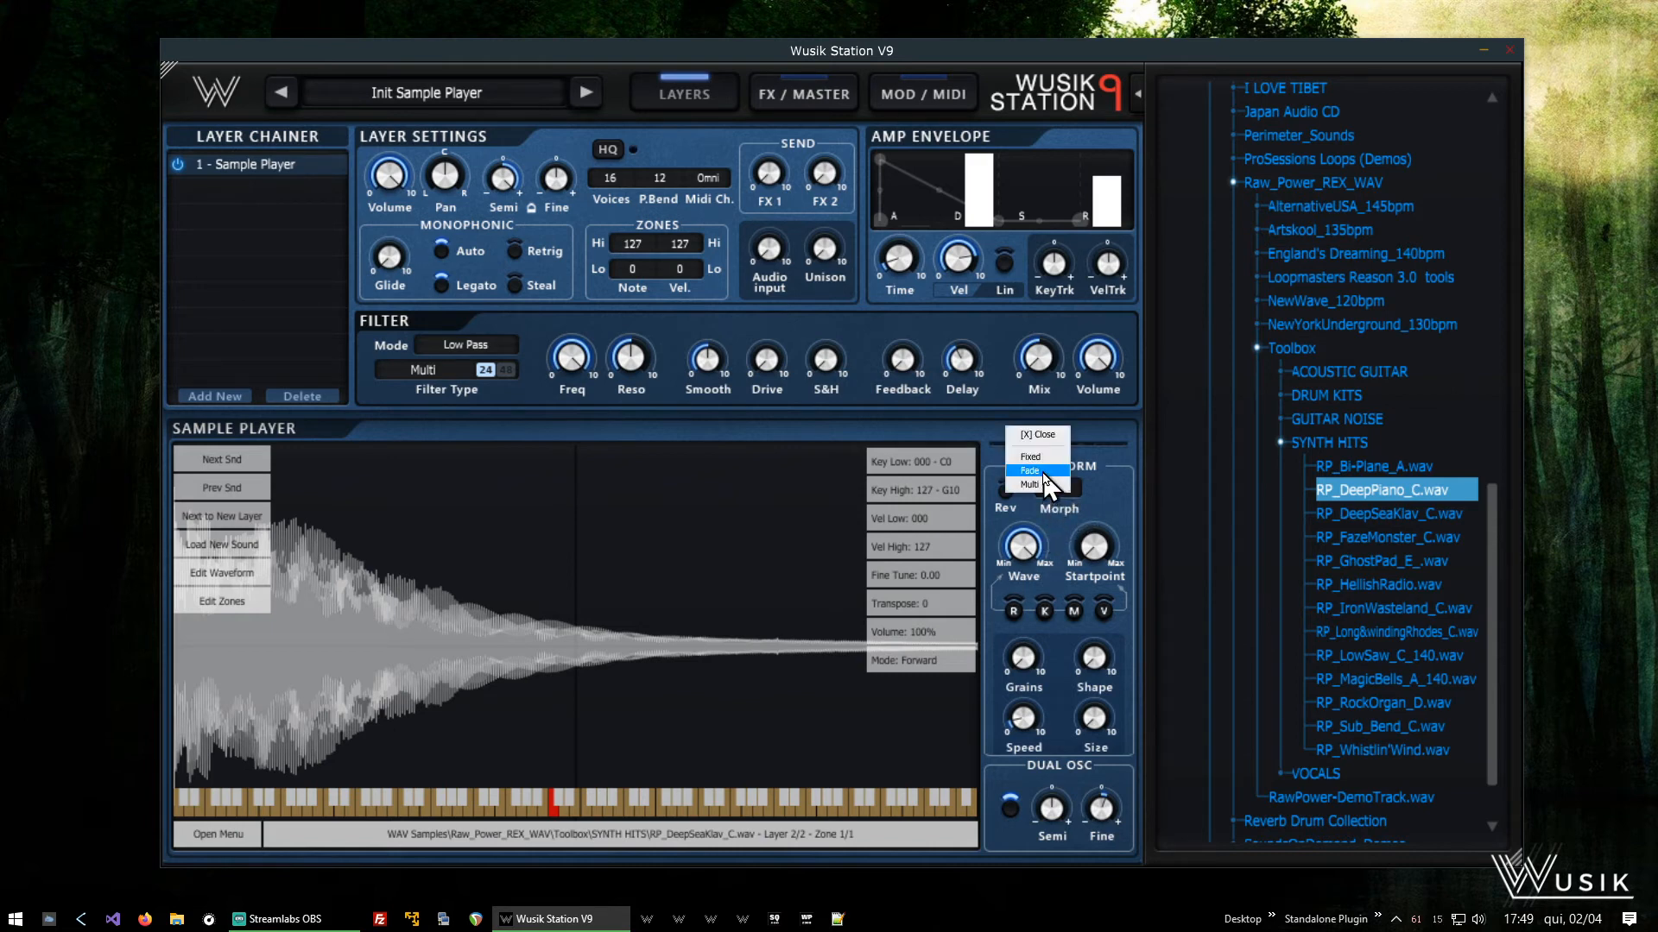
{"action": "left_click", "coordinate": [1031, 471]}
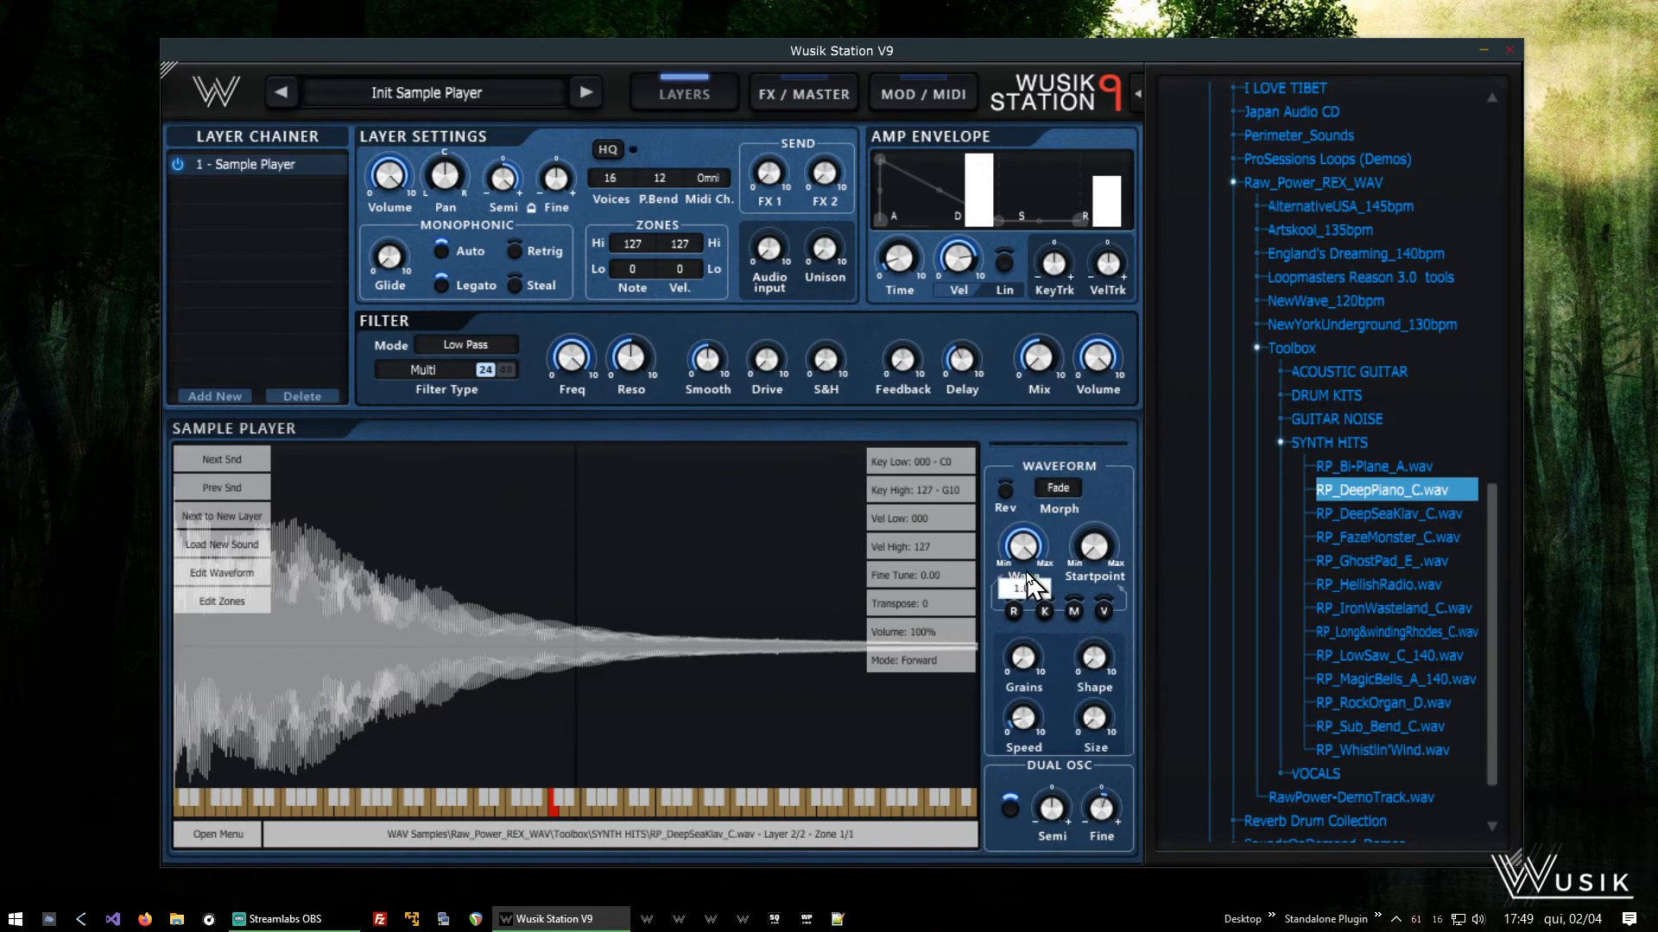
{"action": "mouse_move", "coordinate": [1021, 557]}
{"action": "left_click_drag", "start_coordinate": [1024, 540], "coordinate": [1049, 571]}
Select sample layer 2 and load RP_GhostPad_E_.wav from the SYNTH HITS folder into it
{"action": "right_click", "coordinate": [773, 576]}
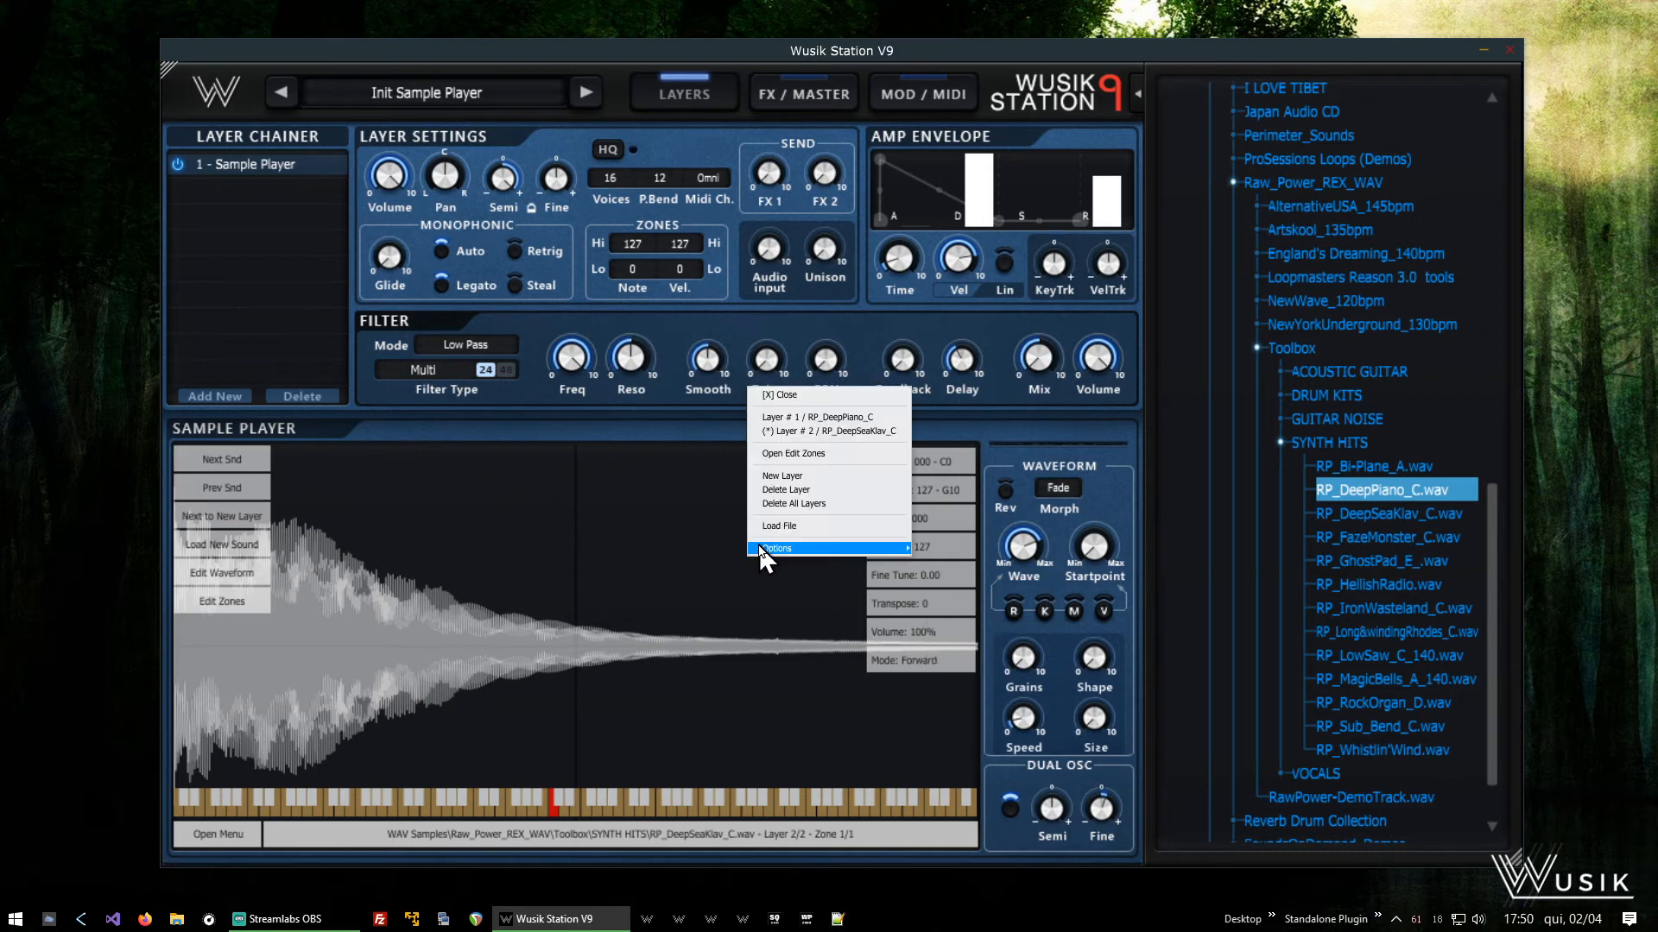
{"action": "left_click", "coordinate": [874, 431]}
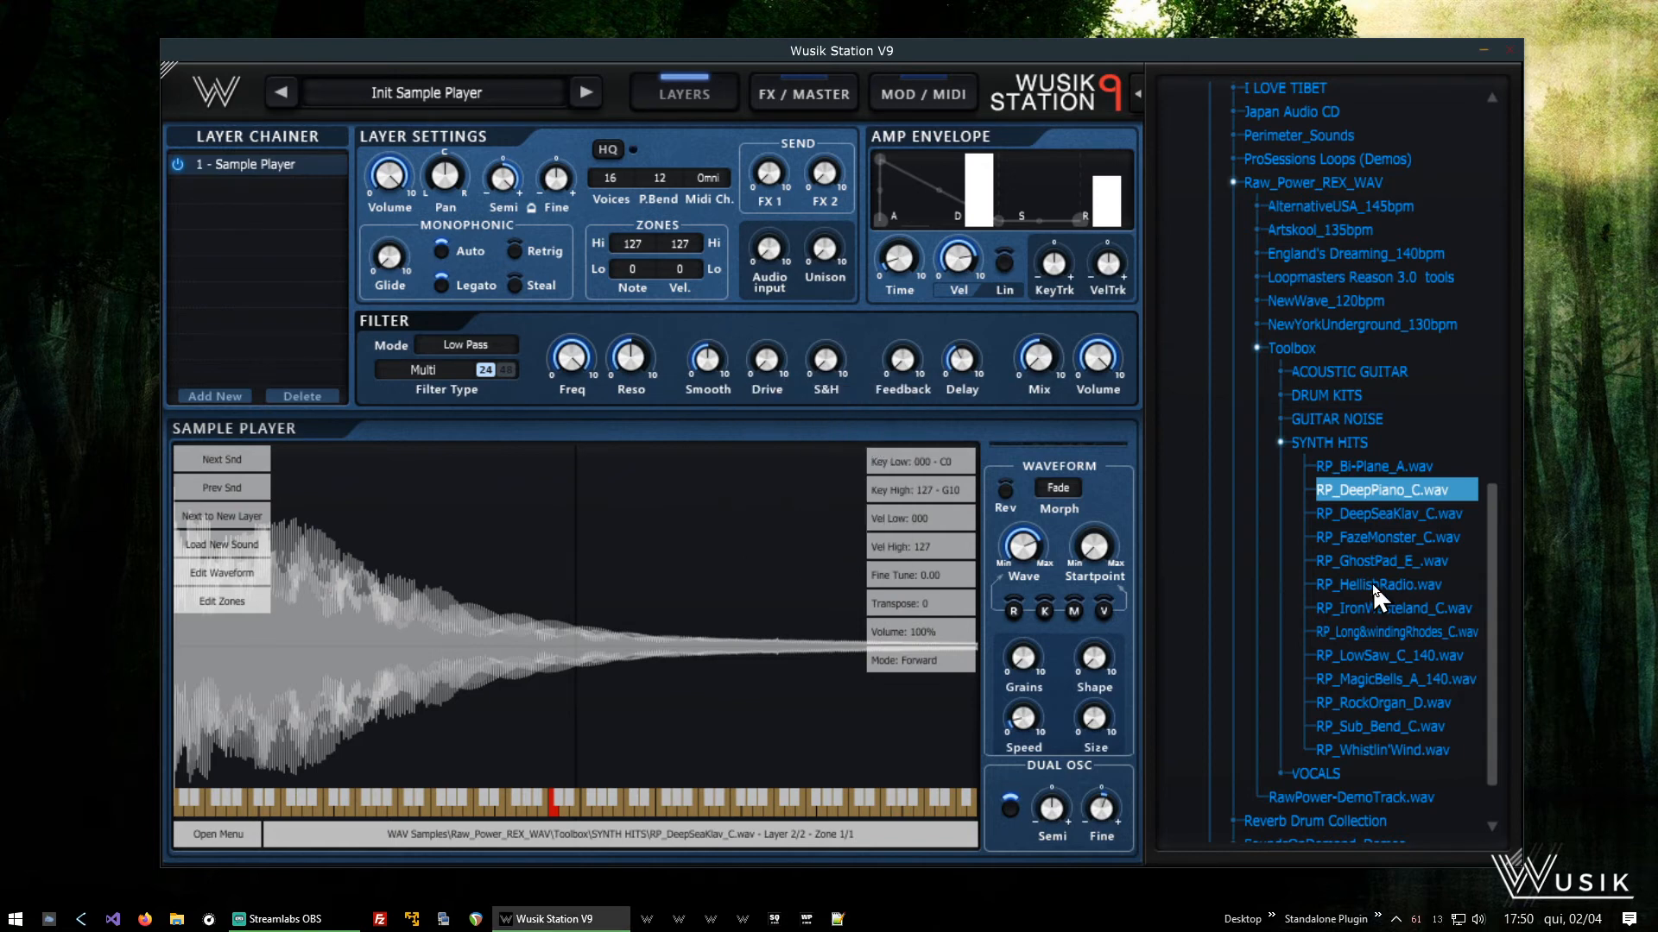
{"action": "left_click", "coordinate": [1389, 561]}
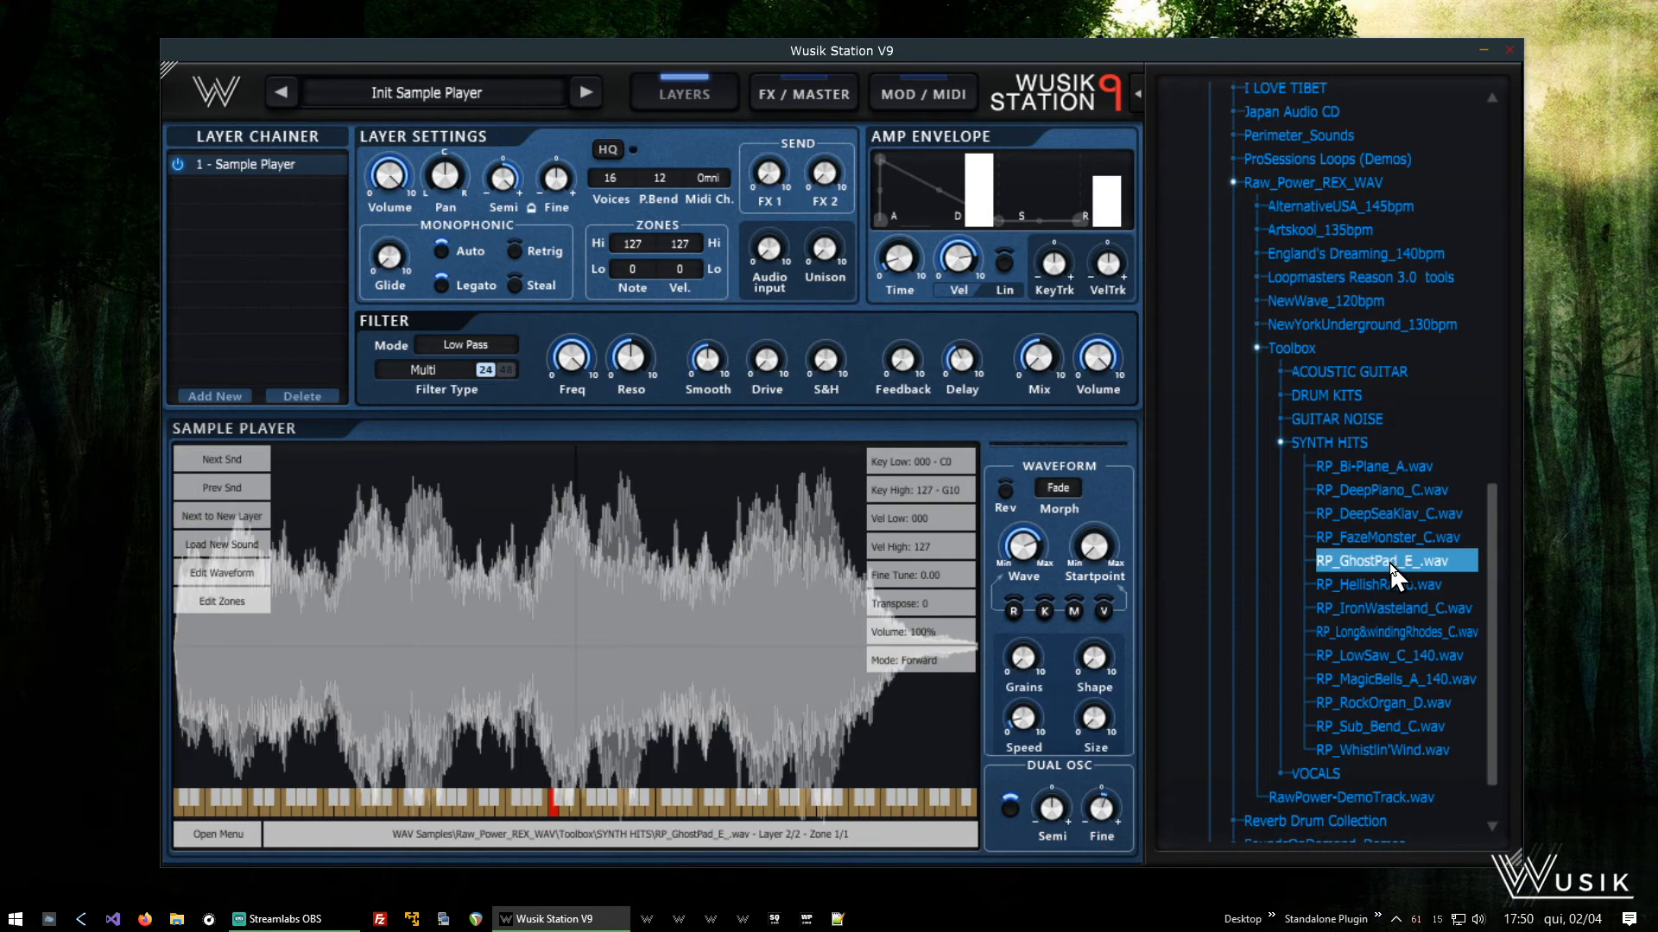
Set the Transpose of the RP_GhostPad_E_ layer to 12
{"action": "right_click", "coordinate": [714, 586]}
{"action": "left_click", "coordinate": [730, 422]}
{"action": "mouse_move", "coordinate": [1029, 566]}
{"action": "left_click", "coordinate": [917, 609]}
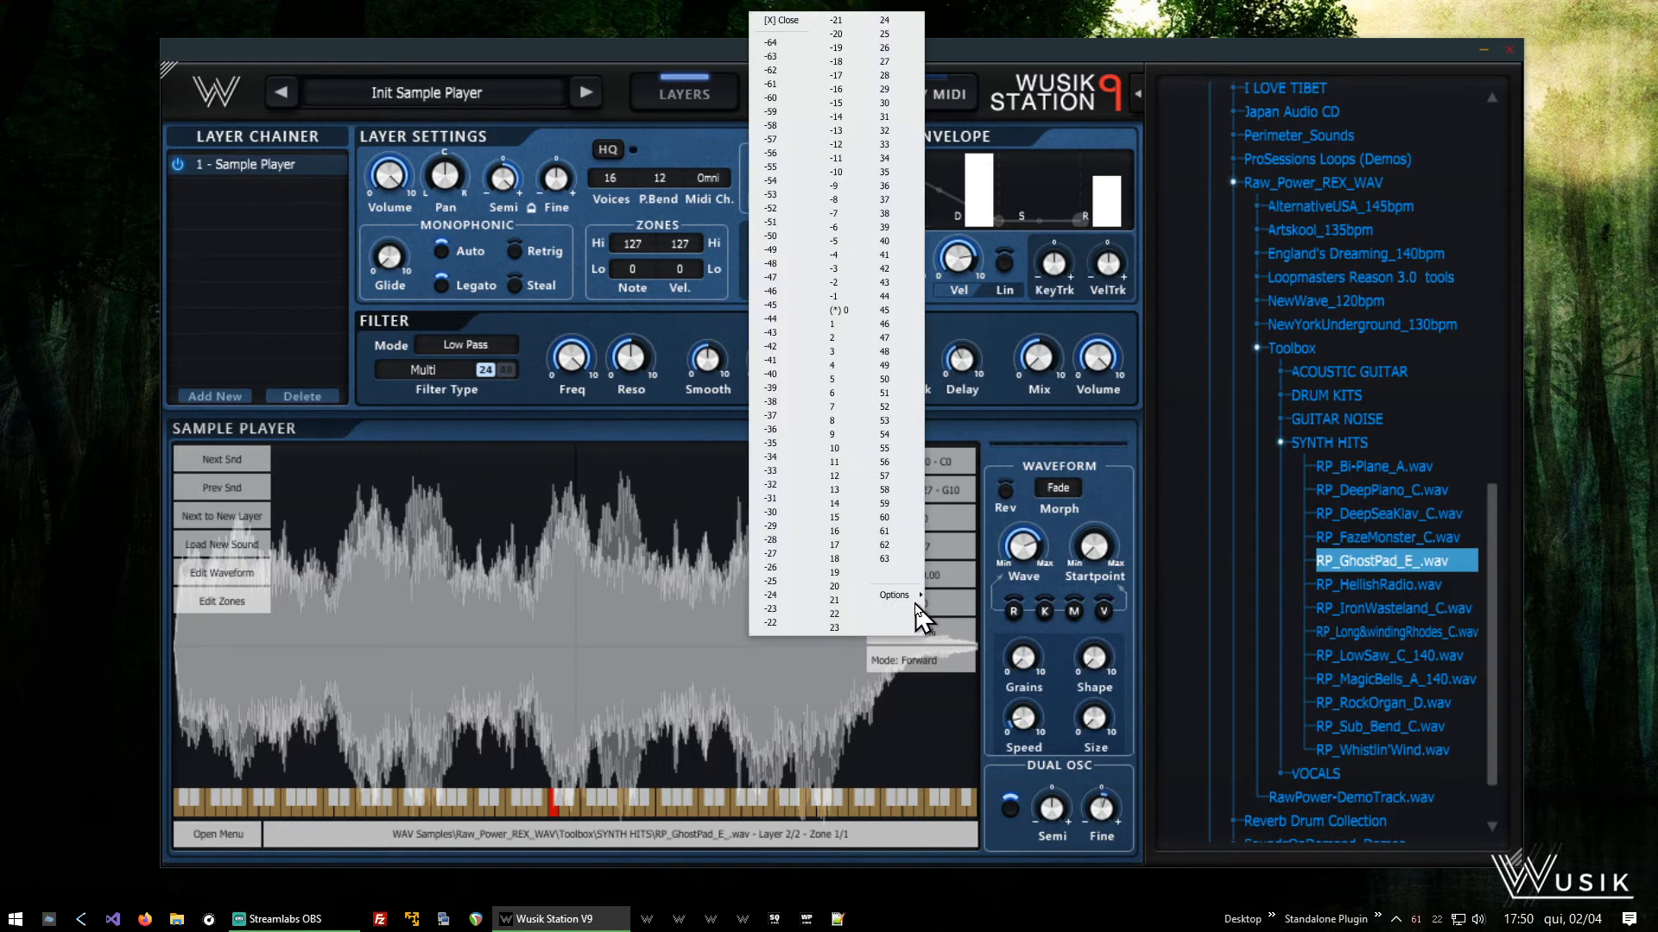
{"action": "left_click", "coordinate": [834, 476]}
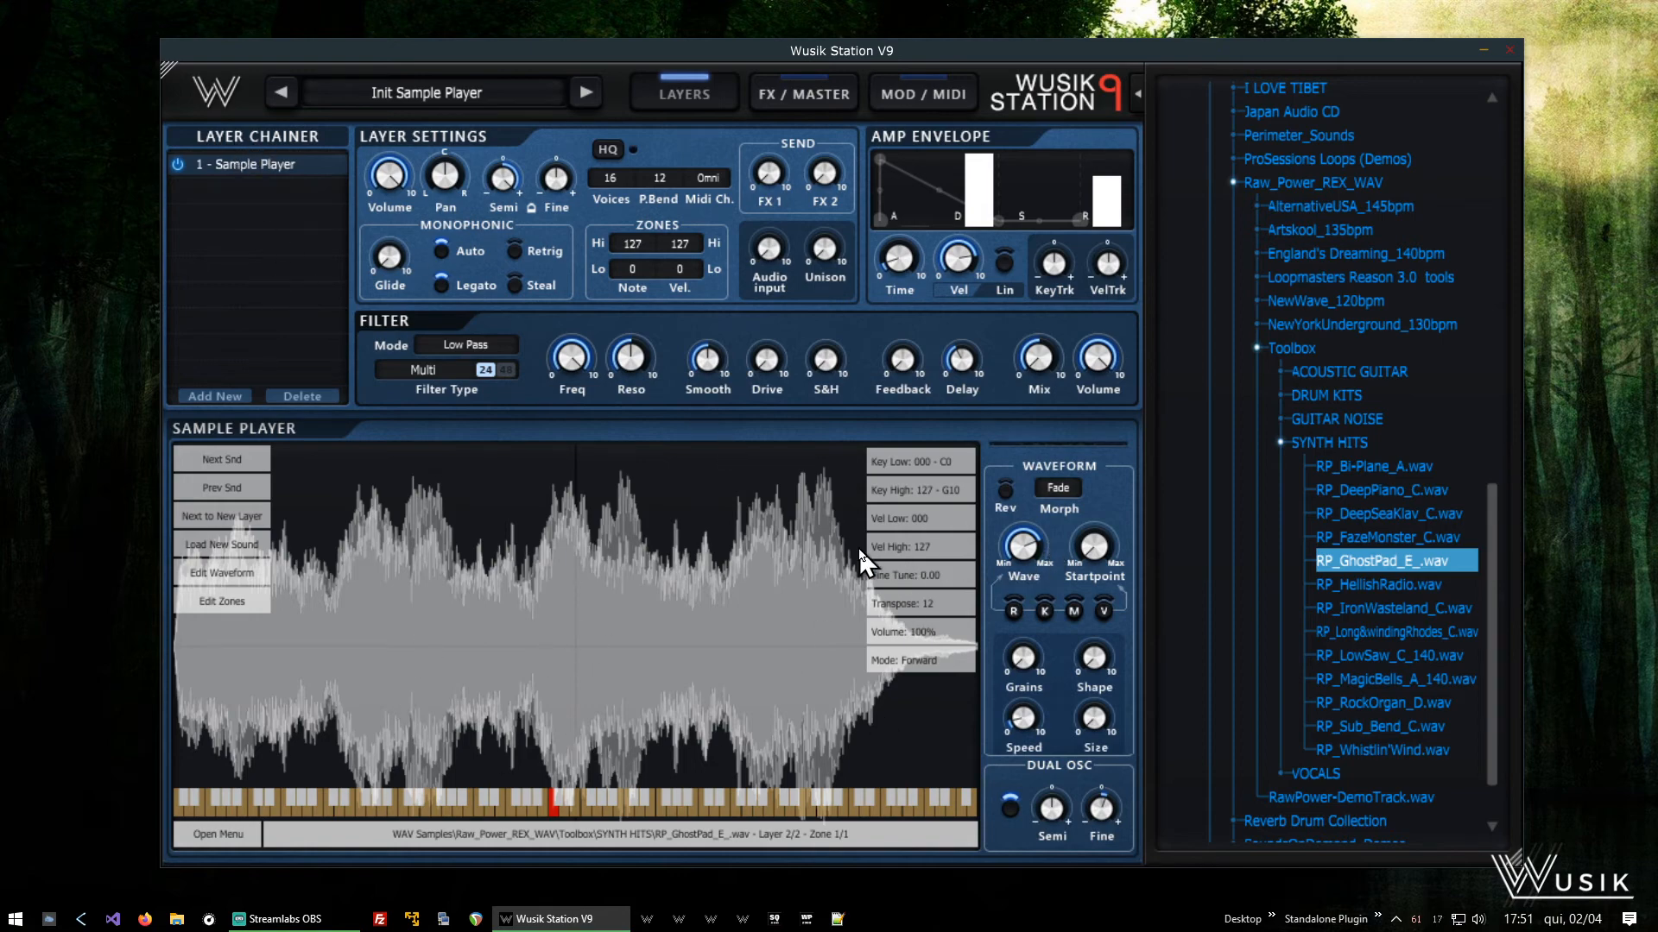
Check which sound layer types can be added to the Layer Chainer
{"action": "left_click", "coordinate": [220, 394]}
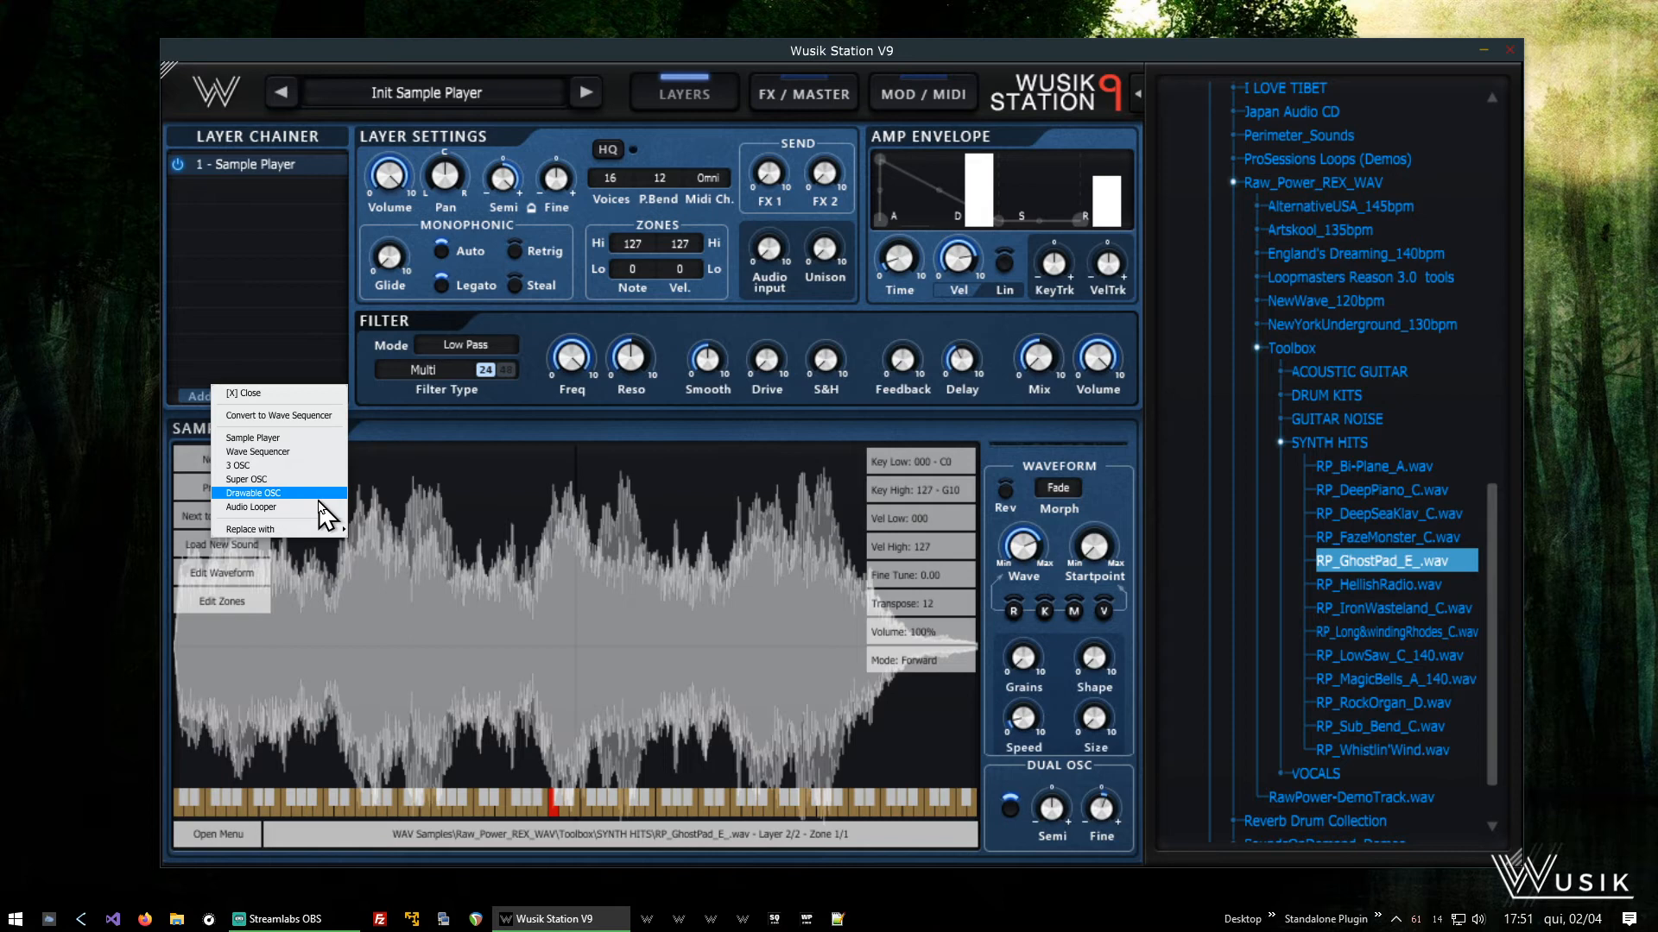
{"action": "left_click", "coordinate": [313, 394]}
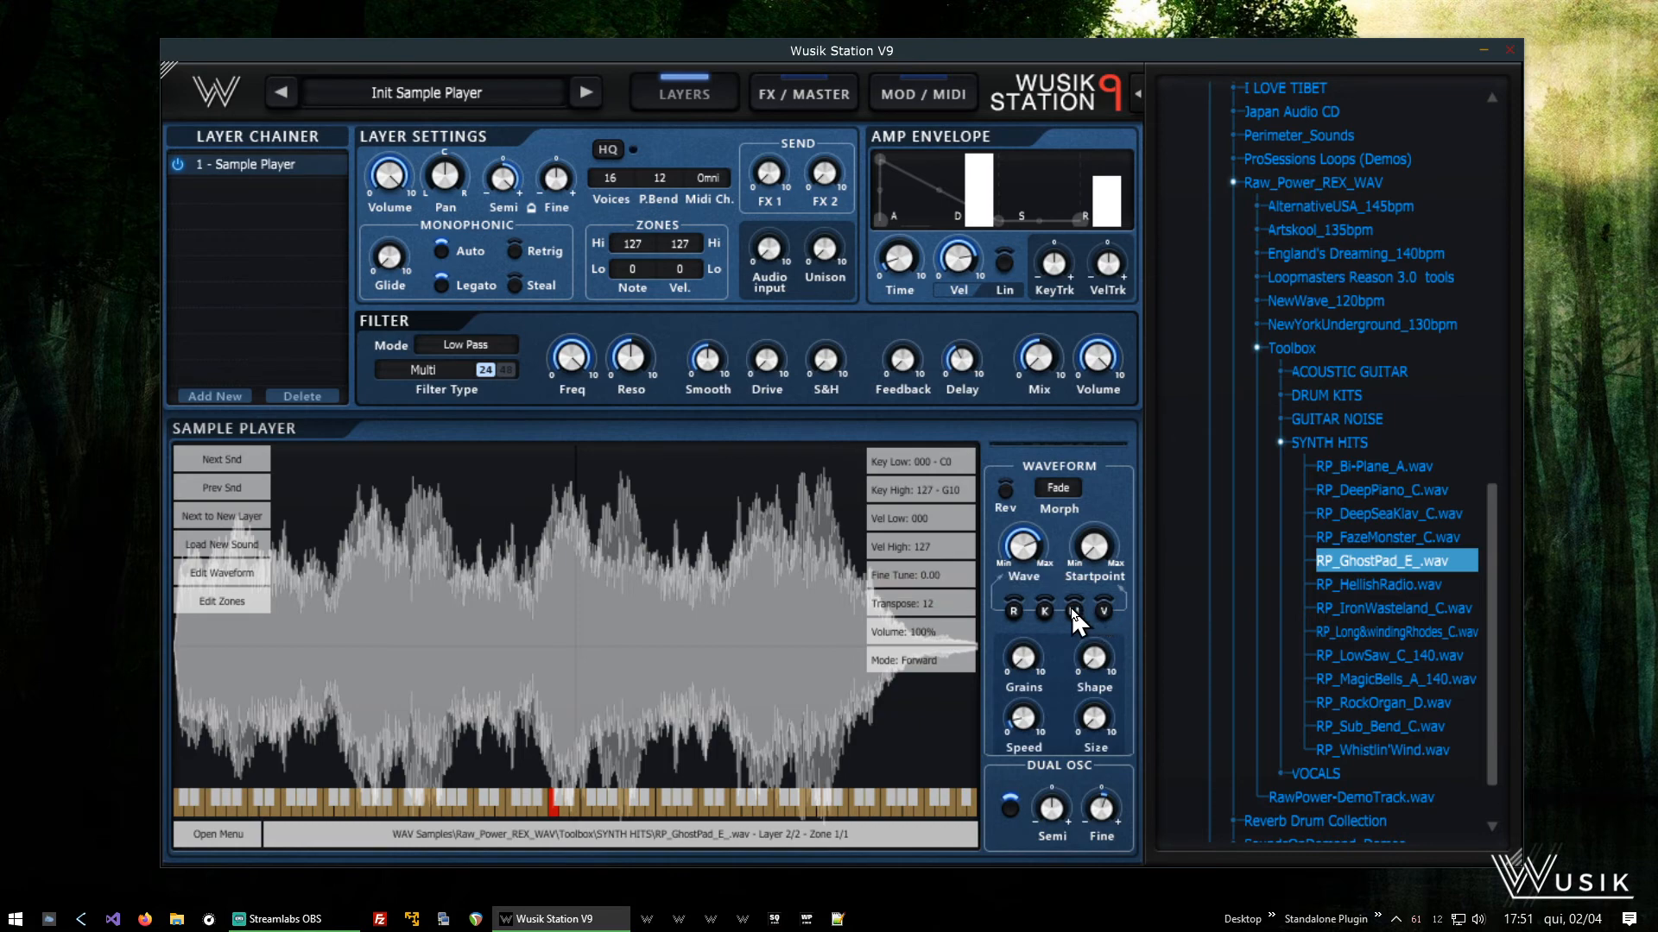
Set the Wave amount to 0.00 and switch to sample layer 1, RP_DeepPiano_C
{"action": "left_click_drag", "start_coordinate": [1022, 544], "coordinate": [1021, 732]}
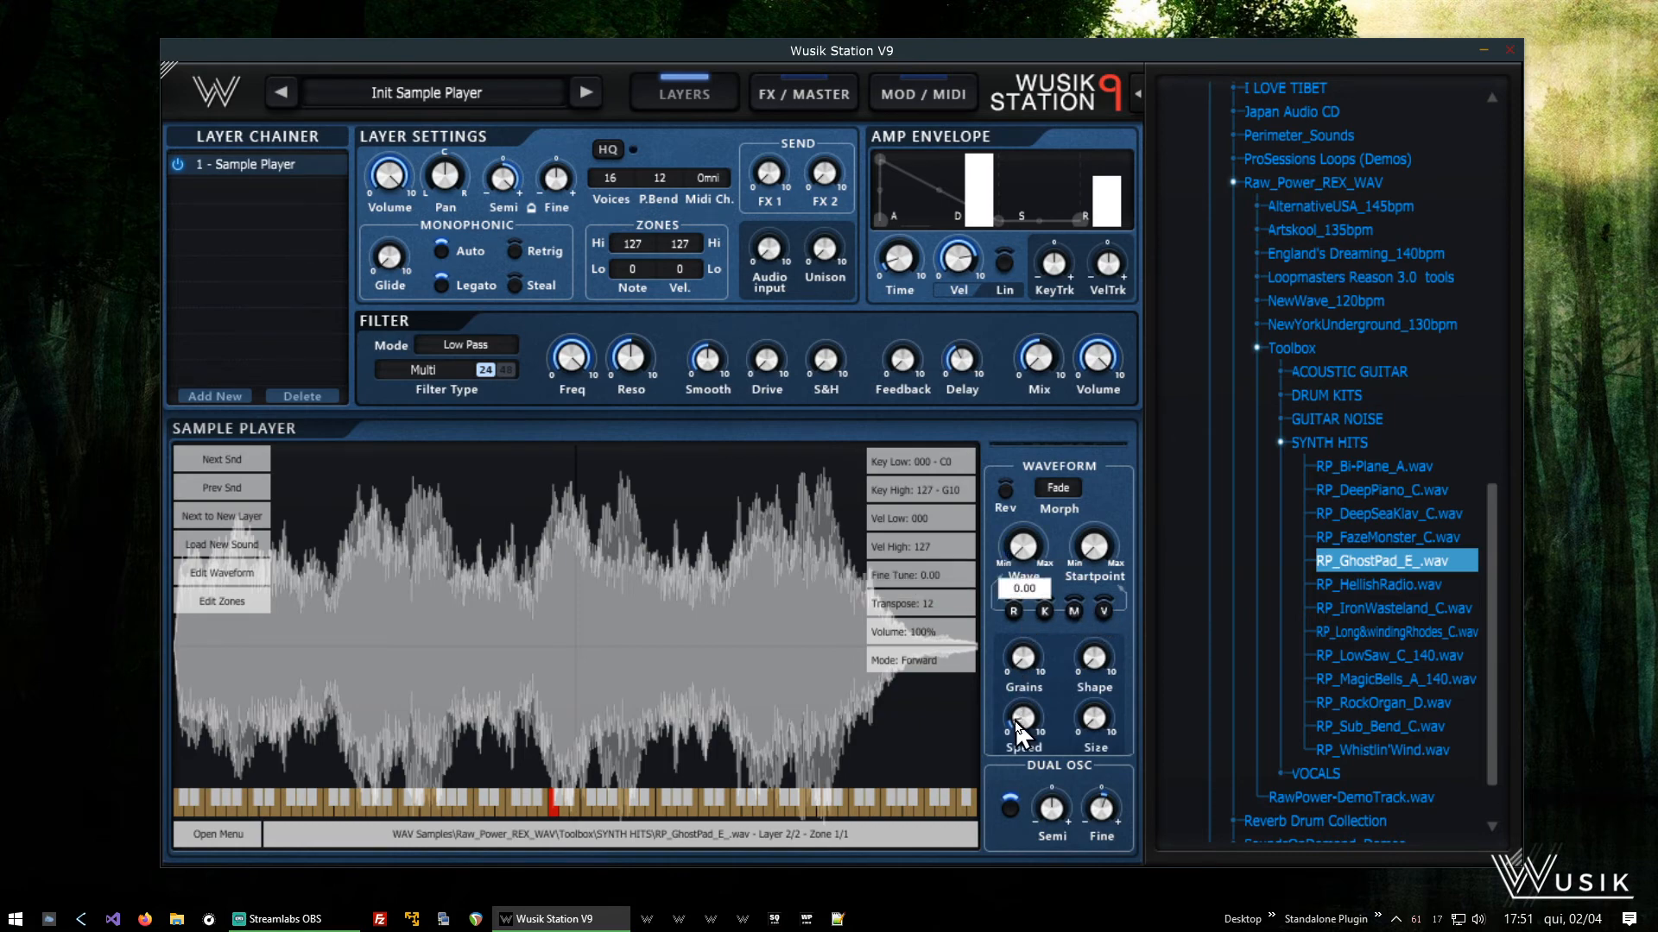
{"action": "right_click", "coordinate": [672, 597]}
{"action": "left_click", "coordinate": [731, 466]}
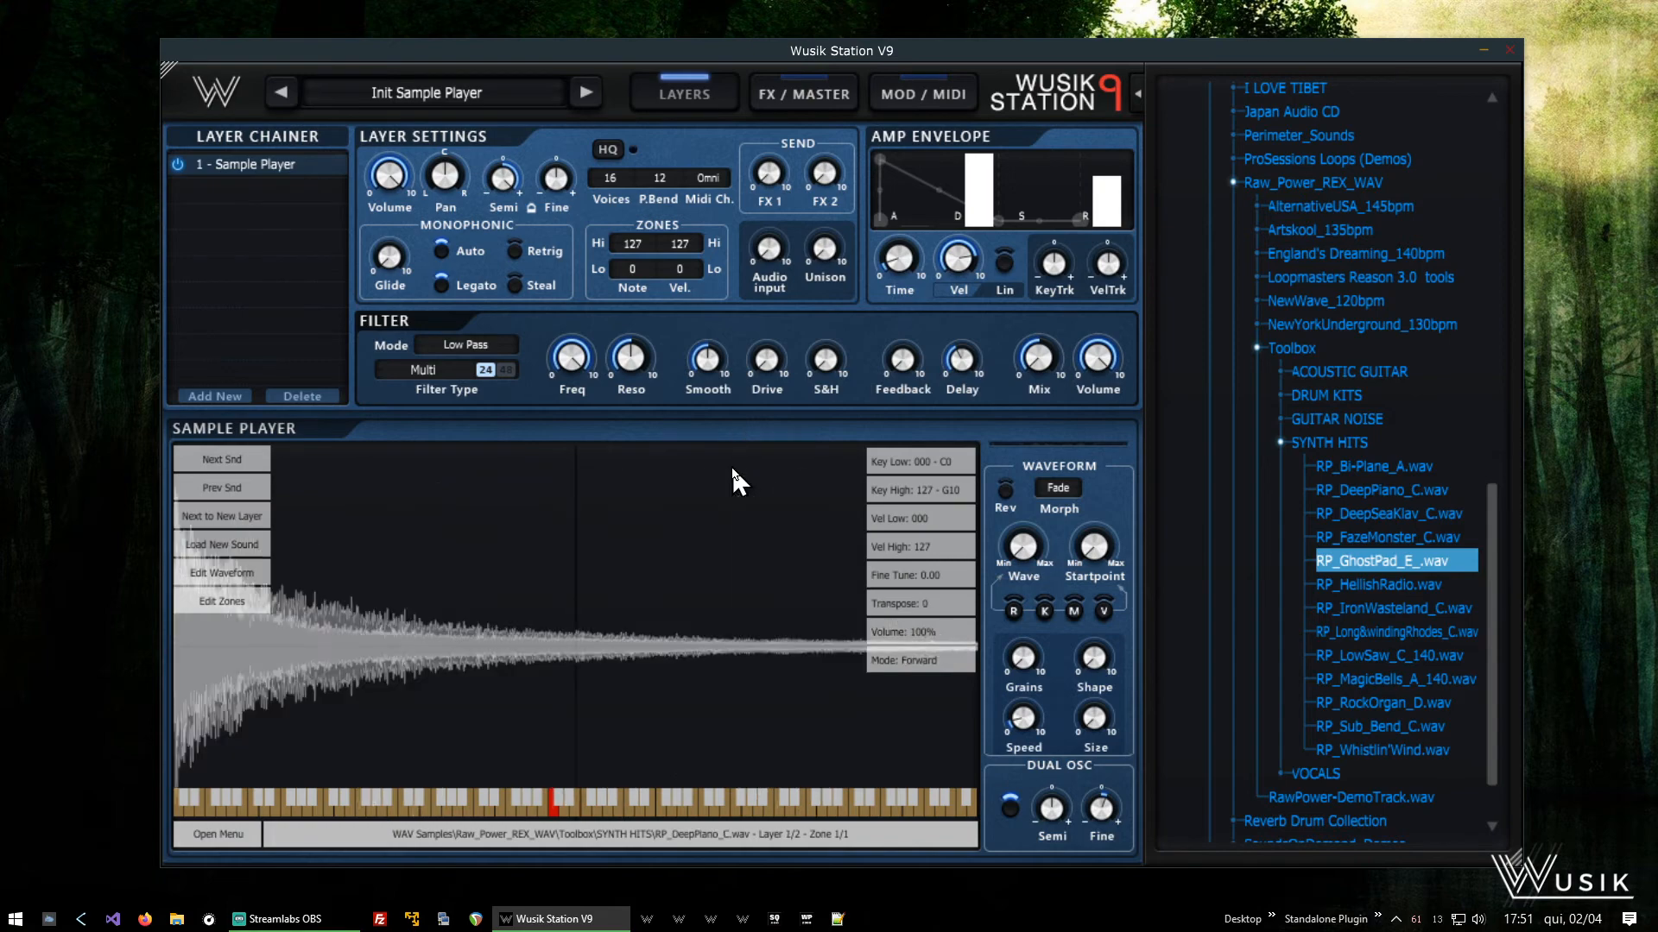
Turn on the waveform's V switch, raise the Startpoint amount and lower the amp envelope's Vel amount to minimum
{"action": "left_click", "coordinate": [1105, 610]}
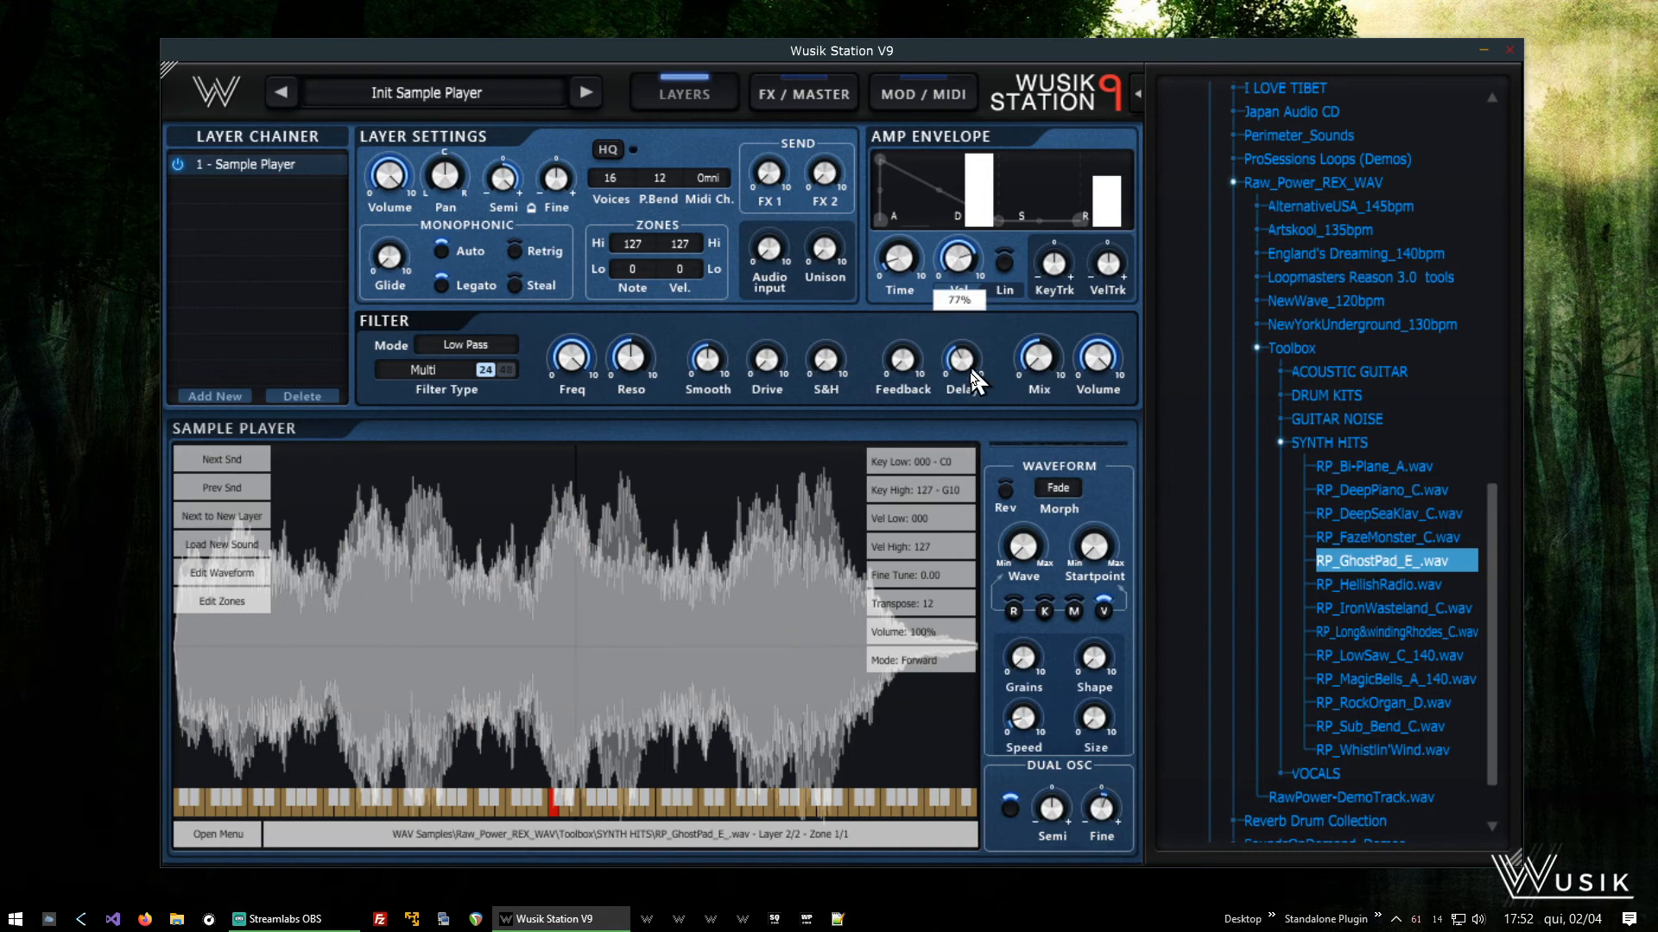
{"action": "left_click_drag", "start_coordinate": [1089, 546], "coordinate": [1160, 389]}
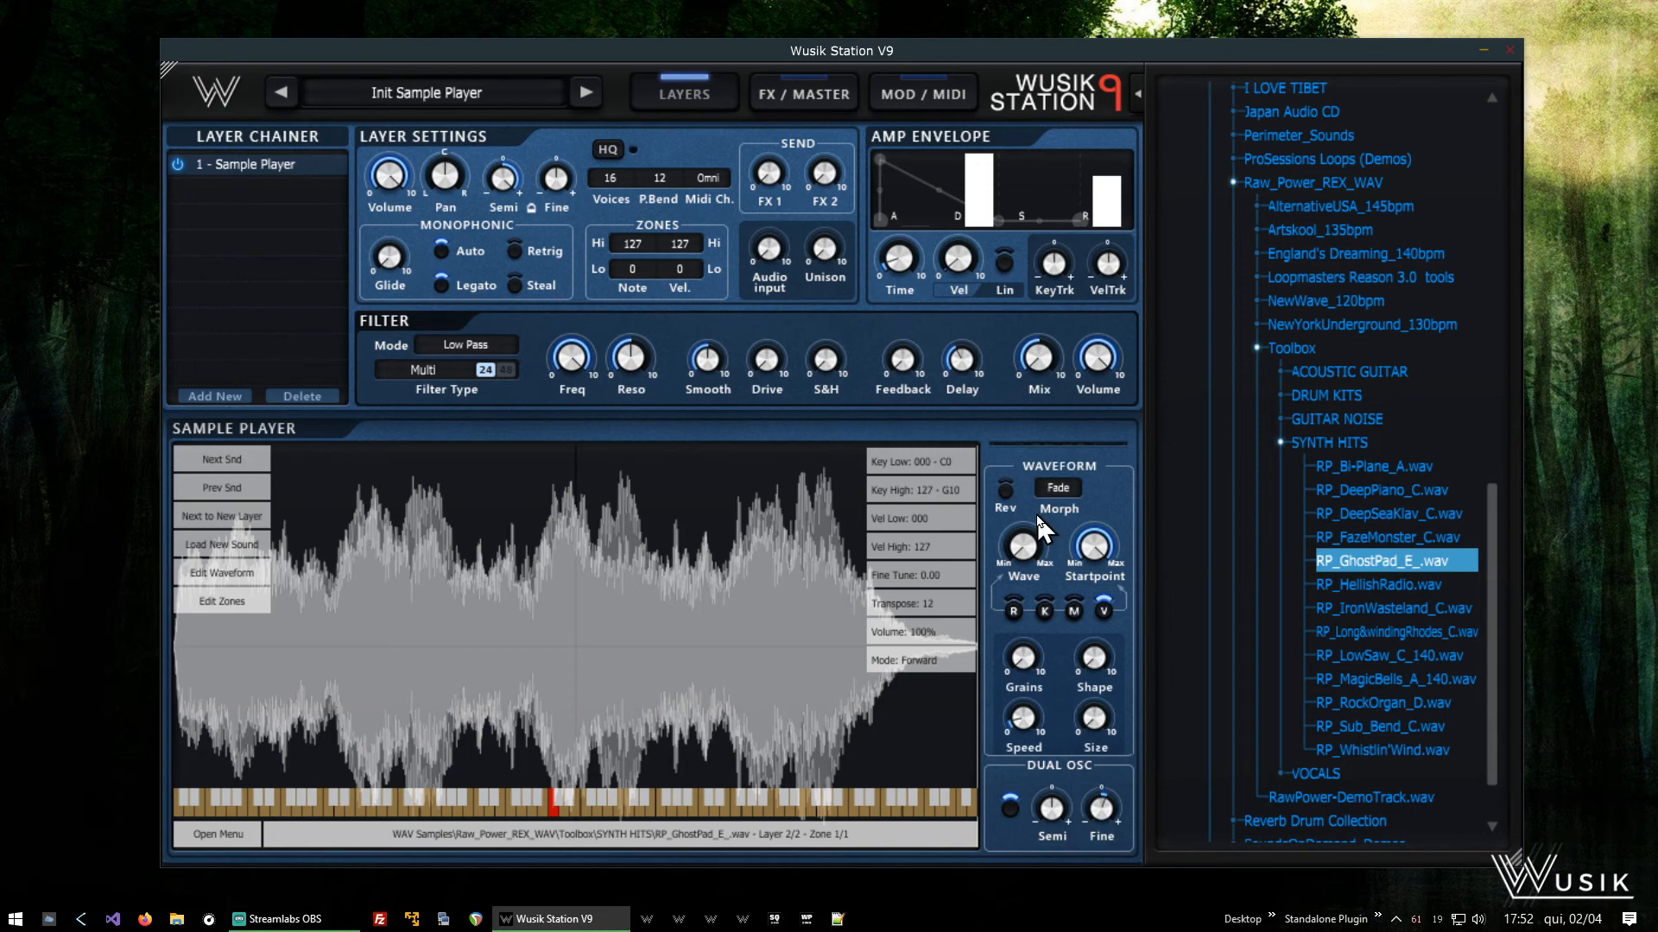
{"action": "left_click_drag", "start_coordinate": [1073, 546], "coordinate": [1083, 574]}
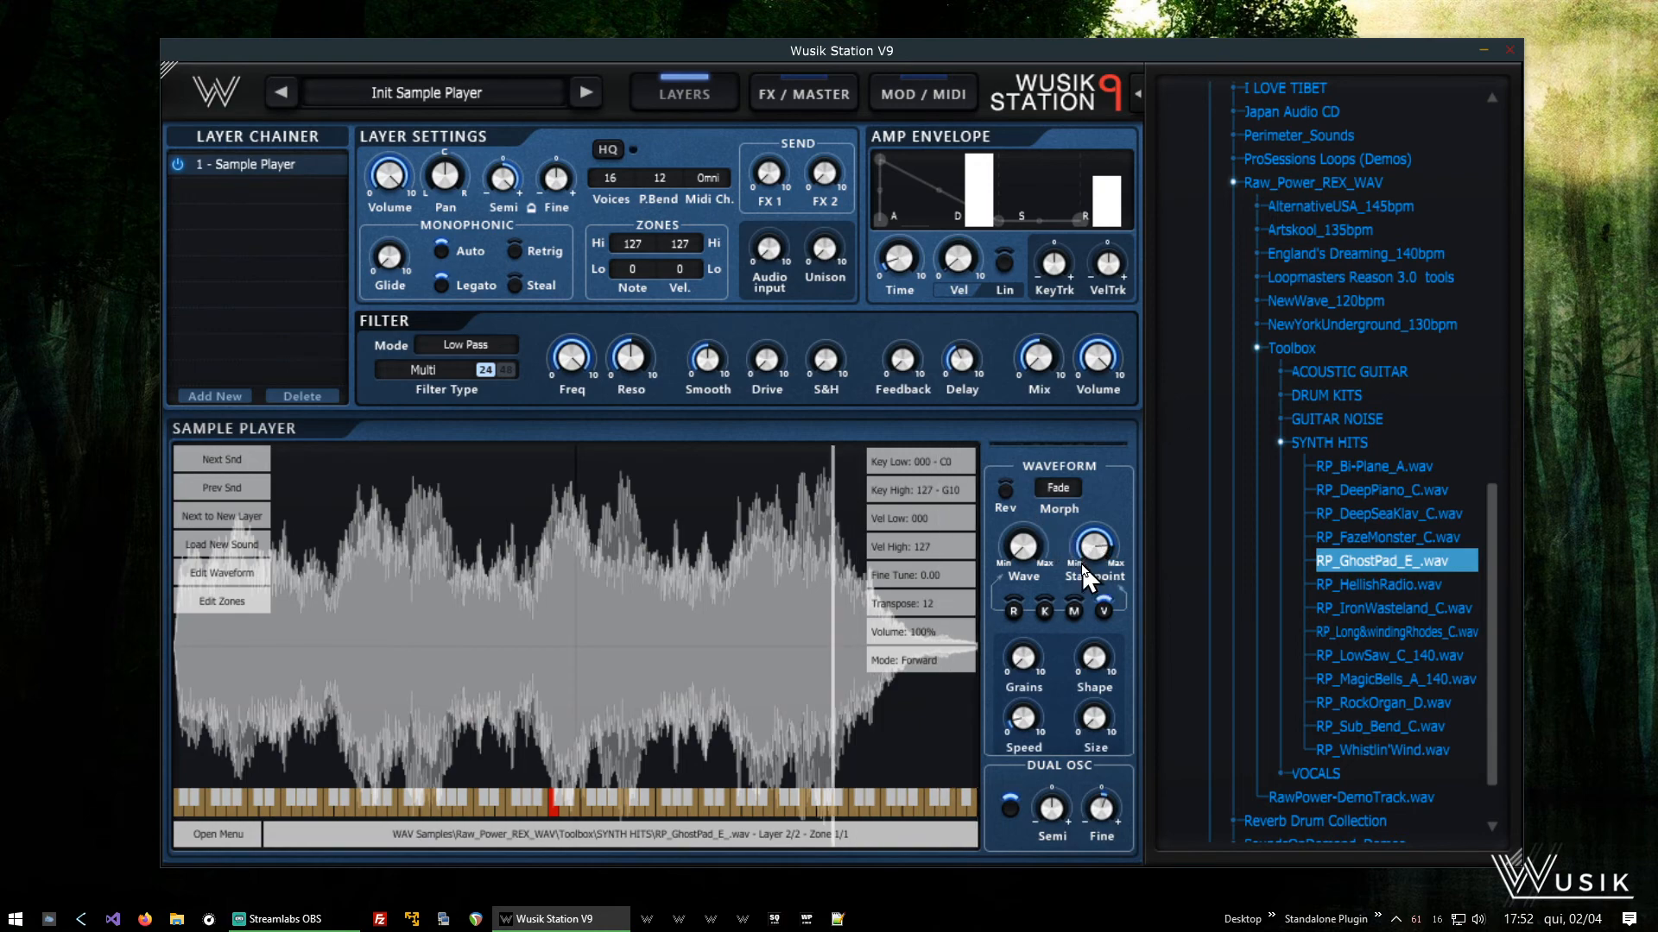
{"action": "mouse_move", "coordinate": [1043, 564]}
{"action": "mouse_move", "coordinate": [964, 278]}
{"action": "left_click_drag", "start_coordinate": [964, 278], "coordinate": [970, 302]}
{"action": "mouse_move", "coordinate": [1094, 554]}
{"action": "left_click_drag", "start_coordinate": [1095, 554], "coordinate": [1098, 553]}
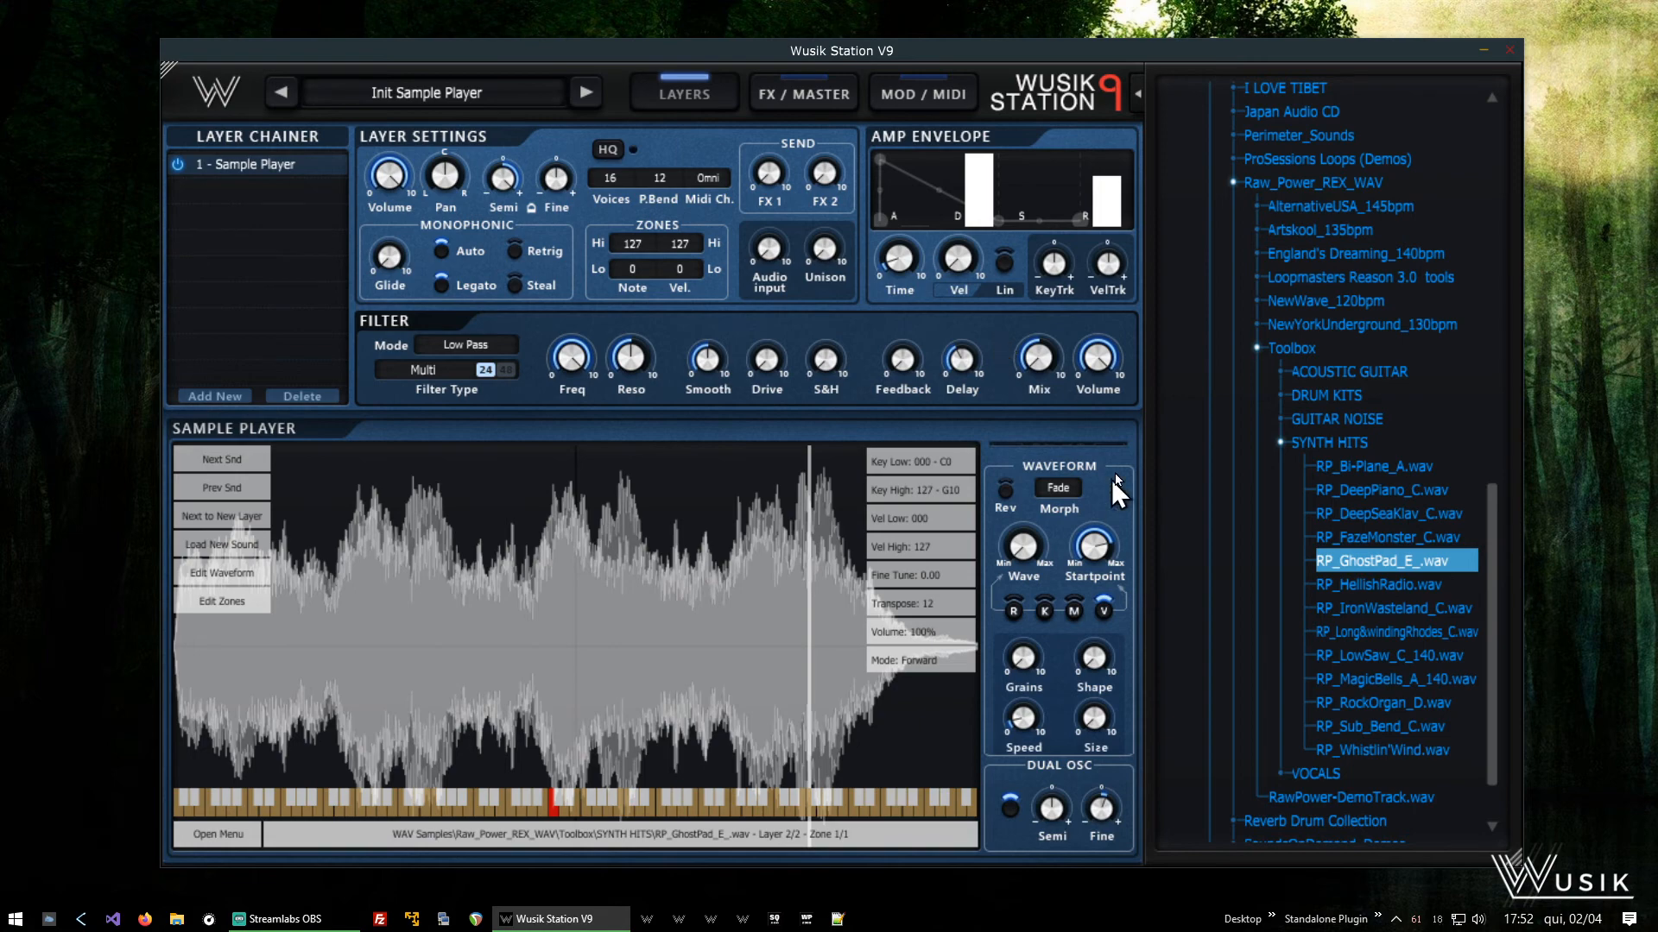
Adjust the Wave amount between the two samples and select sample layer 2, RP_GhostPad_E_
{"action": "mouse_move", "coordinate": [1039, 555]}
{"action": "left_click_drag", "start_coordinate": [1039, 557], "coordinate": [1047, 506]}
{"action": "right_click", "coordinate": [718, 594]}
{"action": "left_click", "coordinate": [815, 469]}
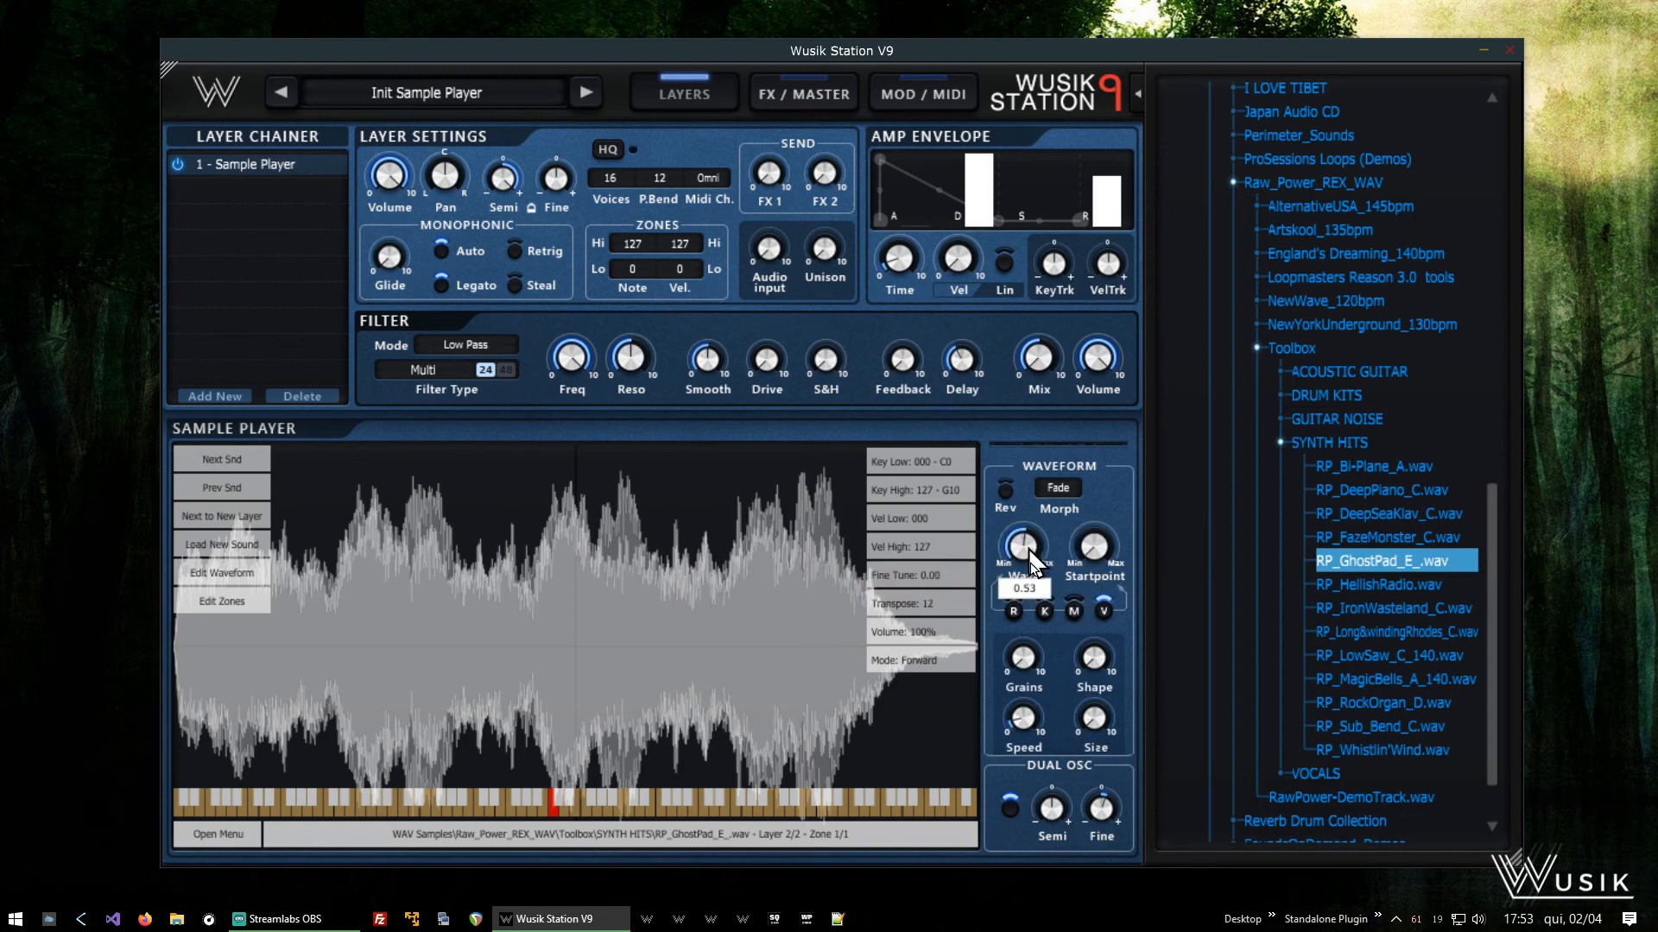
Set the waveform's Morph mode to Multi and raise the Wave amount to maximum
{"action": "left_click", "coordinate": [1060, 490]}
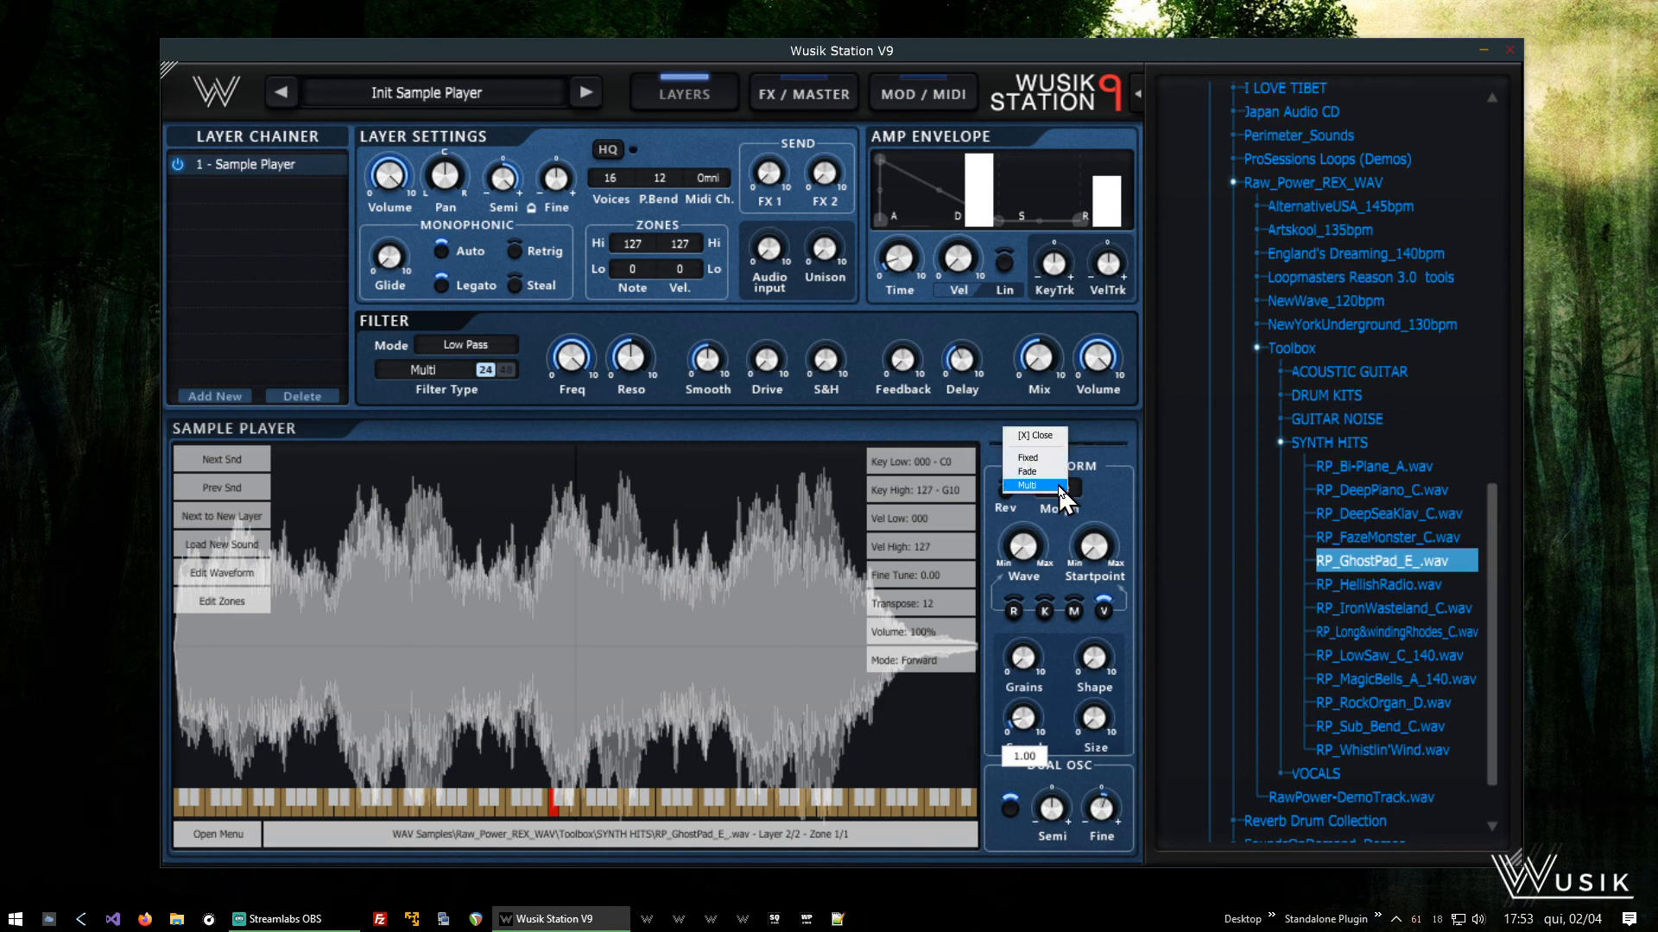
{"action": "left_click", "coordinate": [1027, 485]}
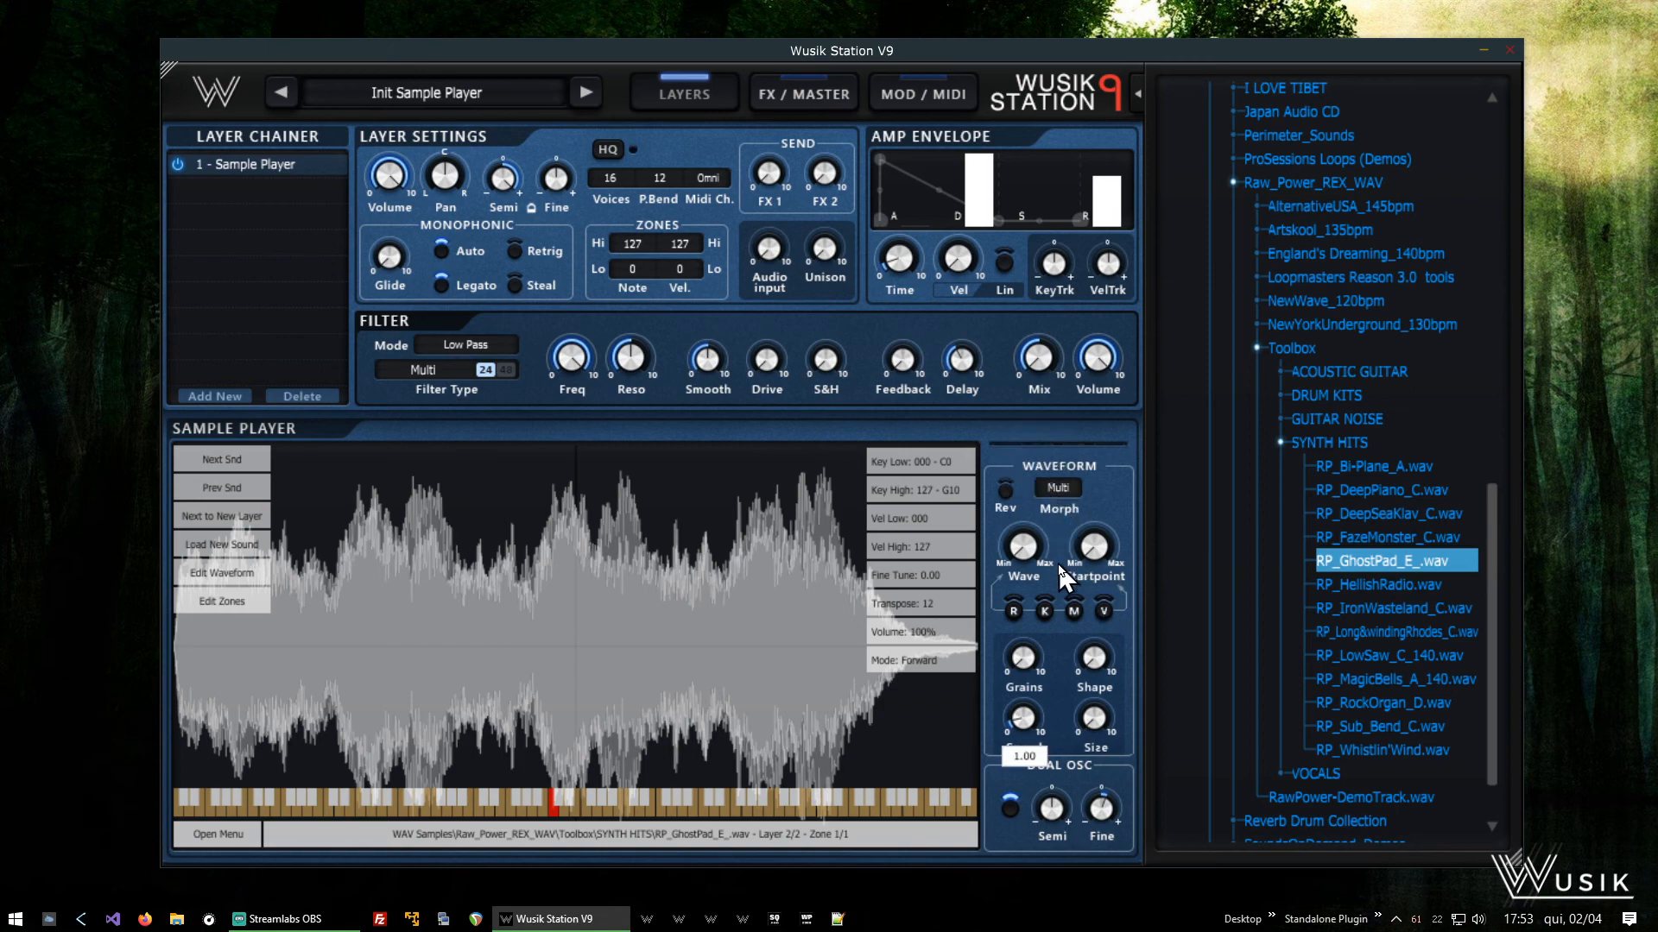
{"action": "left_click", "coordinate": [1028, 545]}
{"action": "left_click", "coordinate": [1041, 352]}
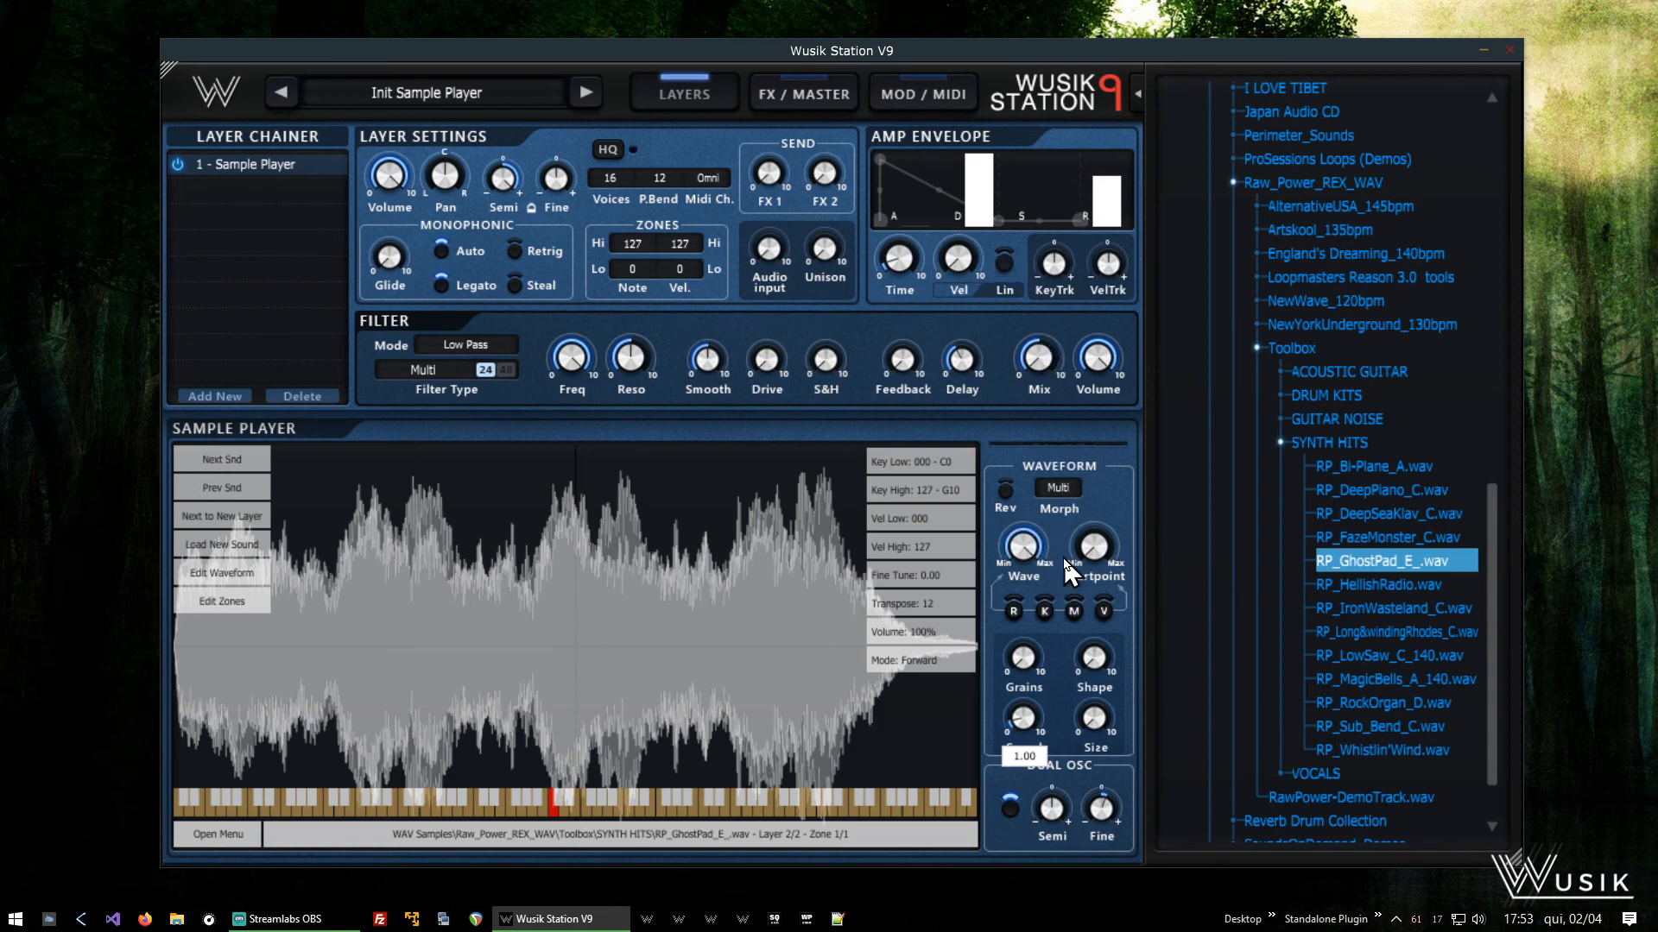
Try the waveform's layer selection switches, including round robin, and review the sample layer list and Morph modes
{"action": "left_click", "coordinate": [1077, 615]}
{"action": "right_click", "coordinate": [693, 643]}
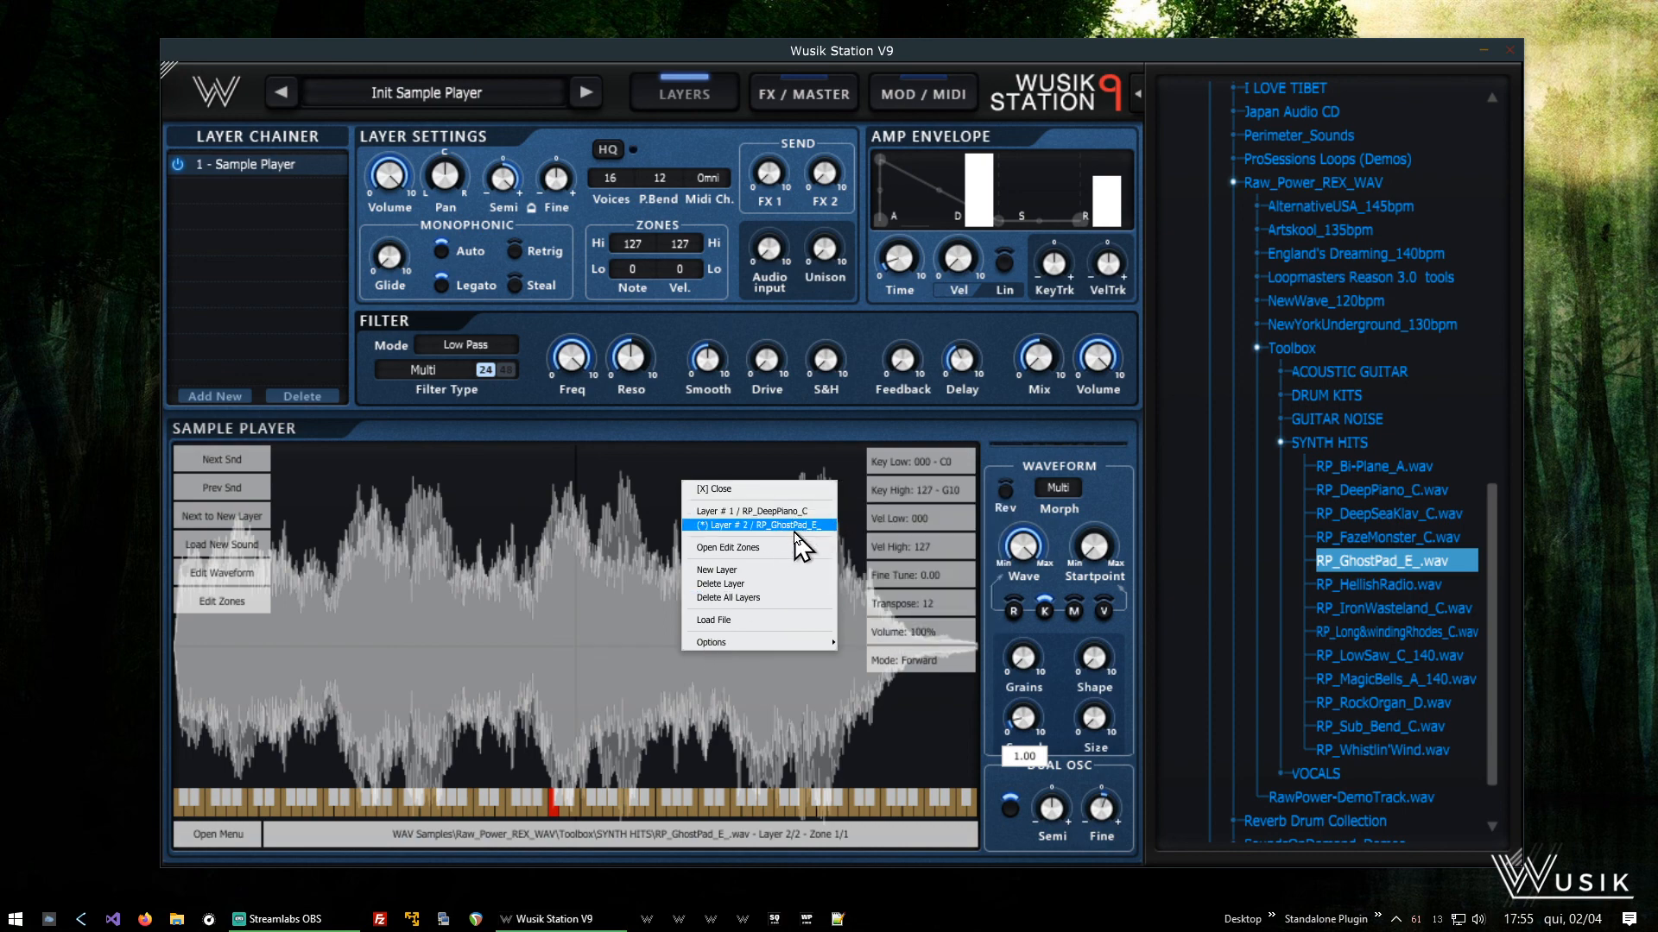
{"action": "left_click", "coordinate": [782, 489]}
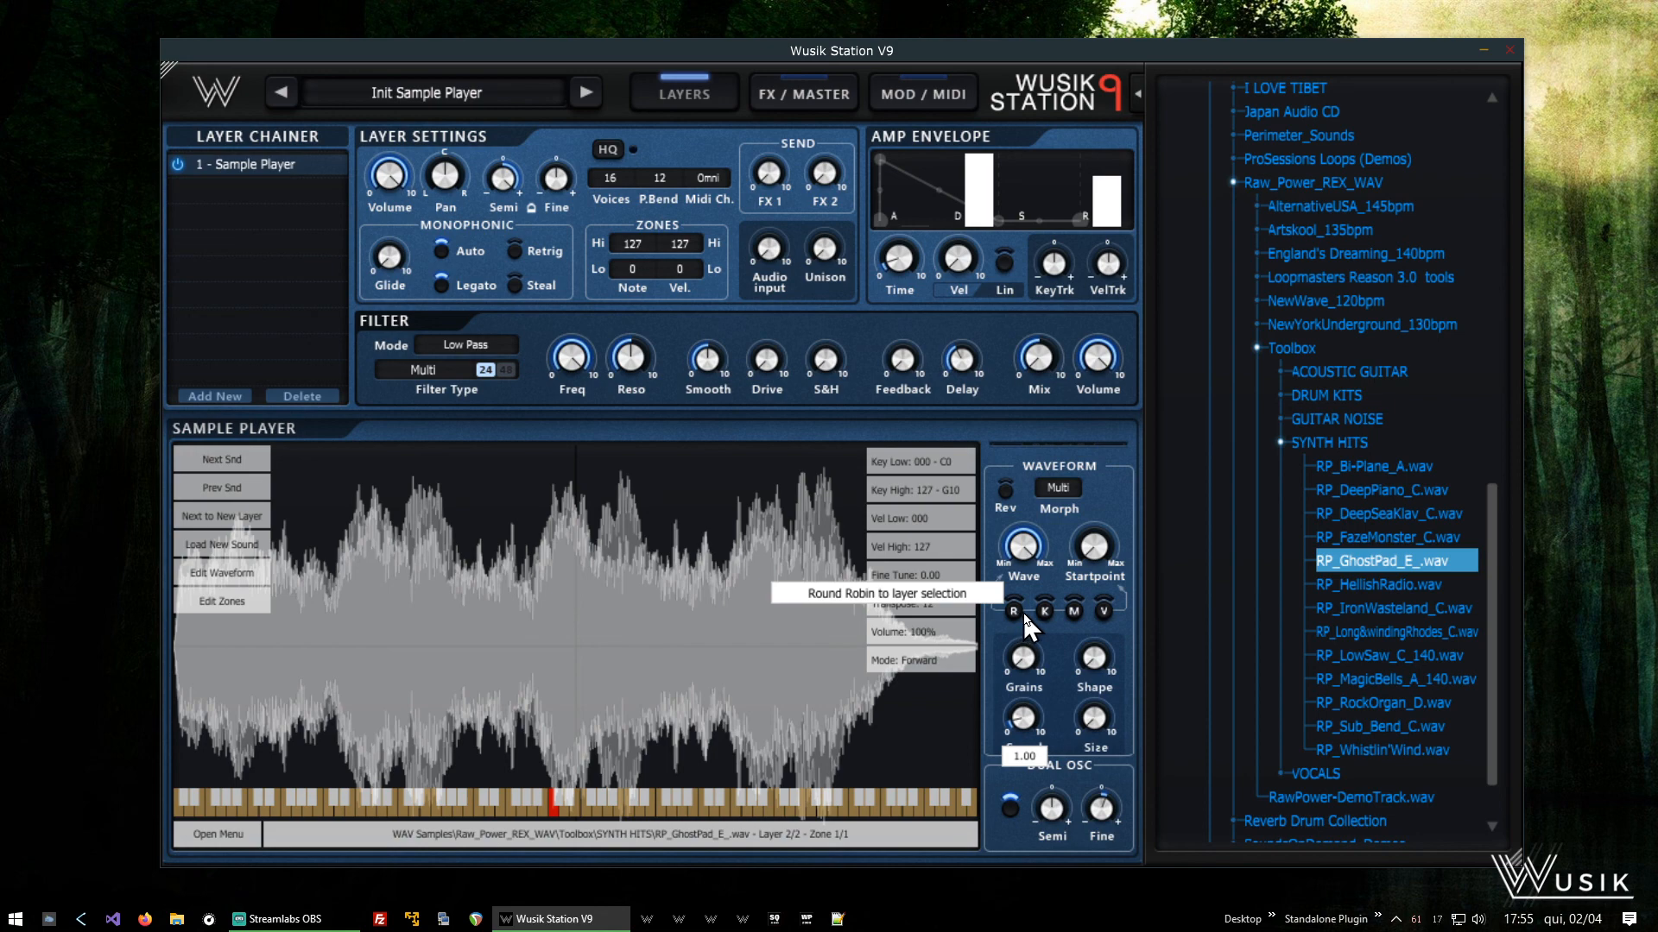
{"action": "left_click", "coordinate": [1022, 612]}
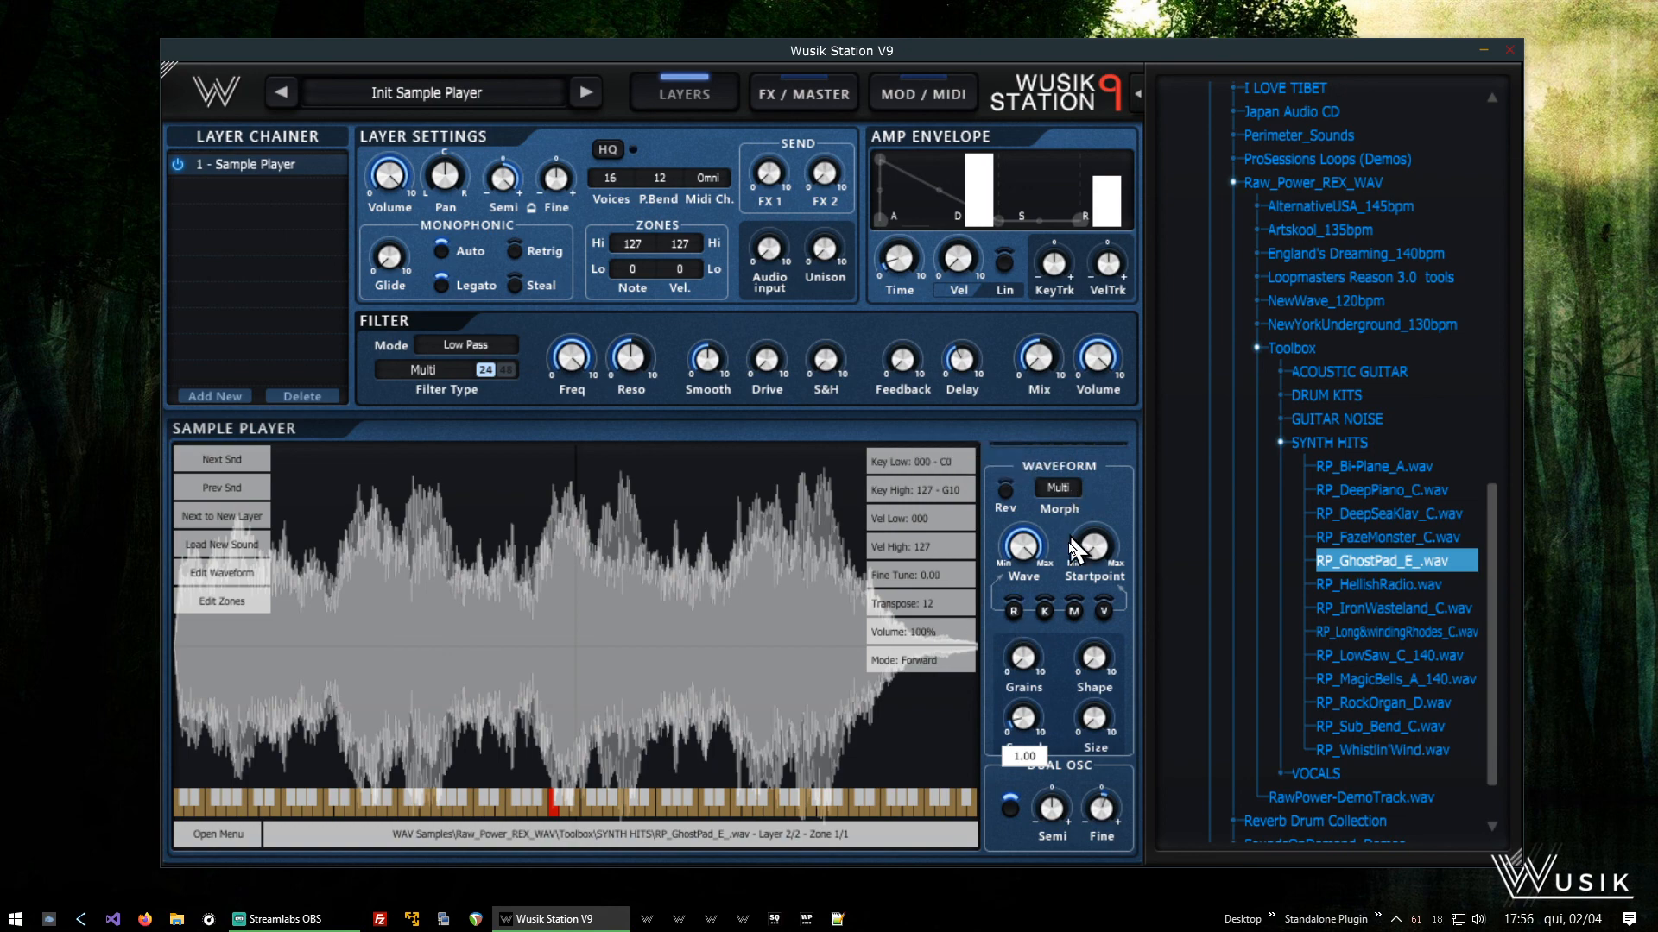
{"action": "left_click", "coordinate": [1059, 489]}
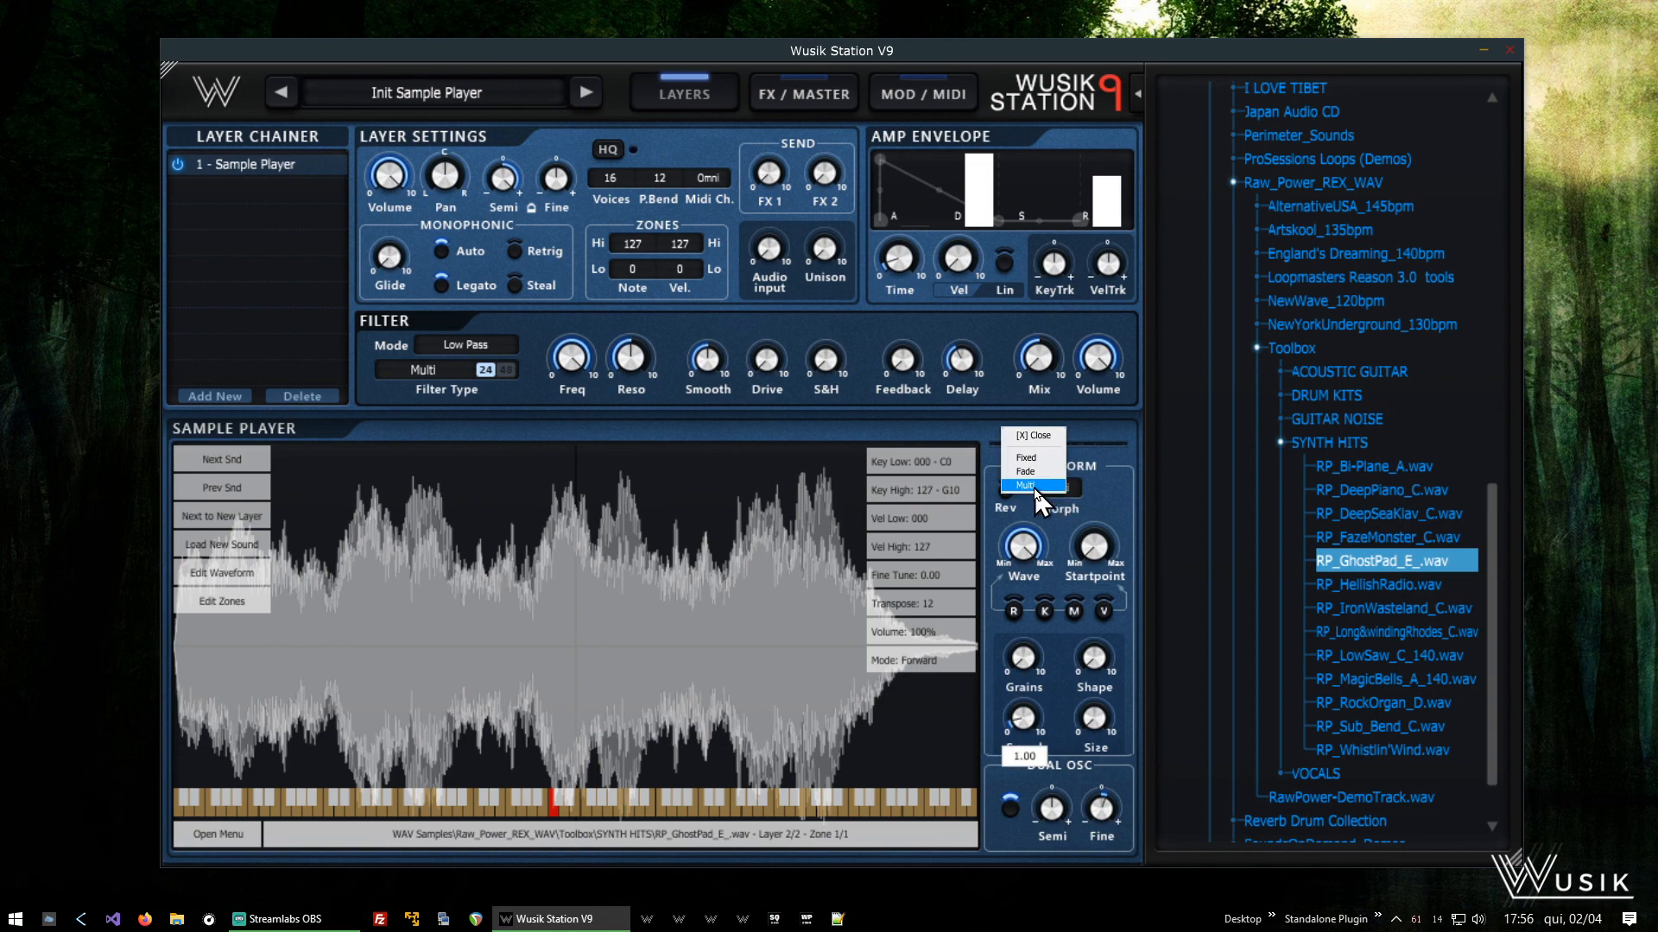
{"action": "left_click", "coordinate": [1045, 434]}
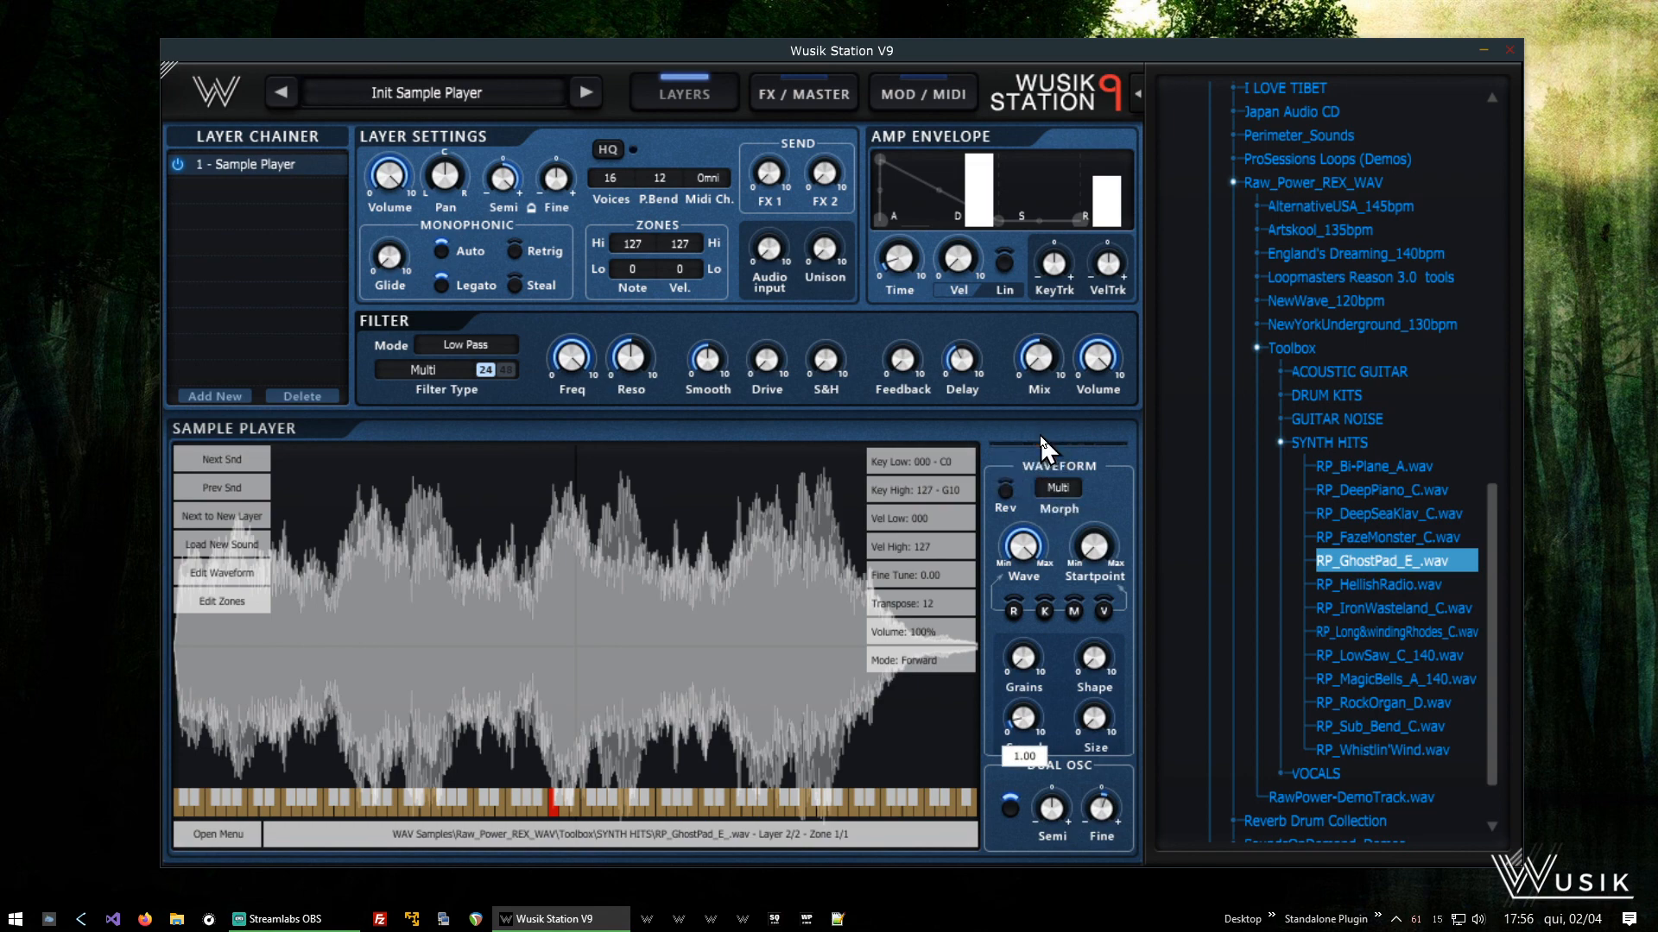